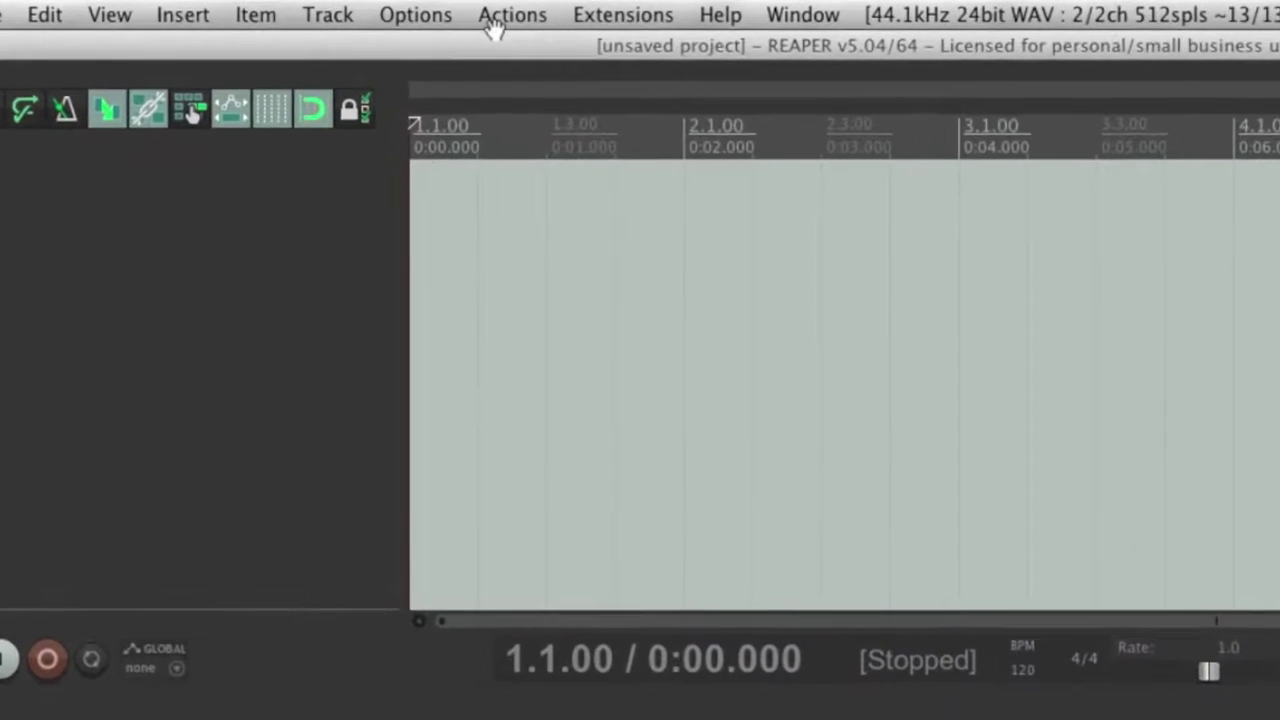
Open the action list and browse the actions available in its Main section.
left_click(518, 26)
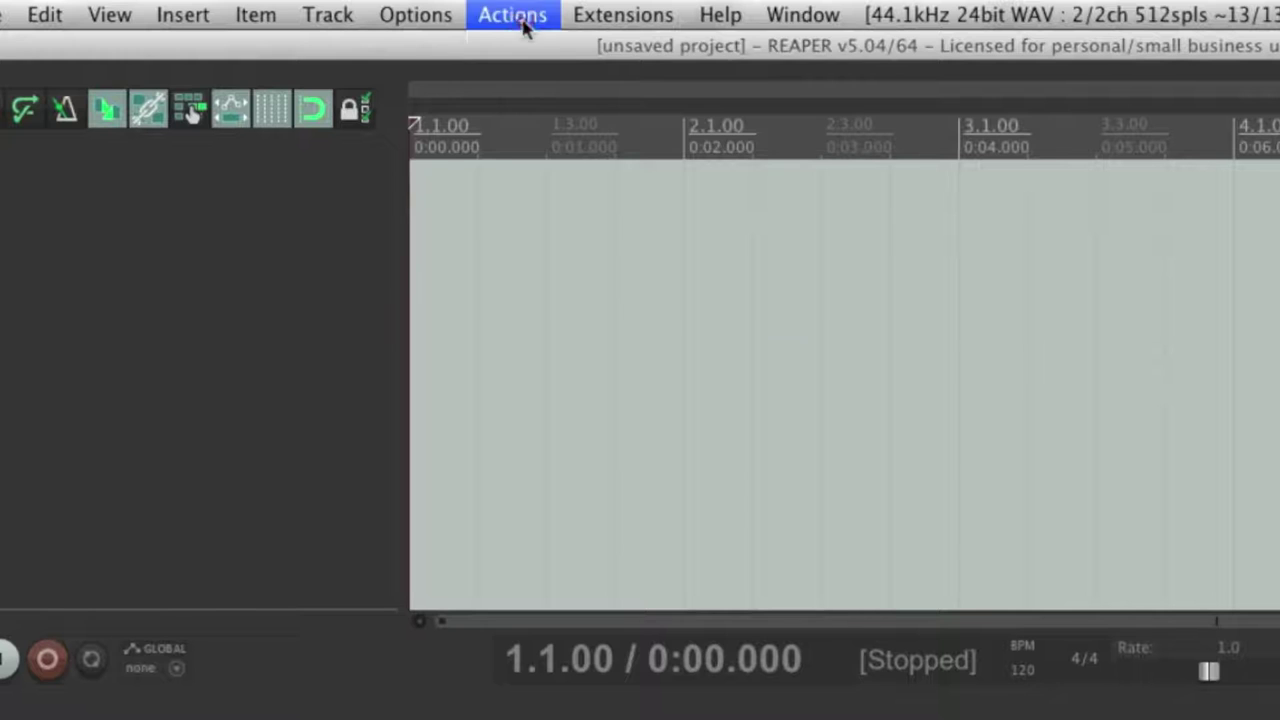
mouse_move(620, 20)
mouse_move(543, 20)
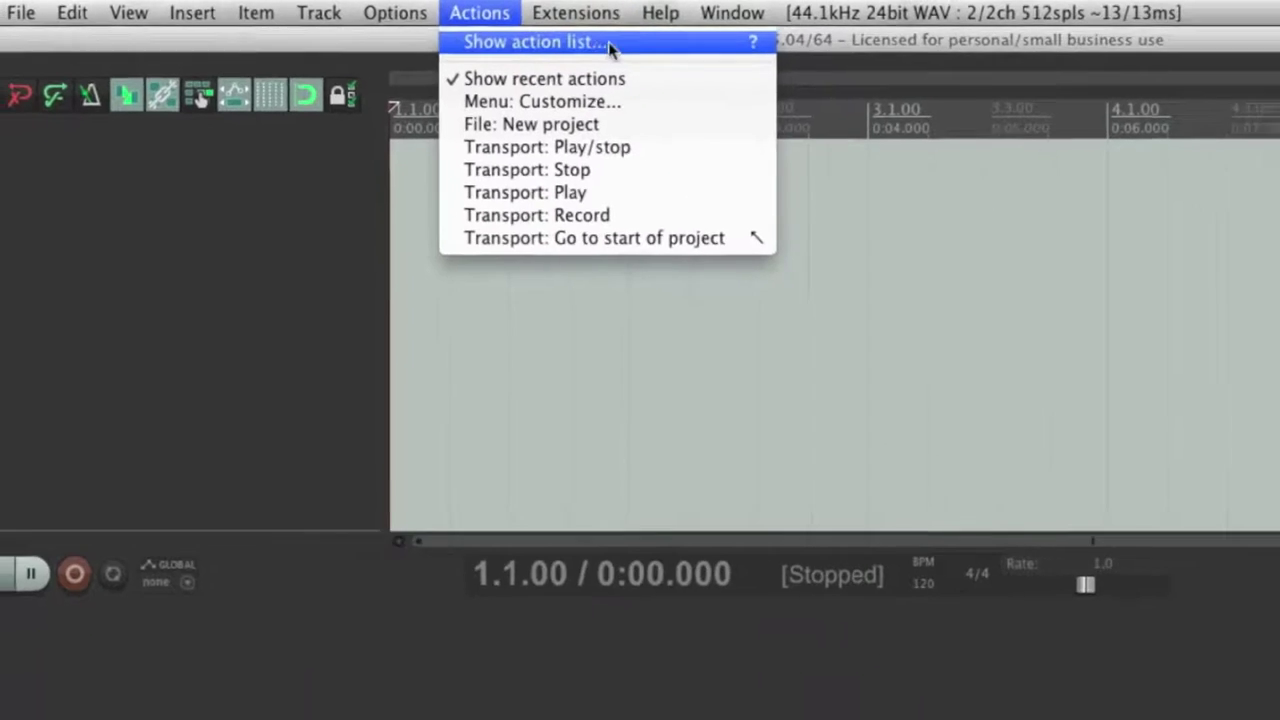
left_click(692, 50)
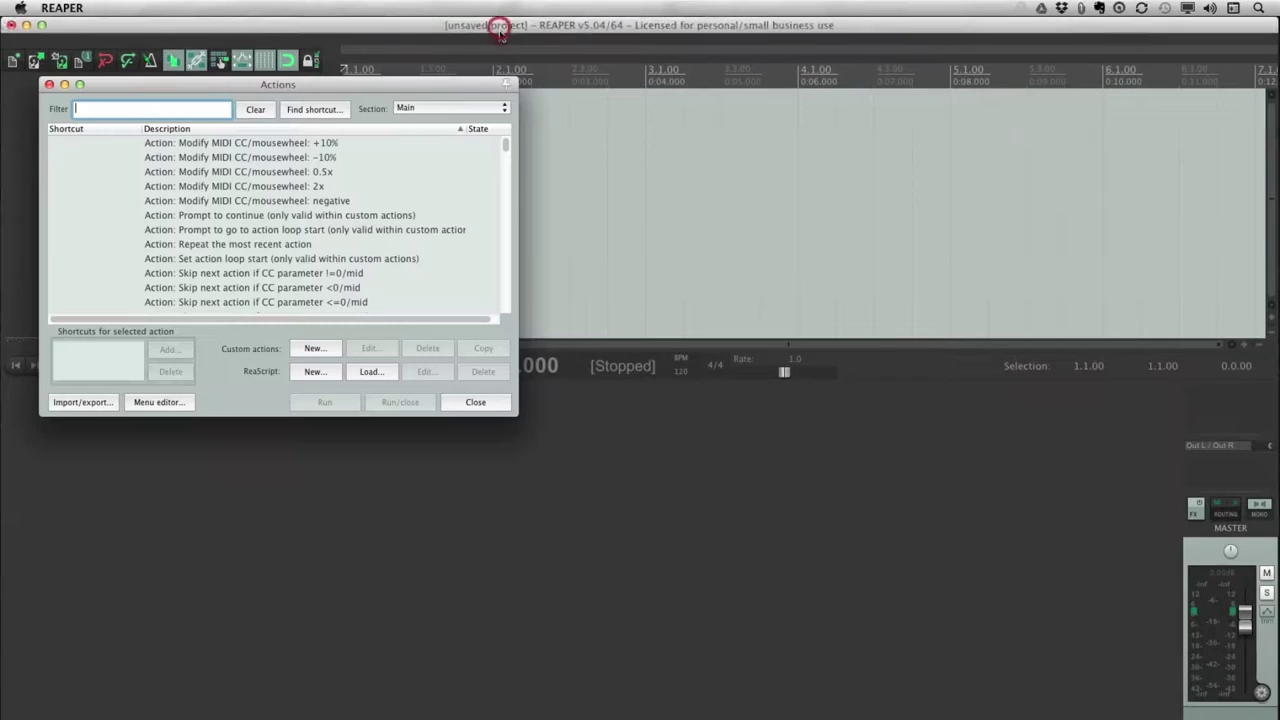
left_click_drag(399, 86, 845, 243)
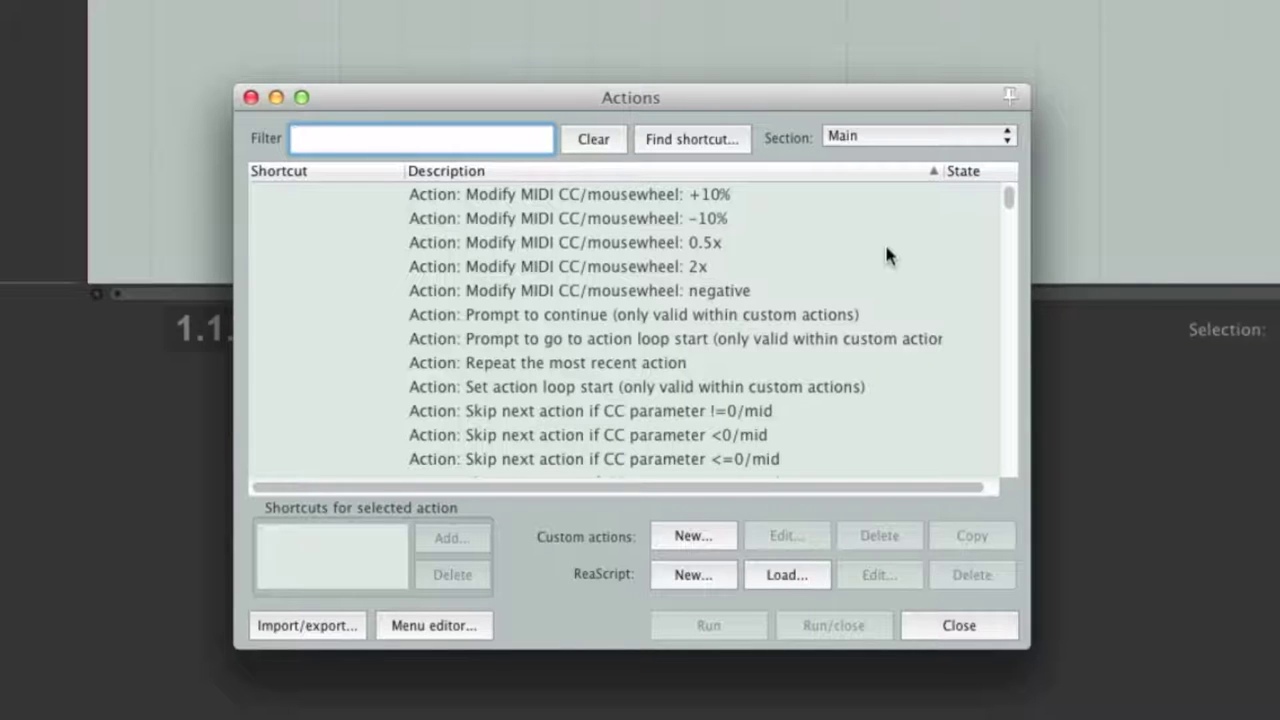
scroll(890, 266, "down", 5)
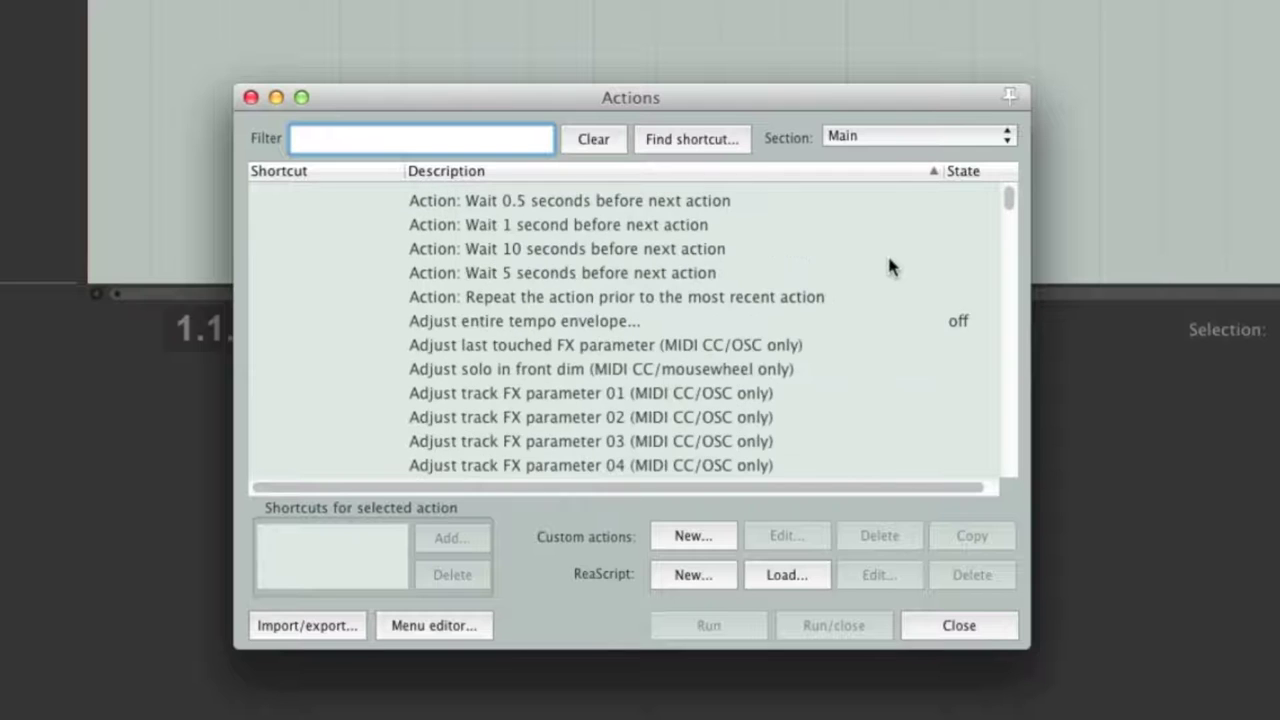
scroll(890, 266, "down", 8)
scroll(890, 266, "down", 5)
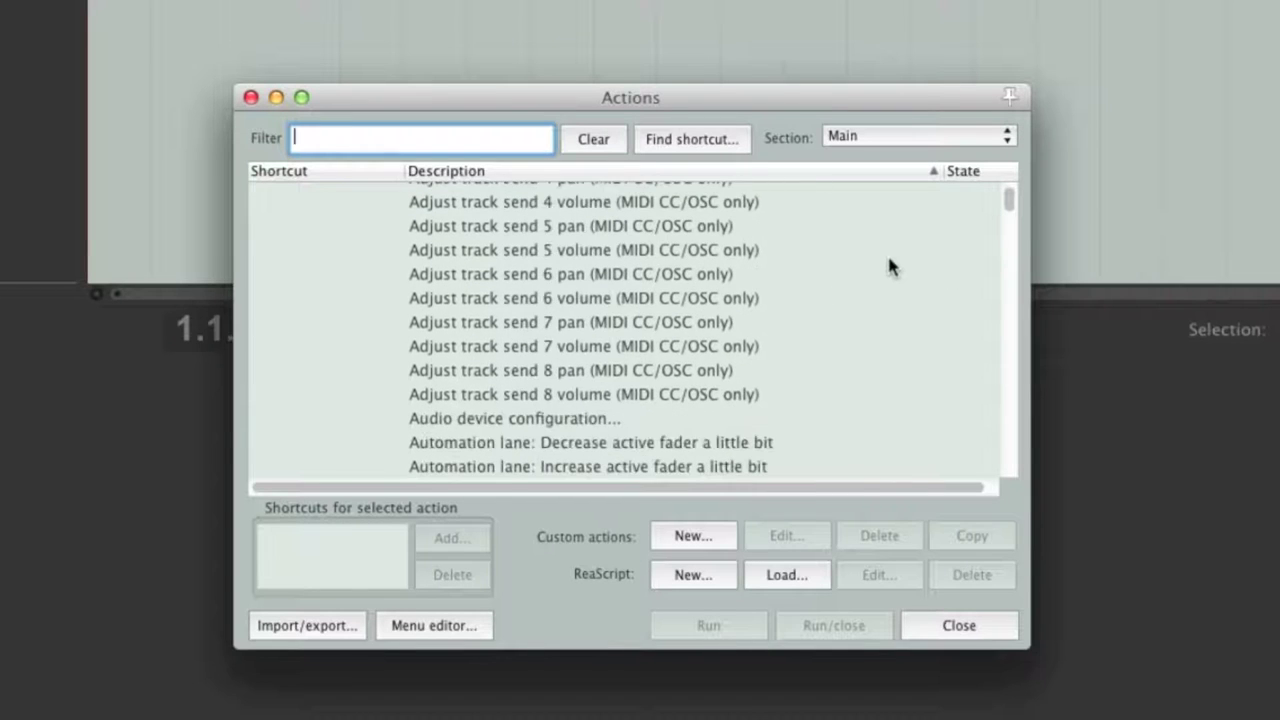
left_click(500, 310)
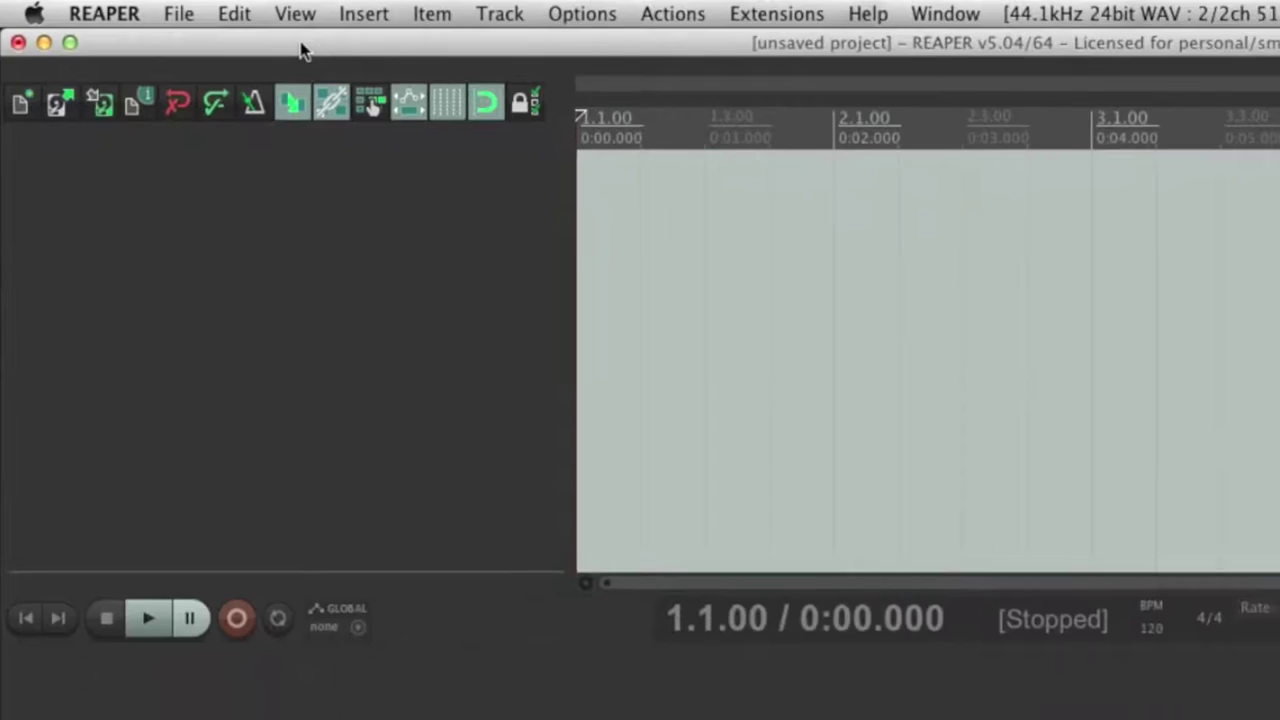
Examine the View menu and the context menus of the empty track area and the arrange area.
left_click(295, 13)
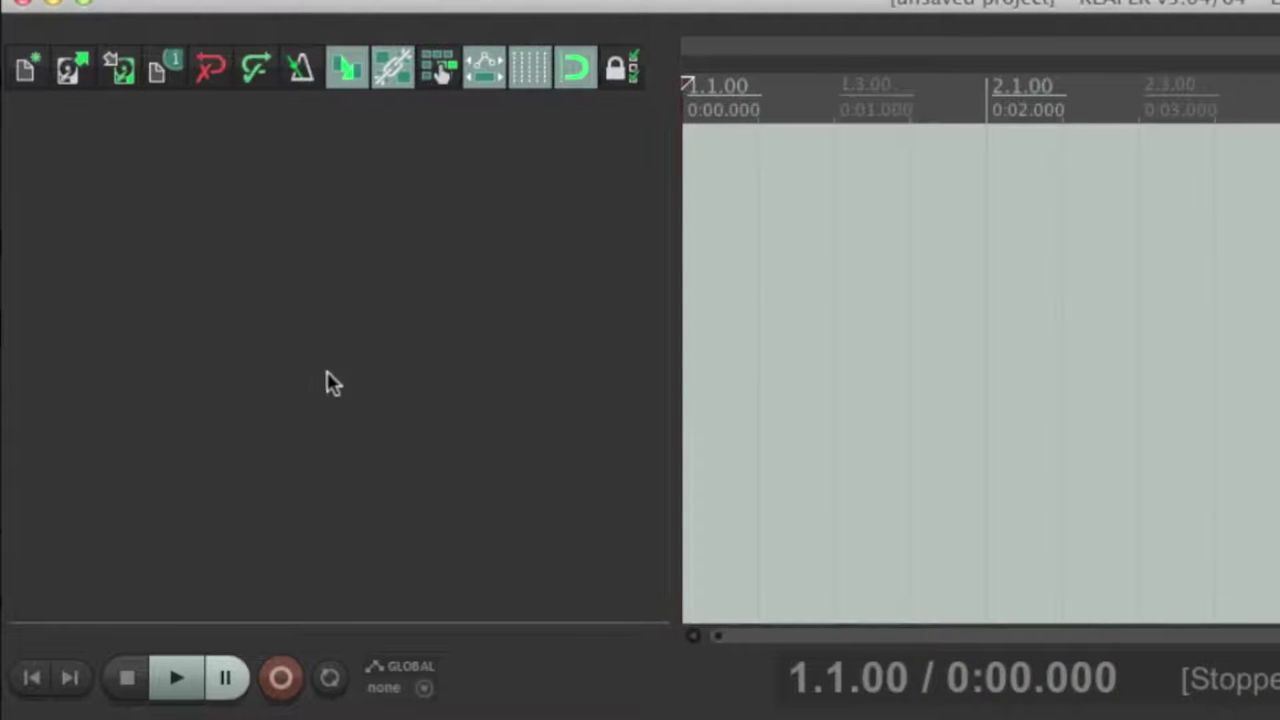
right_click(310, 353)
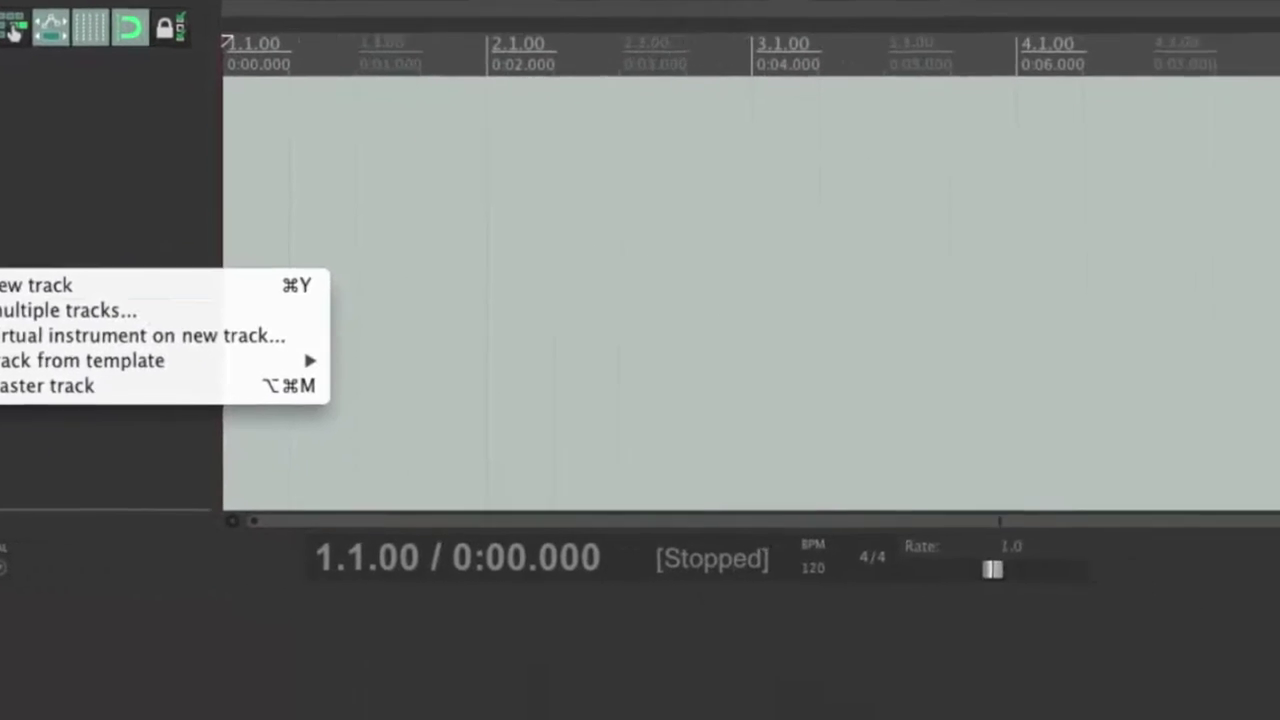
right_click(675, 251)
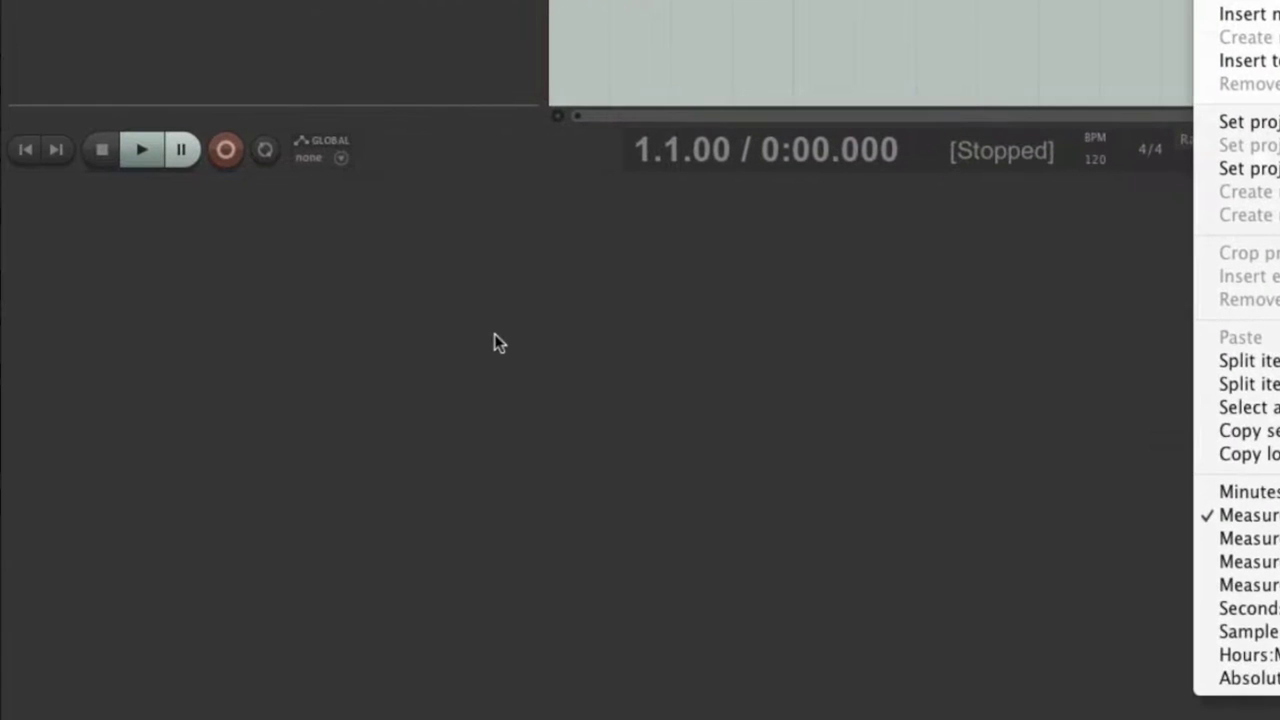
right_click(495, 340)
left_click(456, 337)
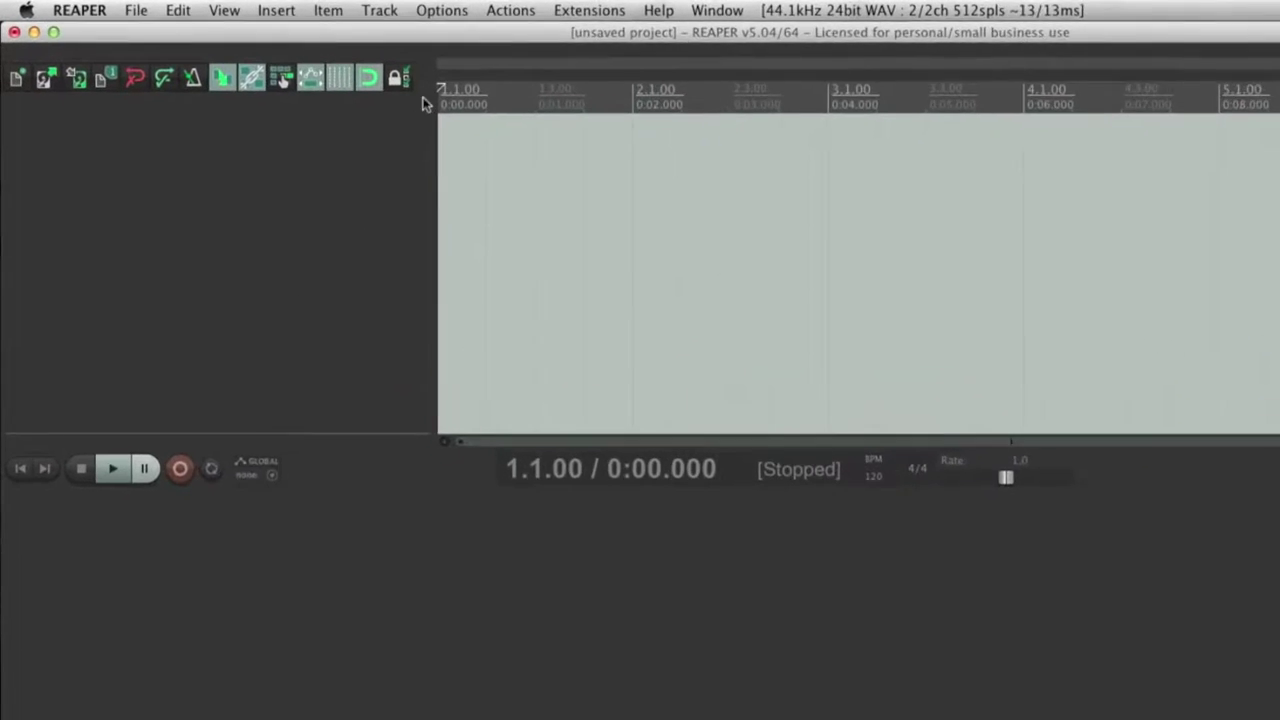
Open the menu and toolbar customization window and review the customizable menus, keeping Main file selected.
left_click(500, 12)
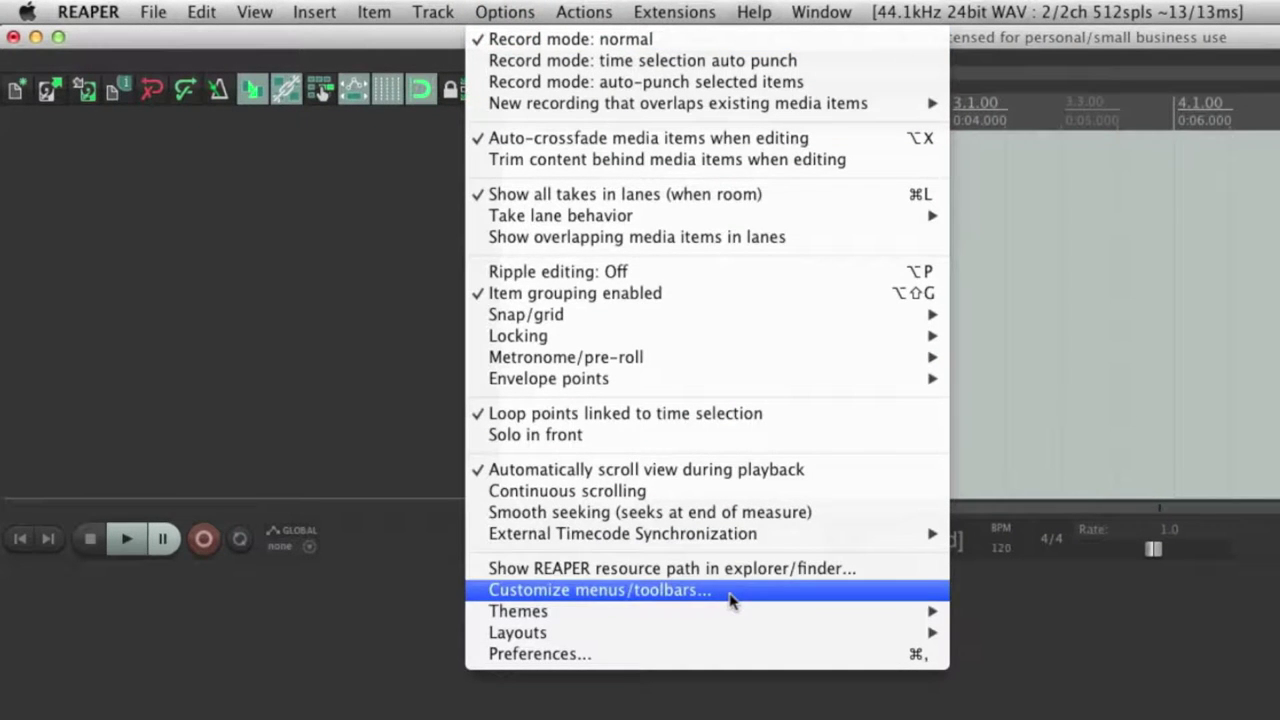
left_click(729, 593)
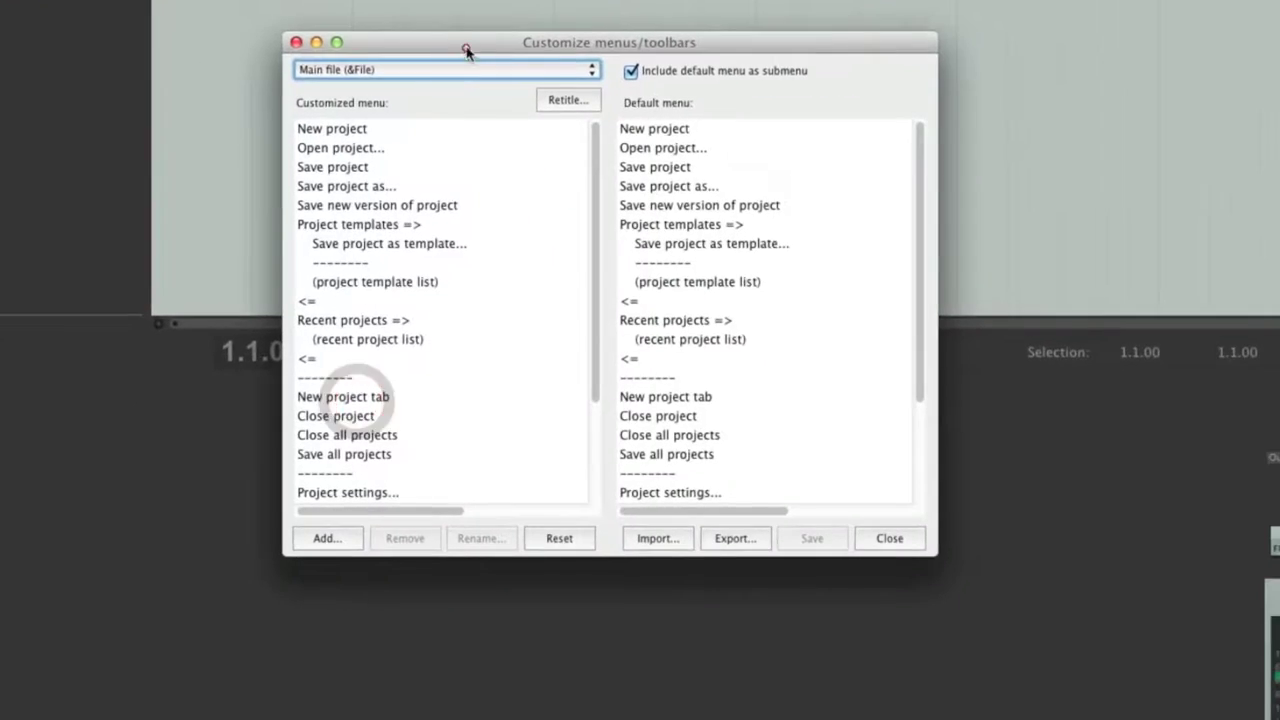
left_click_drag(466, 50, 482, 105)
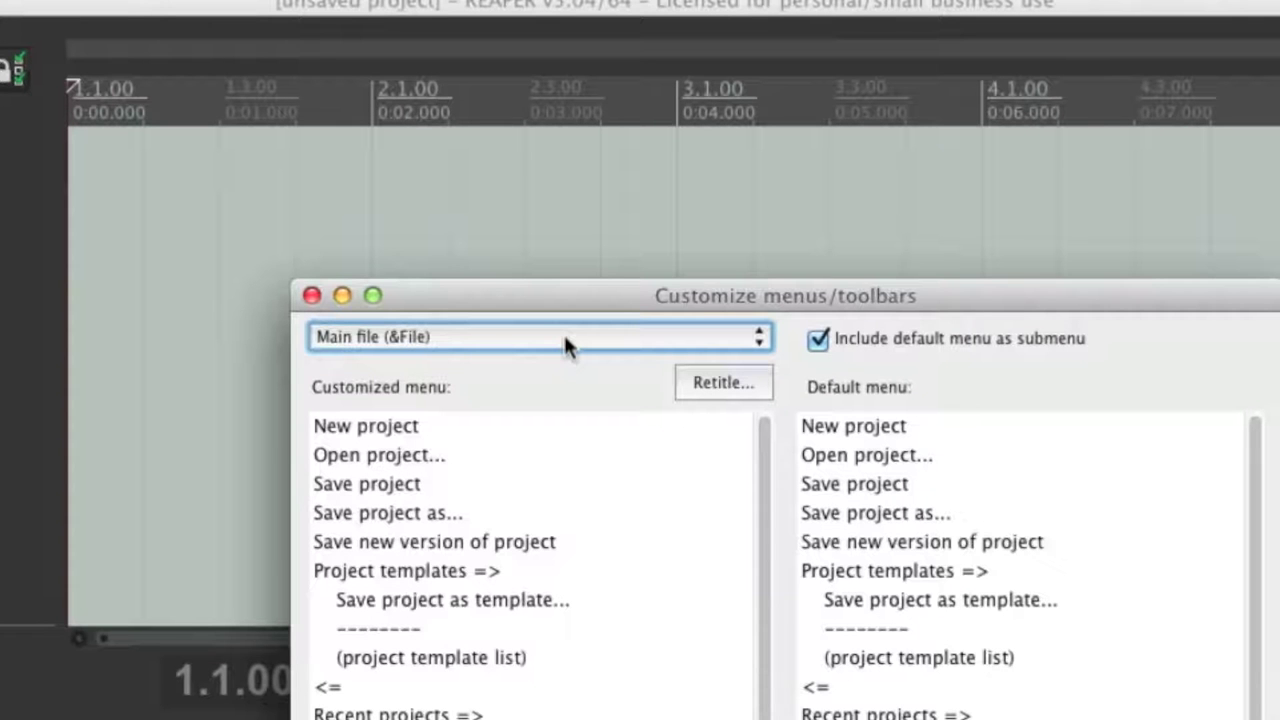
left_click(565, 340)
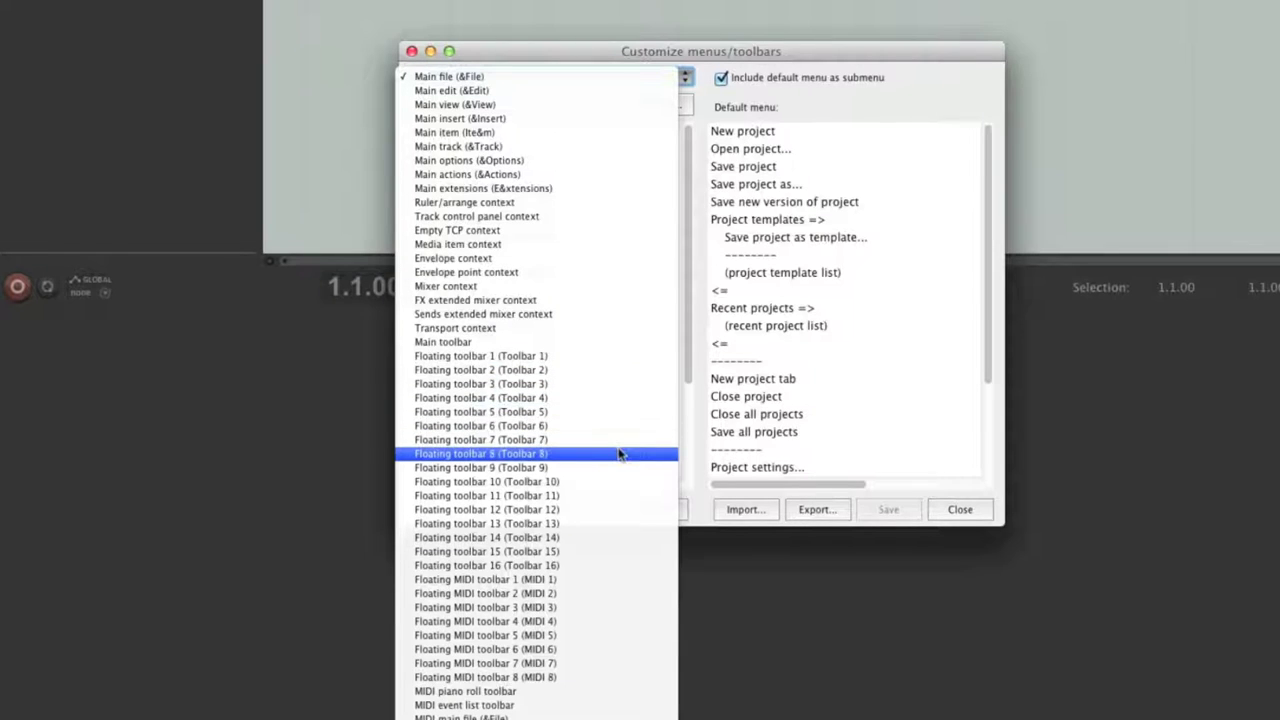
left_click(572, 78)
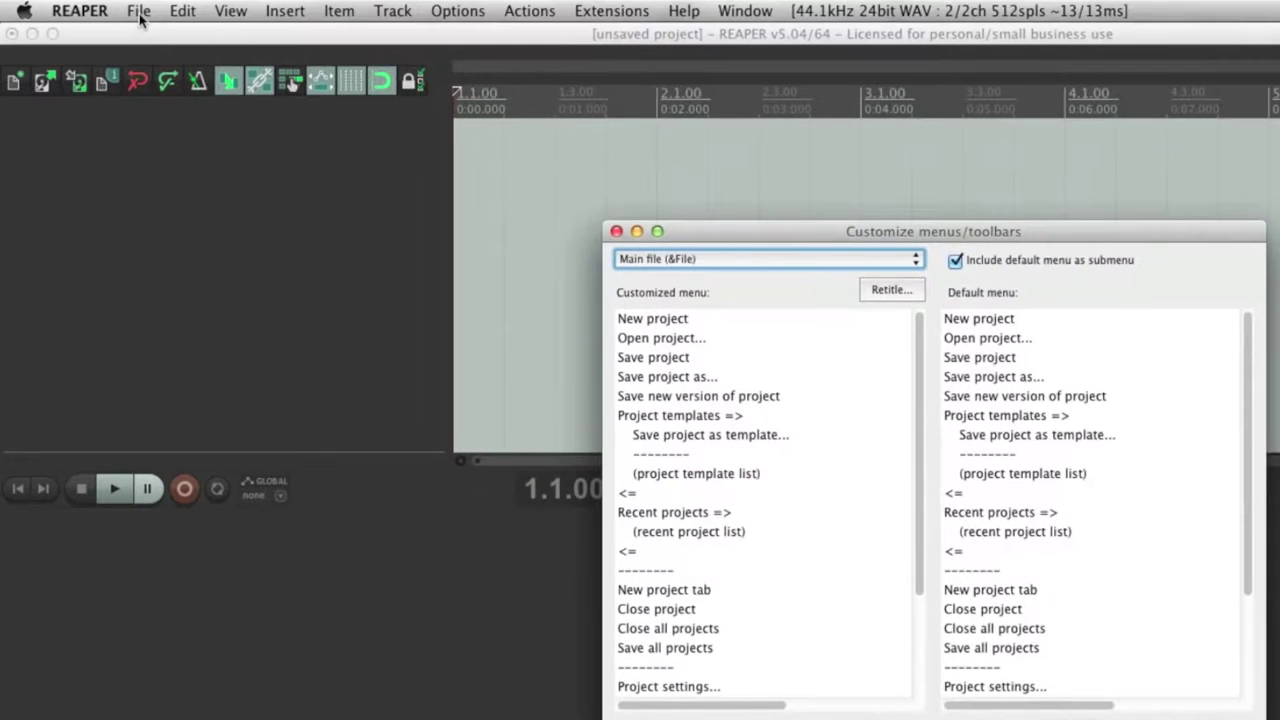
Compare the entries of the actual File menu with the customized Main file list.
left_click(140, 17)
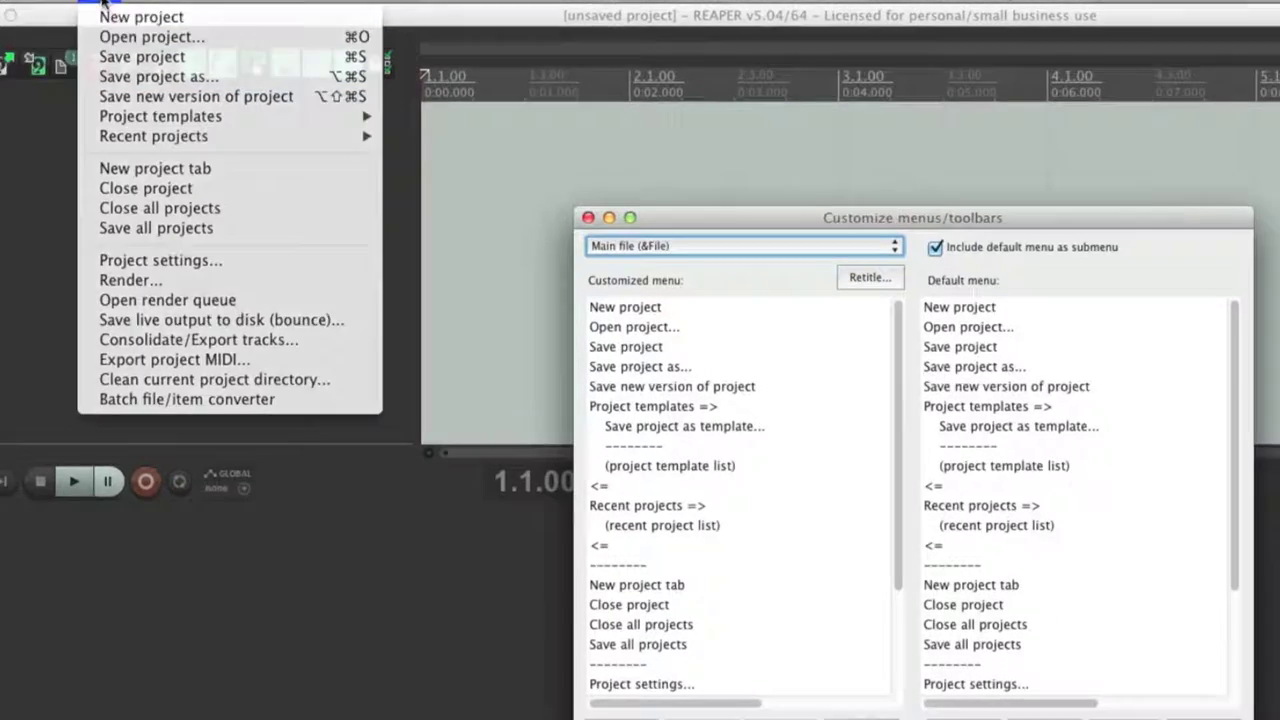
left_click(103, 5)
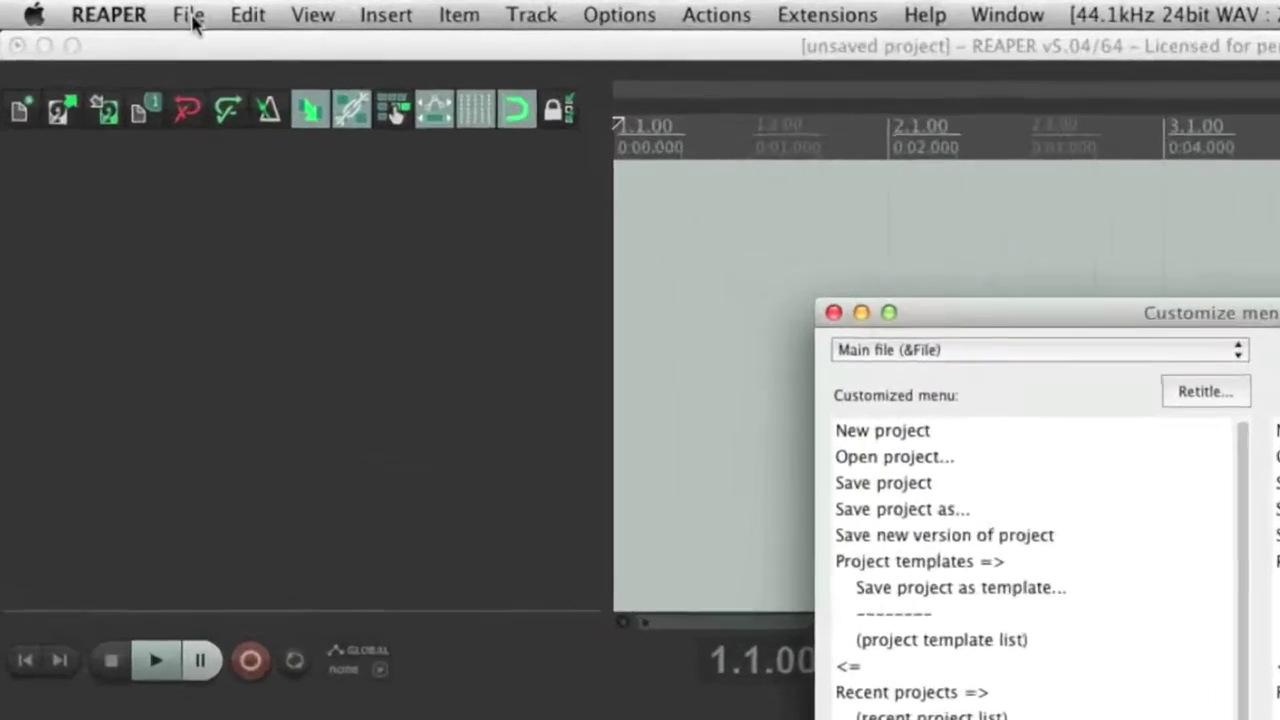
left_click(106, 9)
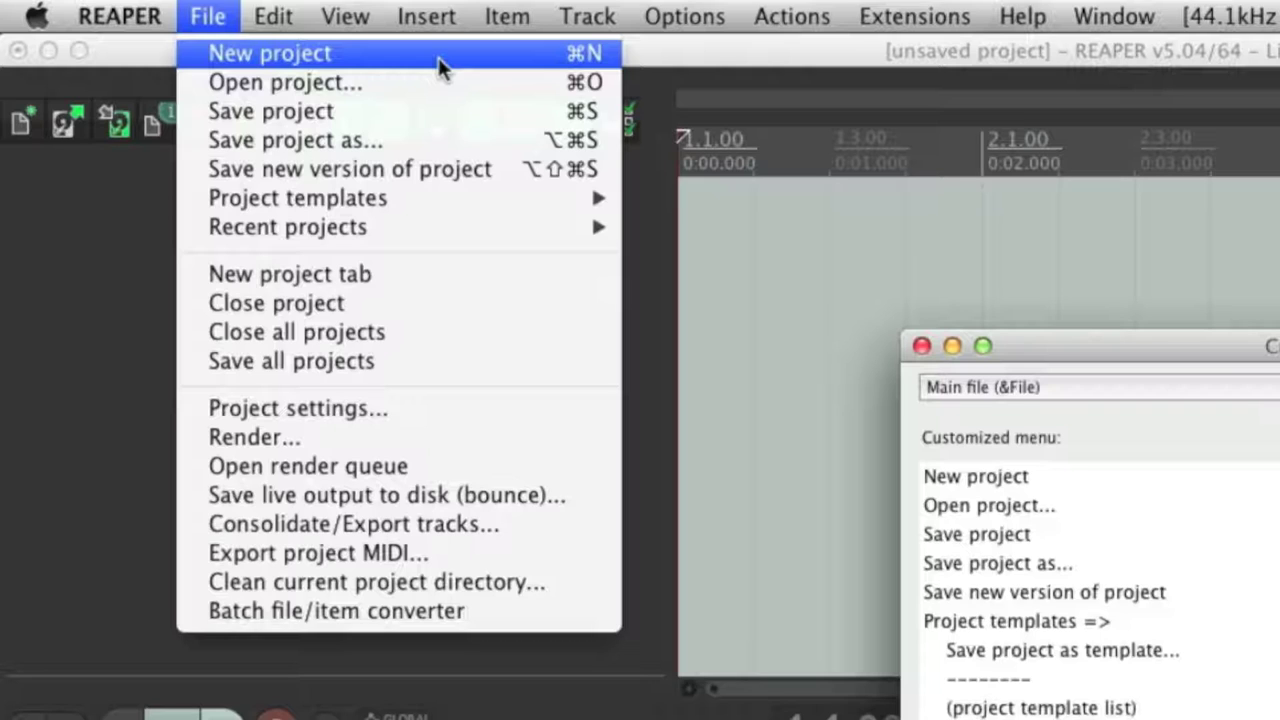
left_click(215, 18)
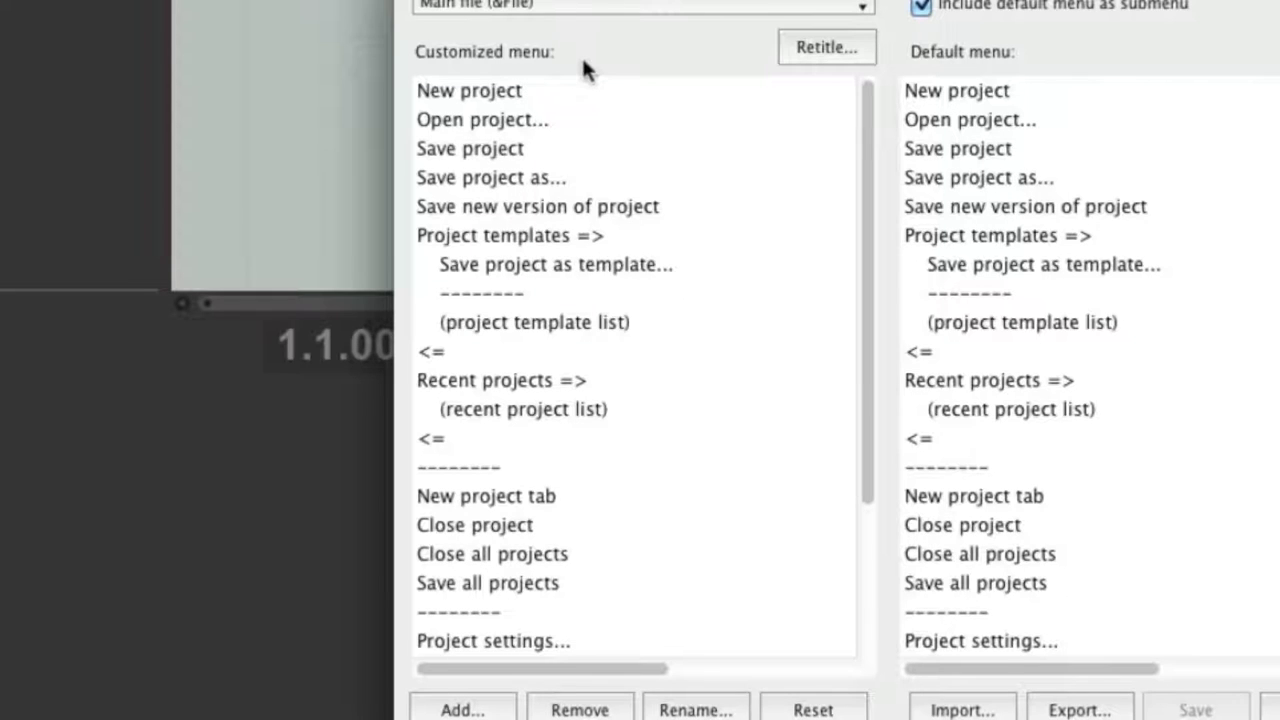
Remove New project from the customized Main file menu and save the change.
left_click(507, 93)
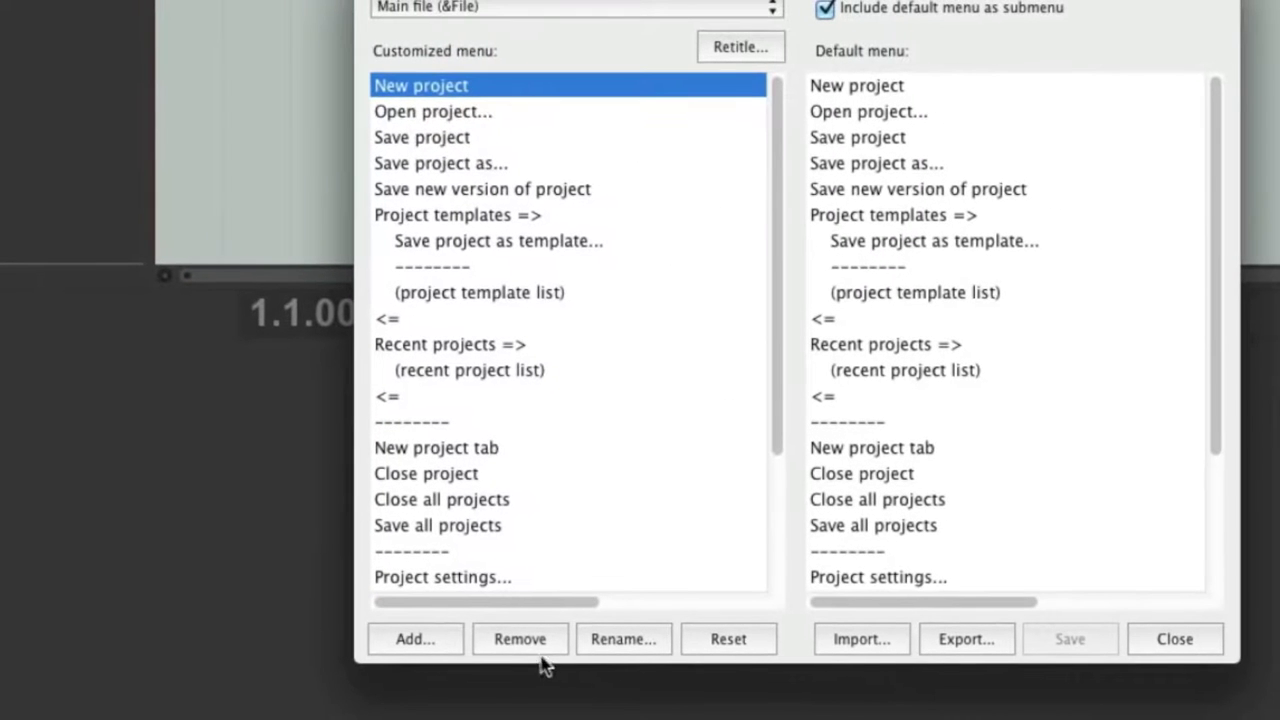
left_click(521, 641)
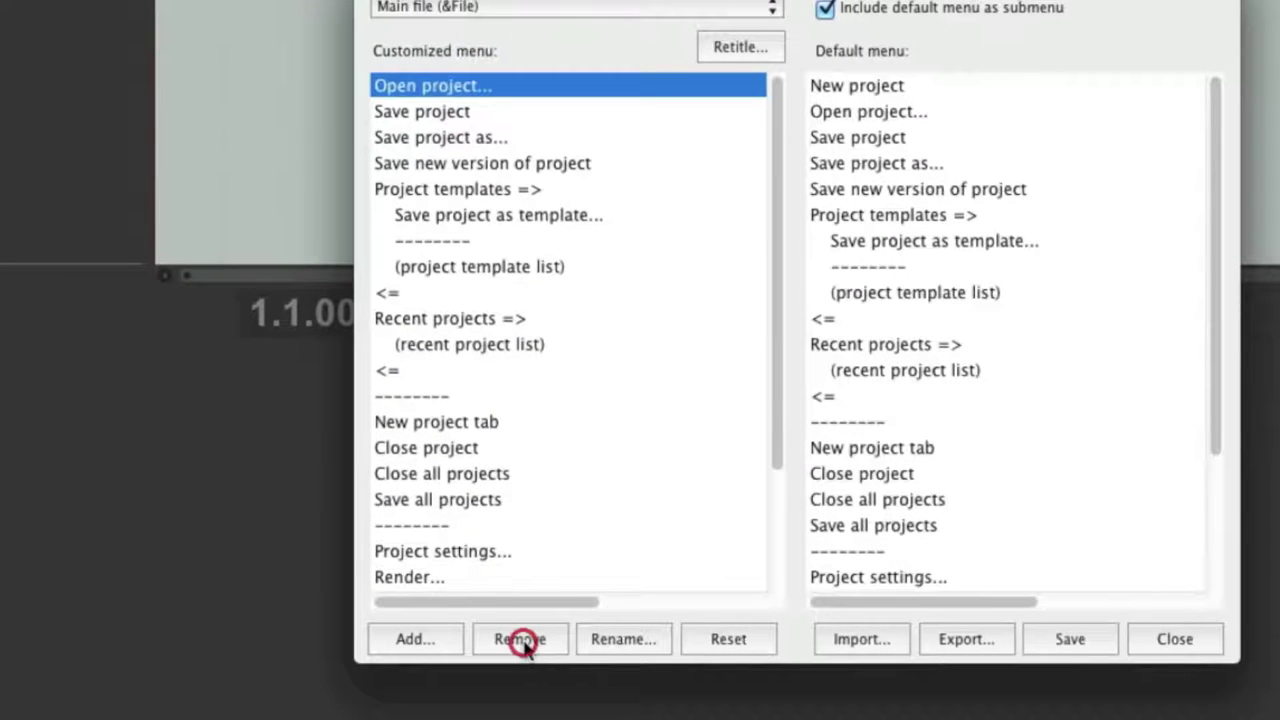
left_click(1062, 643)
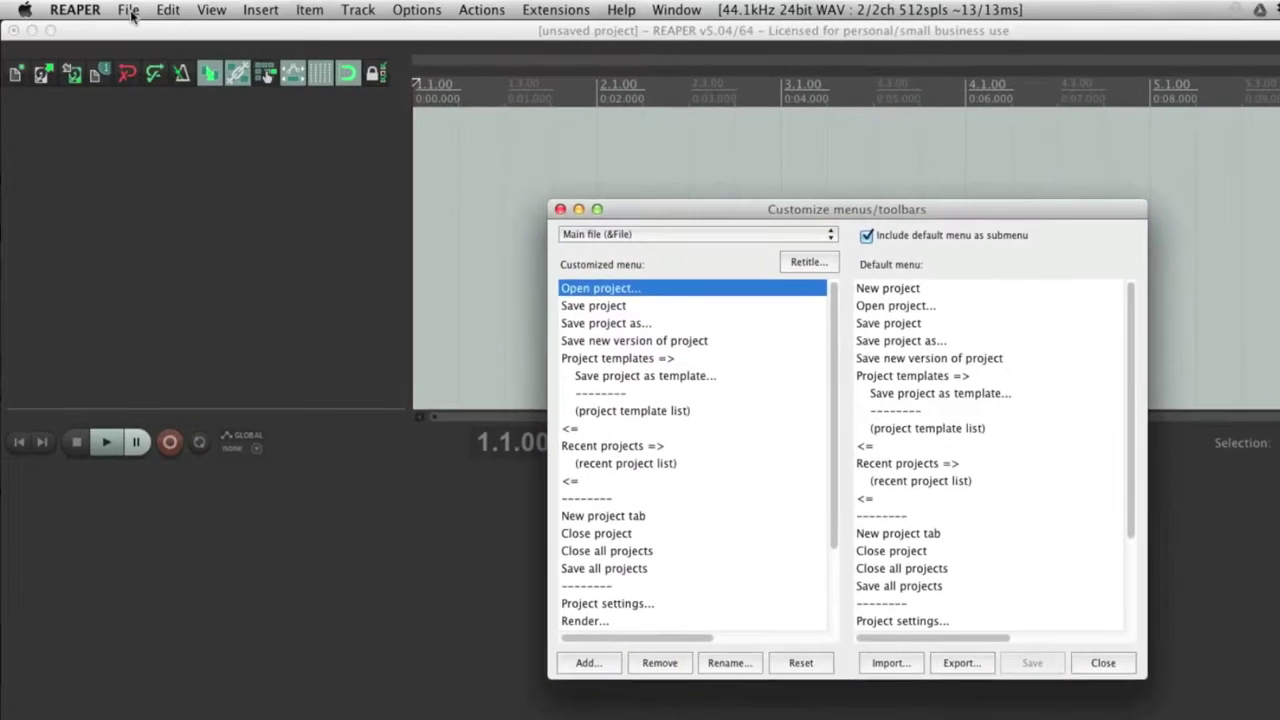
Examine the customized File menu and its submenu holding the default Main file menu.
left_click(137, 12)
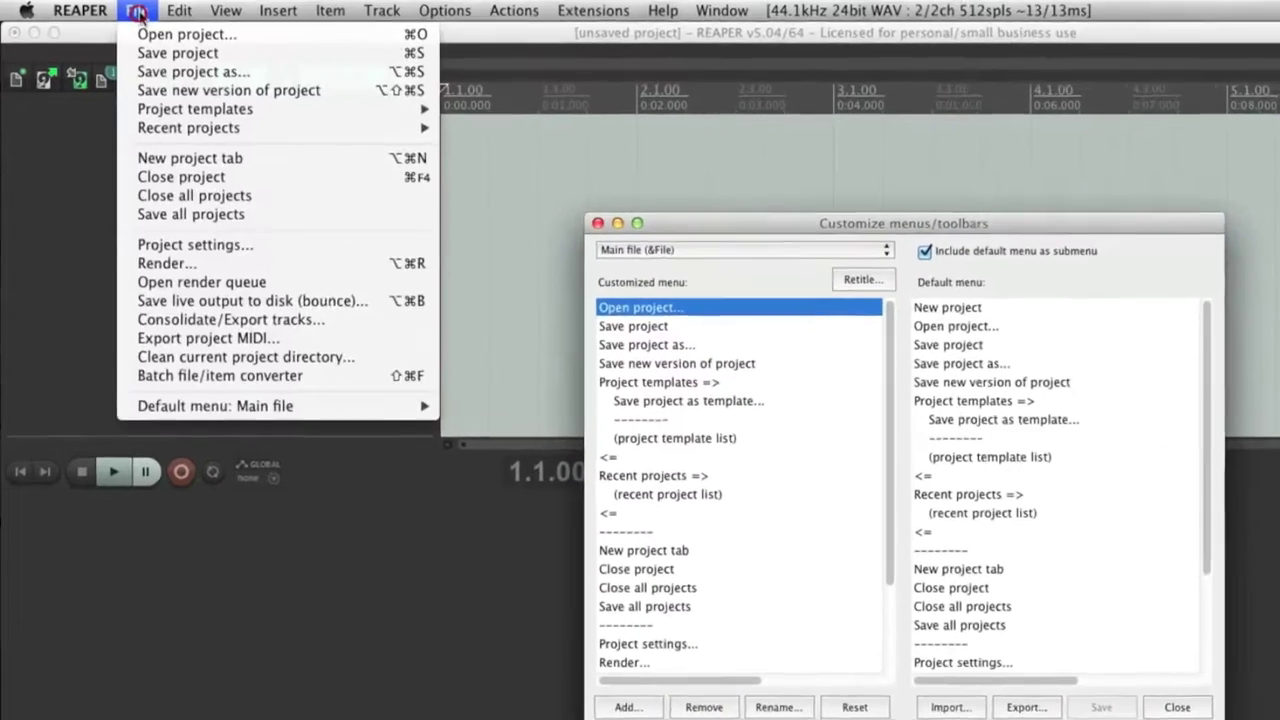
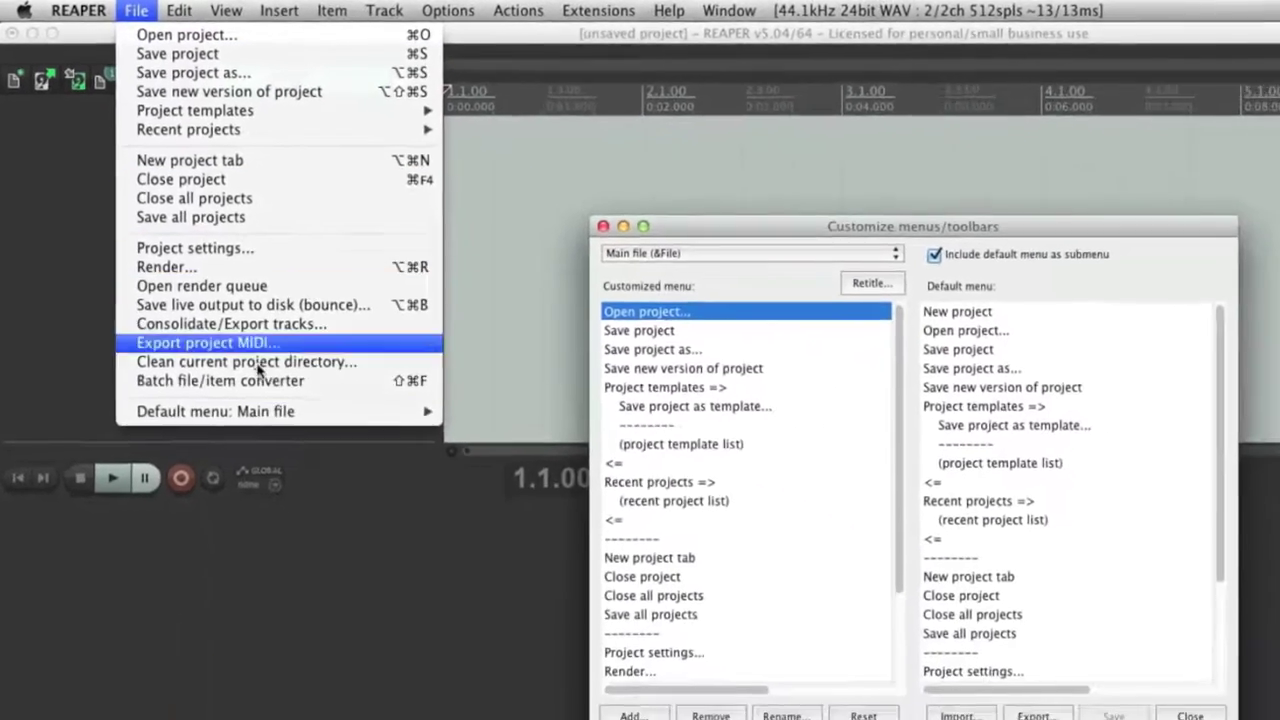
mouse_move(371, 632)
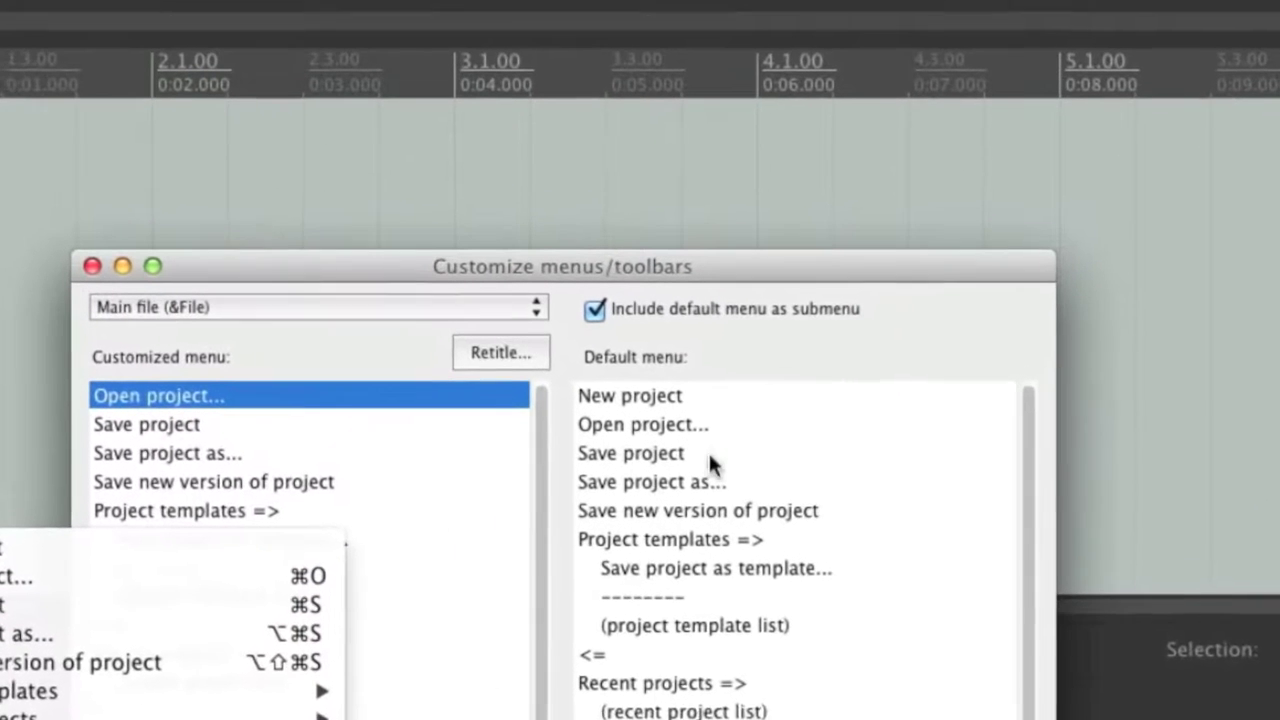
left_click(757, 347)
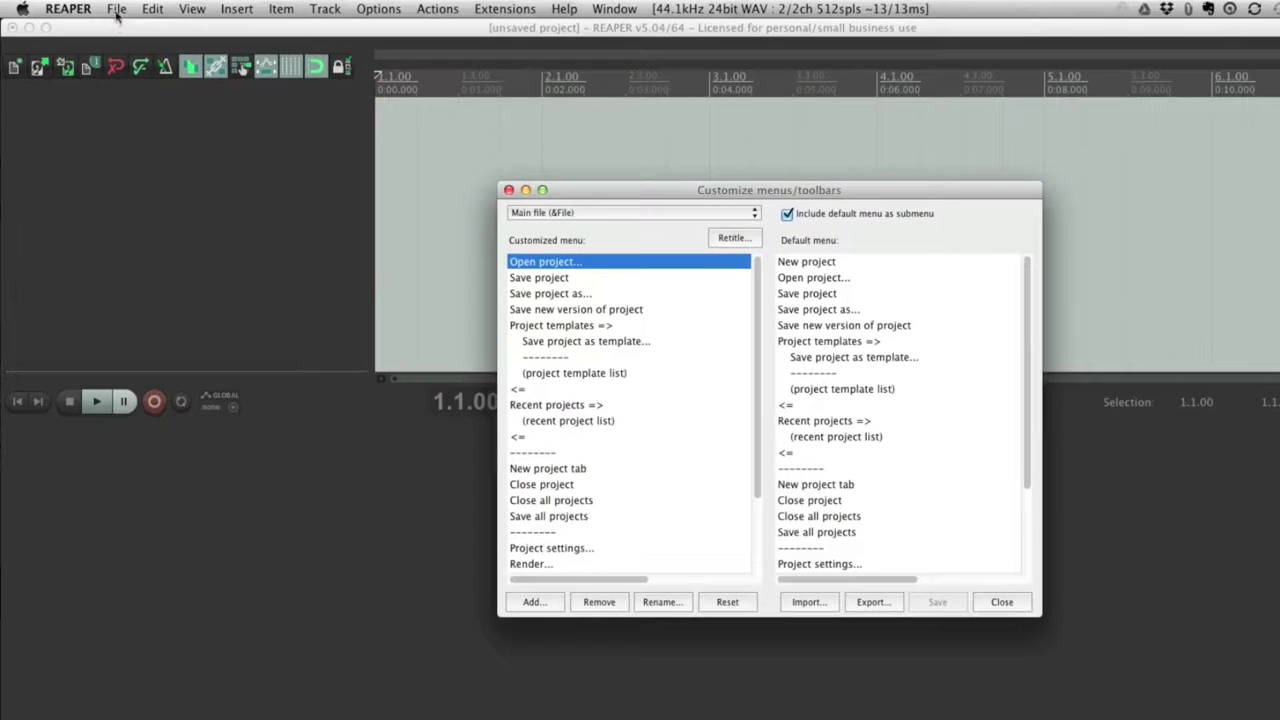
left_click(117, 12)
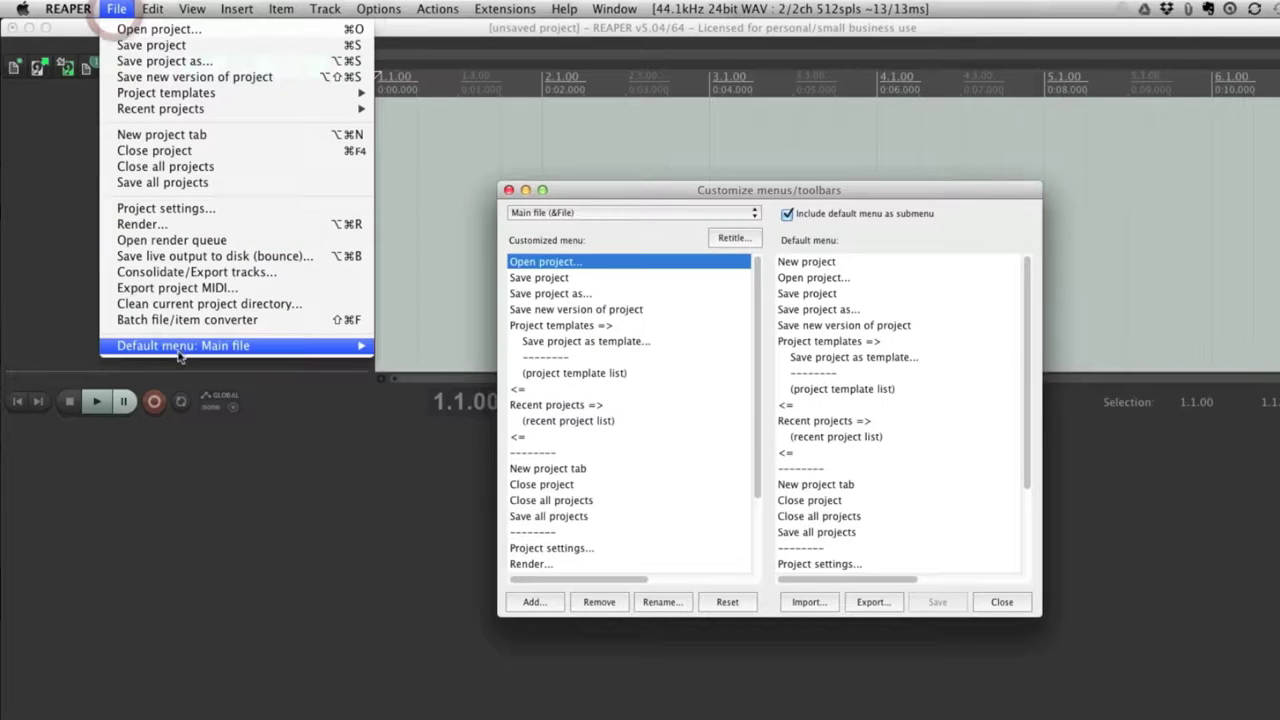
mouse_move(181, 350)
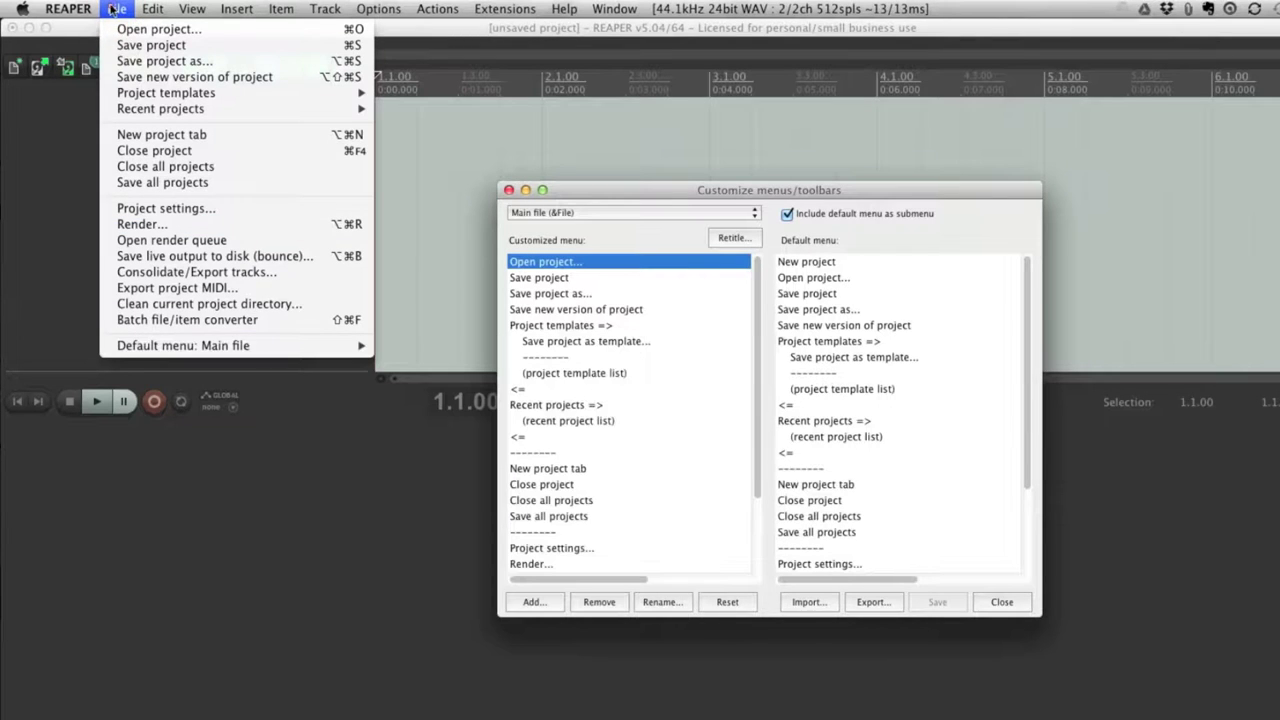
left_click(113, 10)
Toggle including the default menu as a submenu off and back on for Main file, checking the File menu in between.
left_click(628, 300)
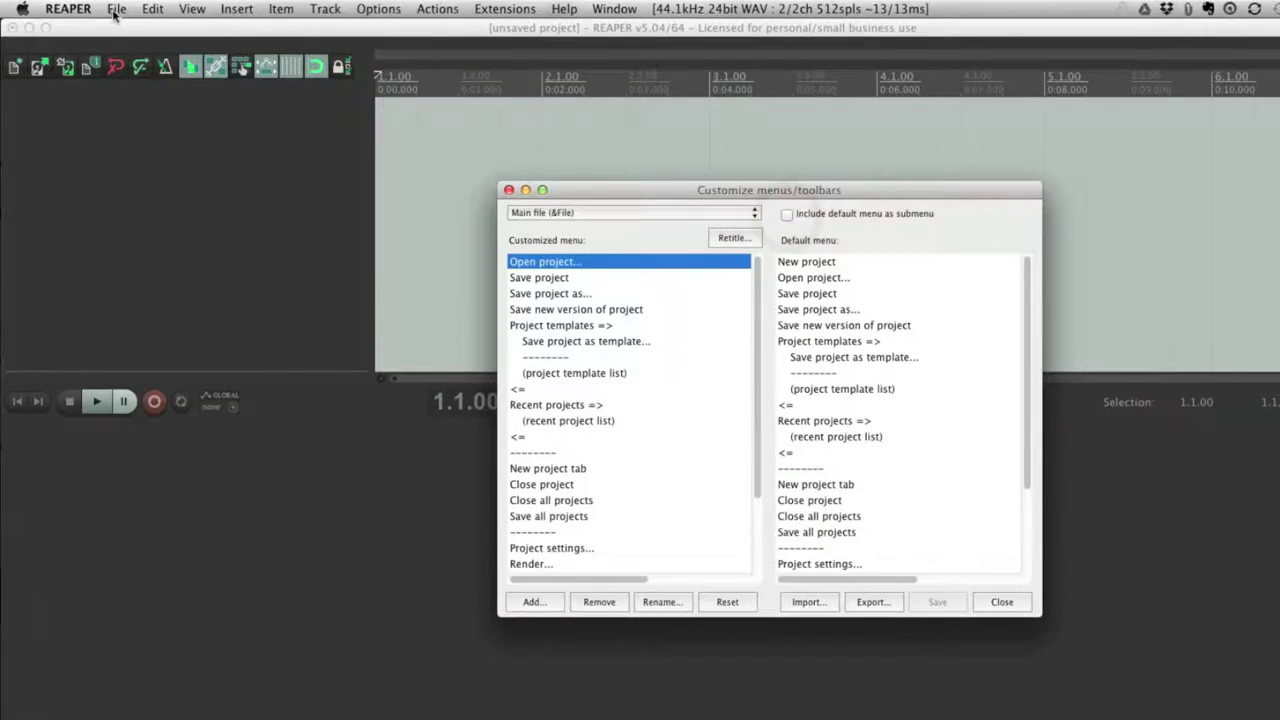
left_click(116, 11)
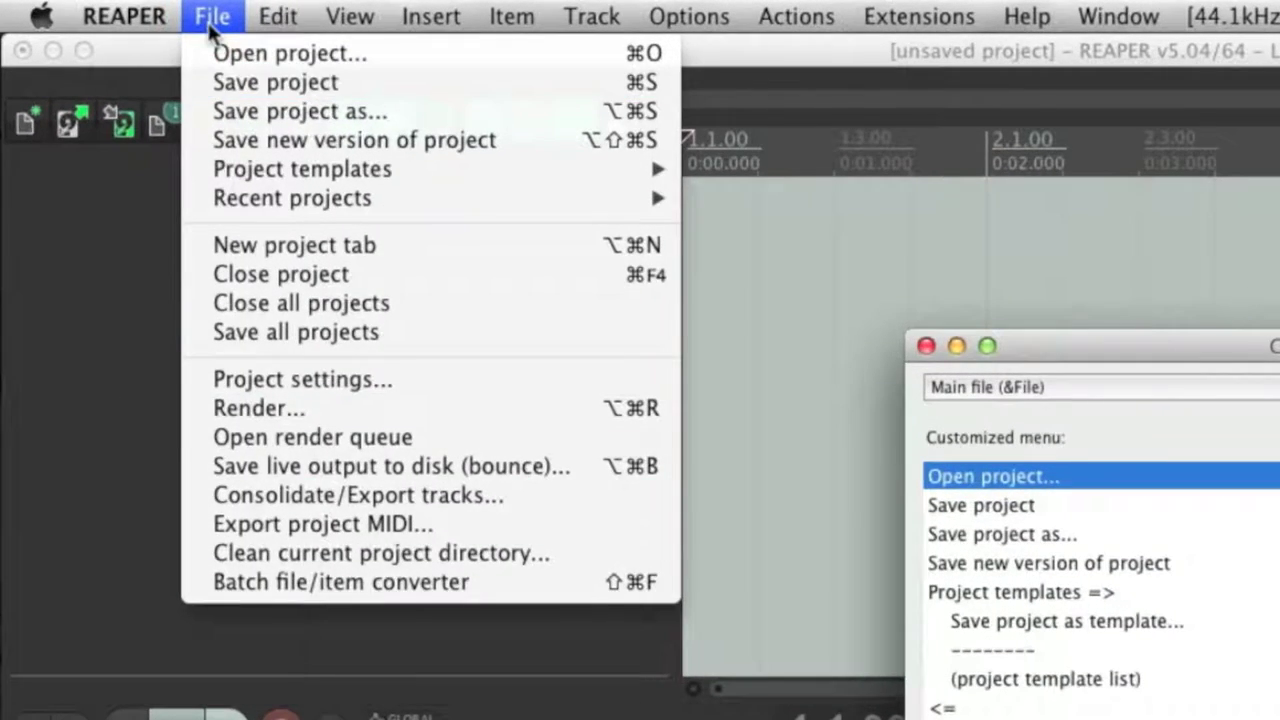
left_click(212, 16)
left_click(678, 106)
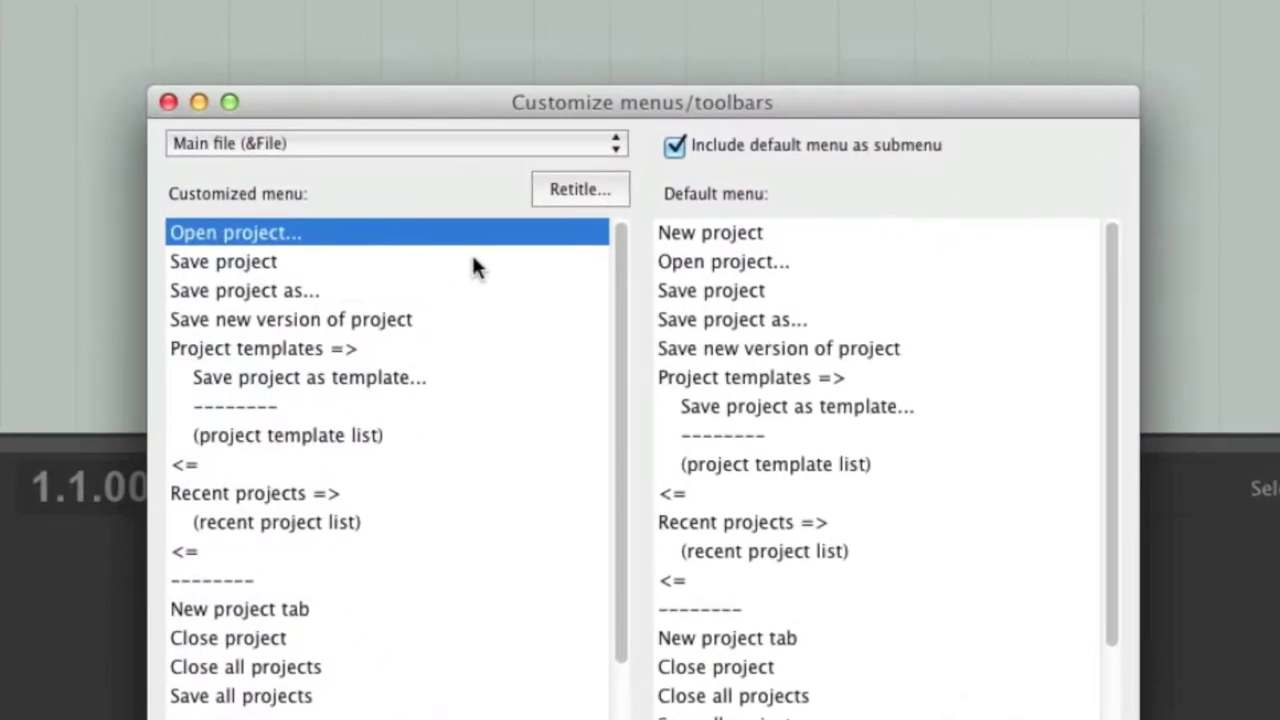
Examine the editing options offered for the Open project entry in the customized menu.
right_click(475, 245)
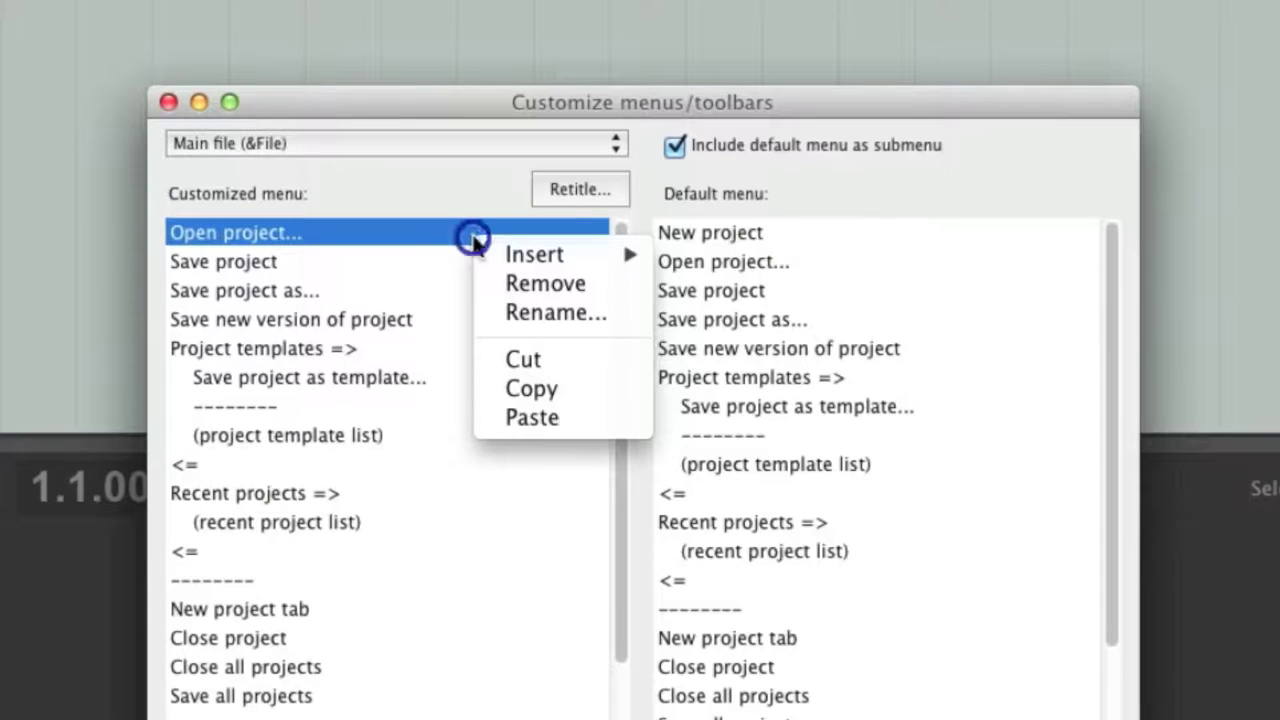
mouse_move(527, 258)
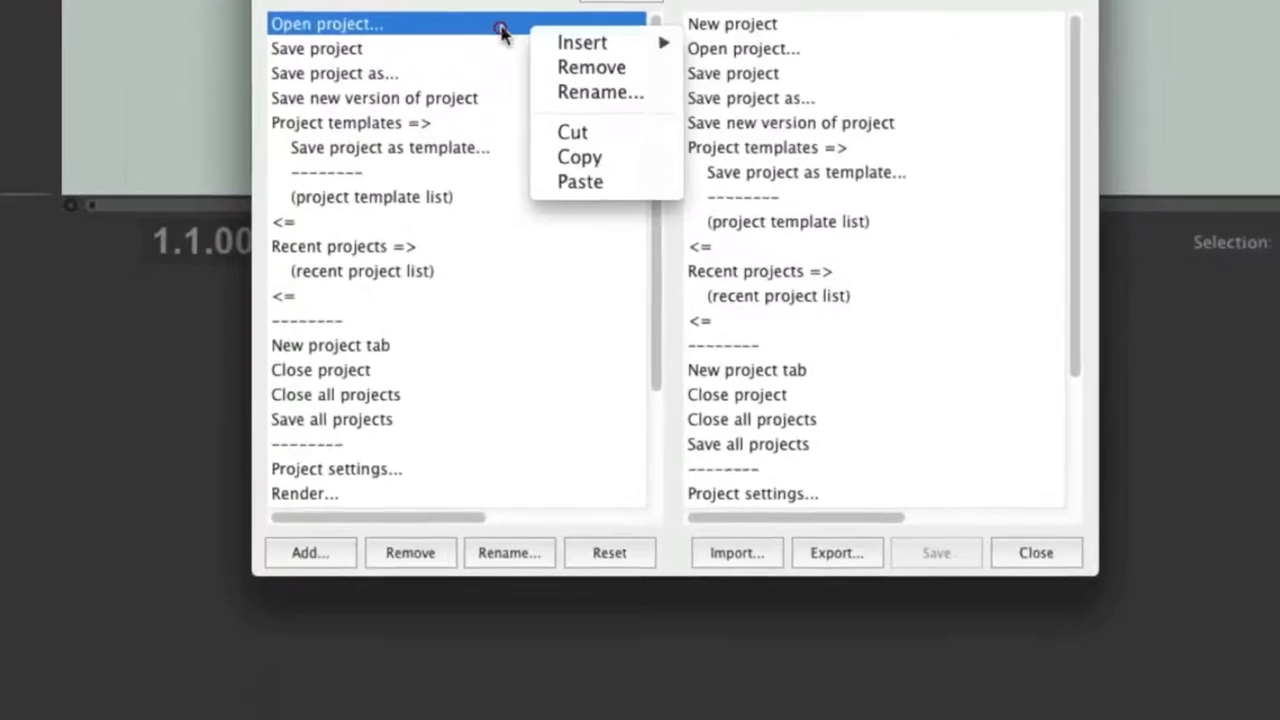
key("Escape")
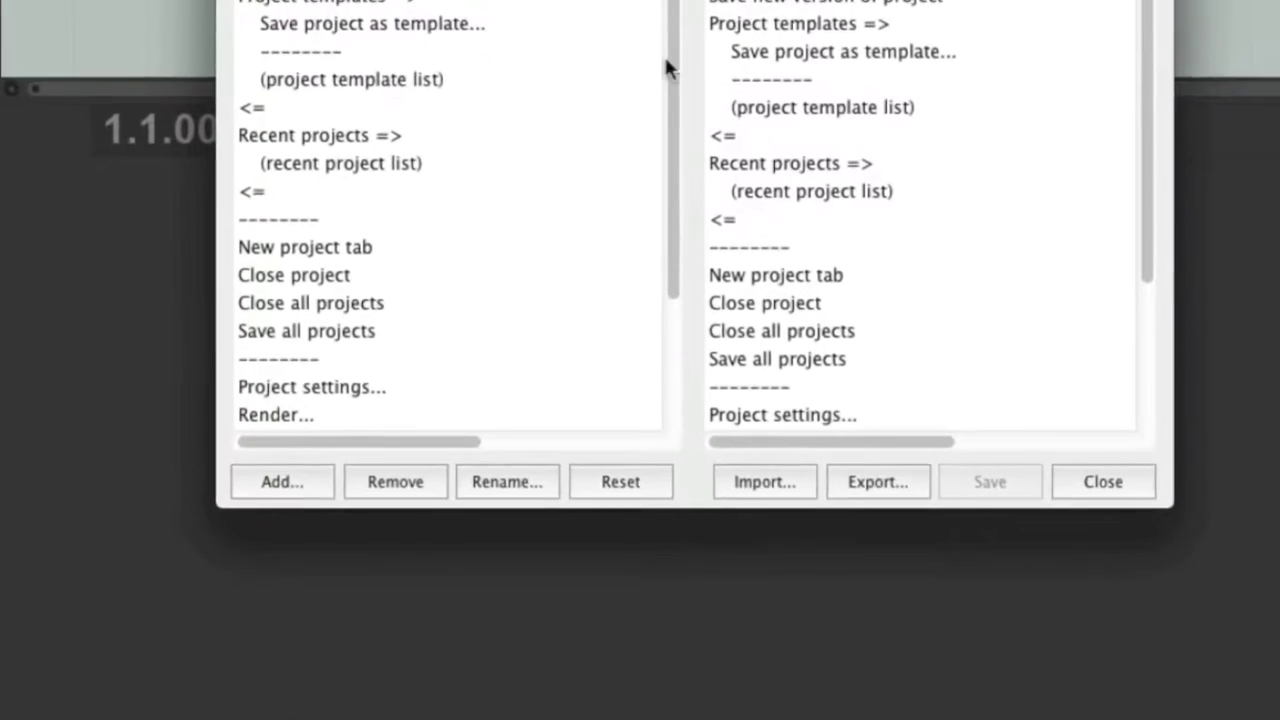
Add the action "Item edit: Save nudge dialog settings 3" above Open project in the customized Main file menu, save, and check the File menu.
left_click(268, 462)
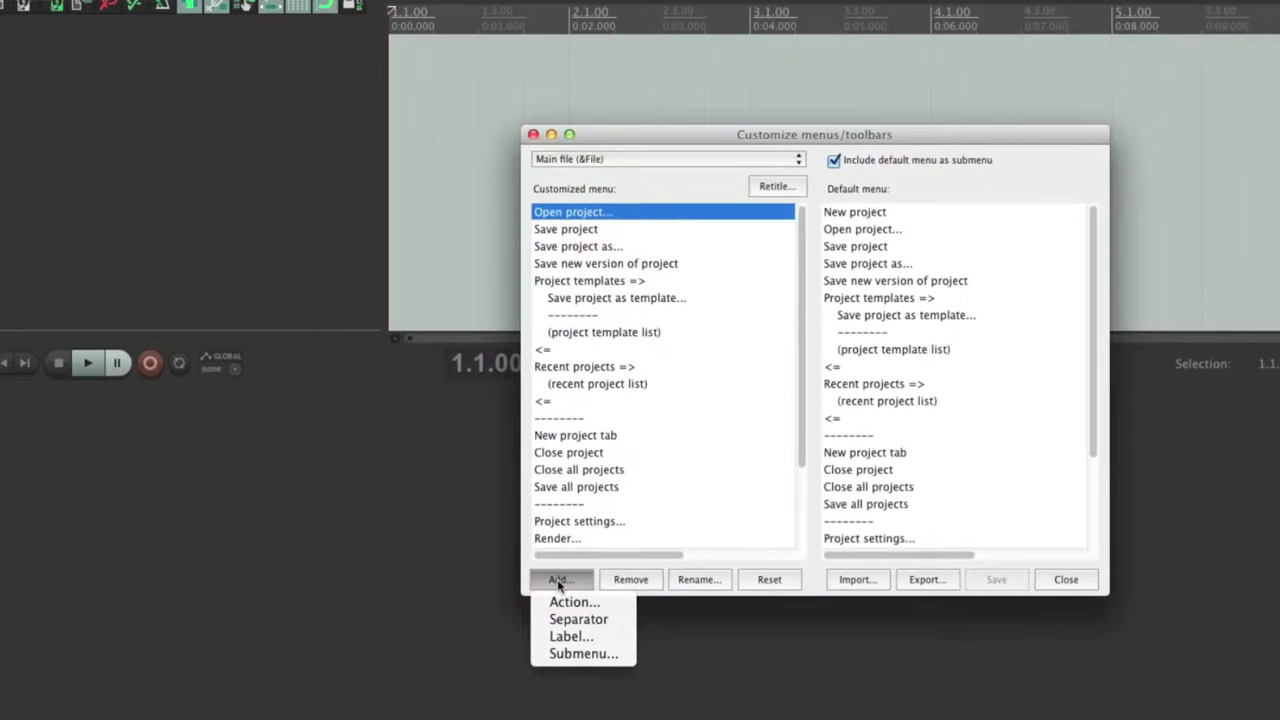
left_click(573, 602)
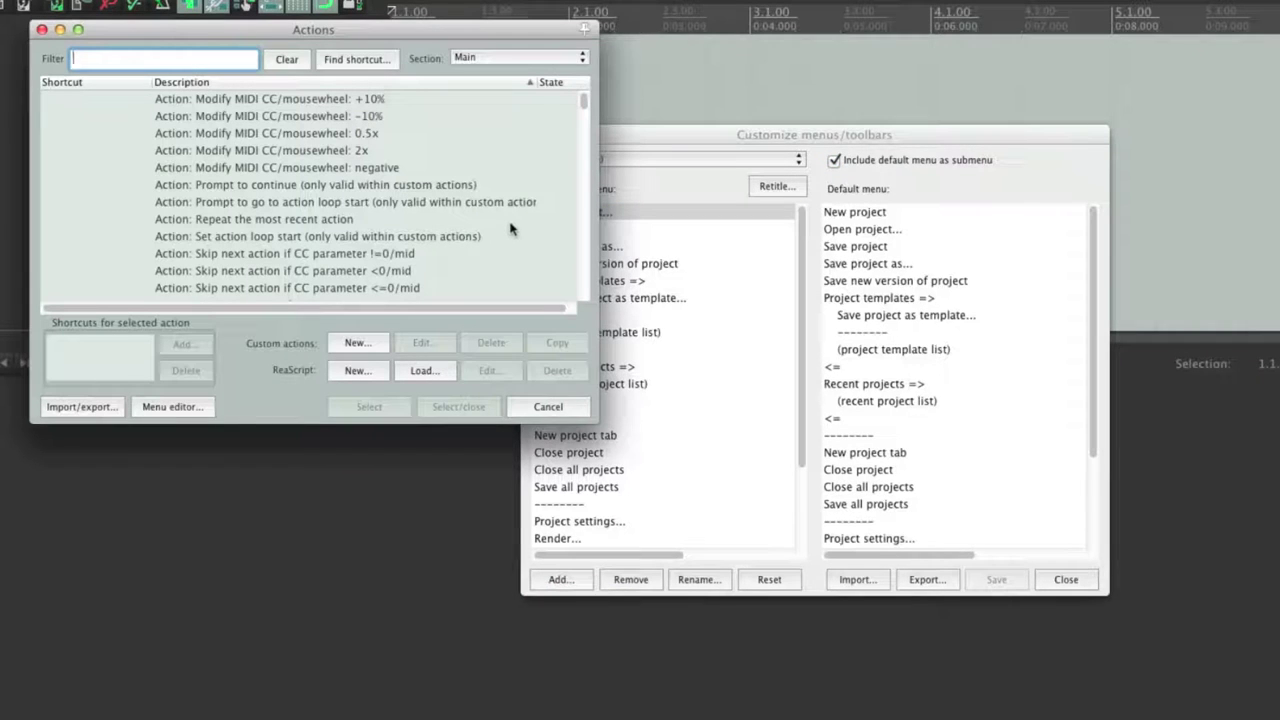
scroll(508, 257, "down", 20)
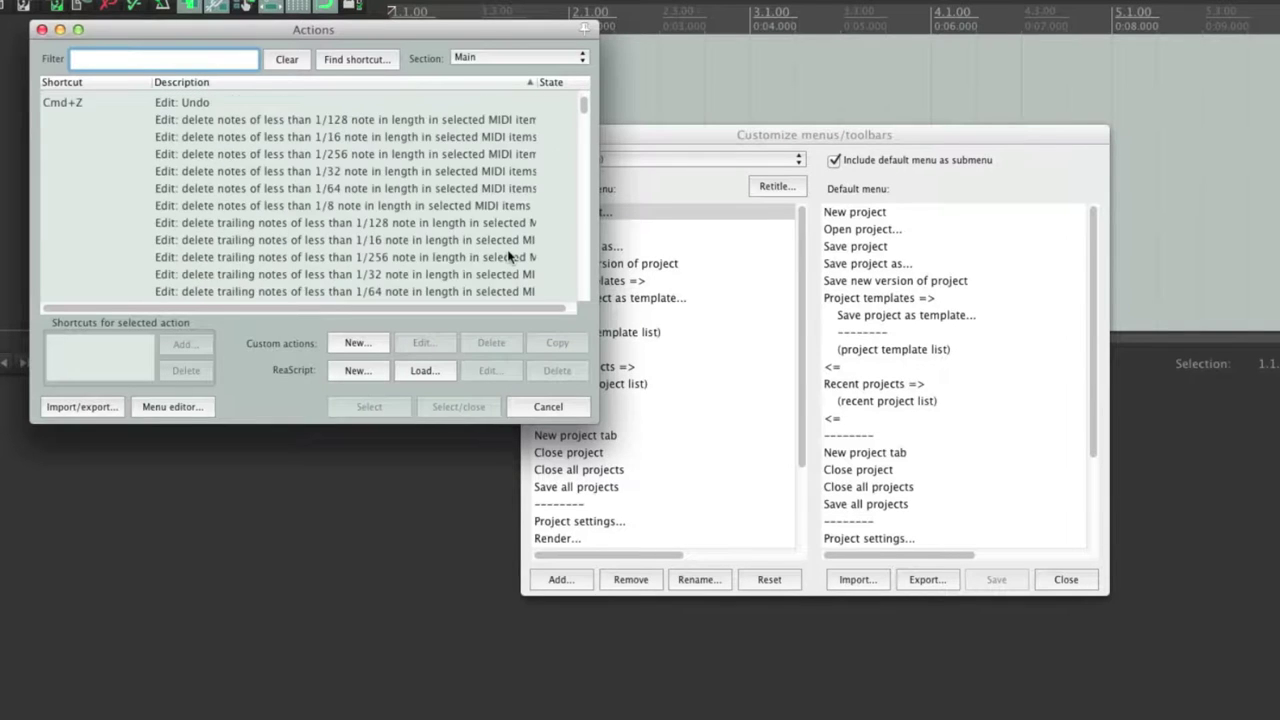
scroll(508, 257, "down", 20)
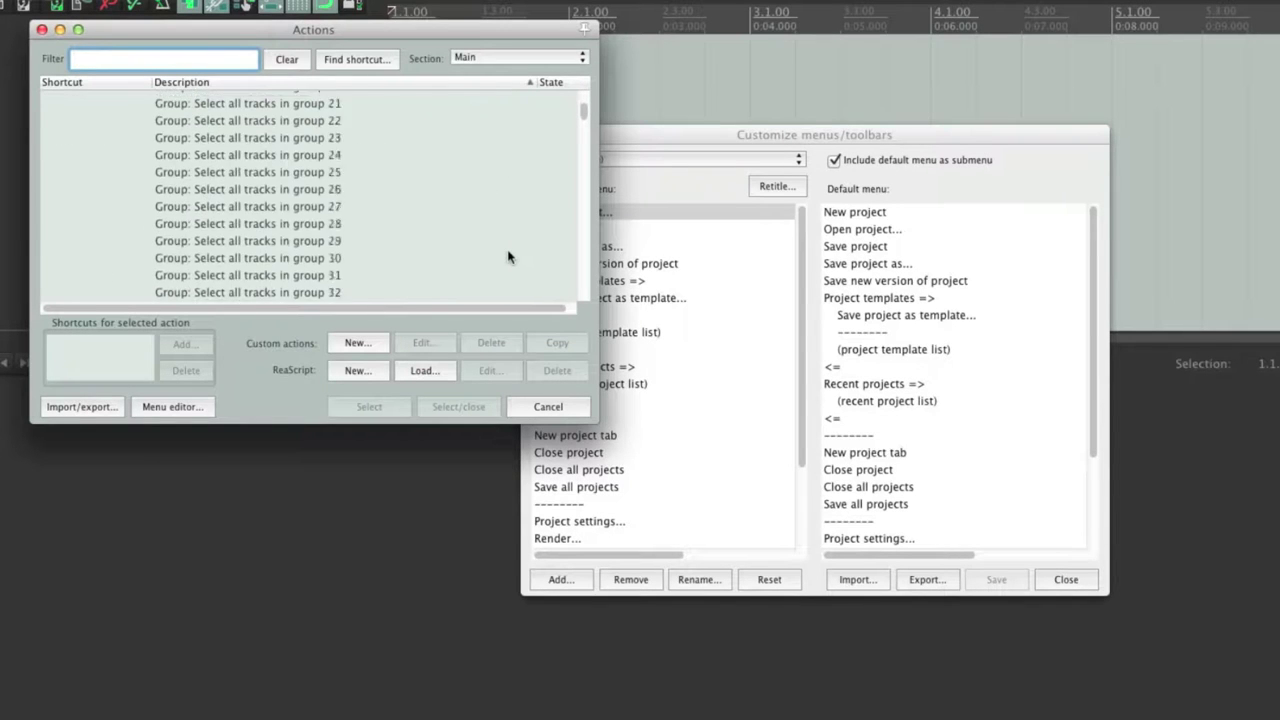
scroll(508, 257, "down", 15)
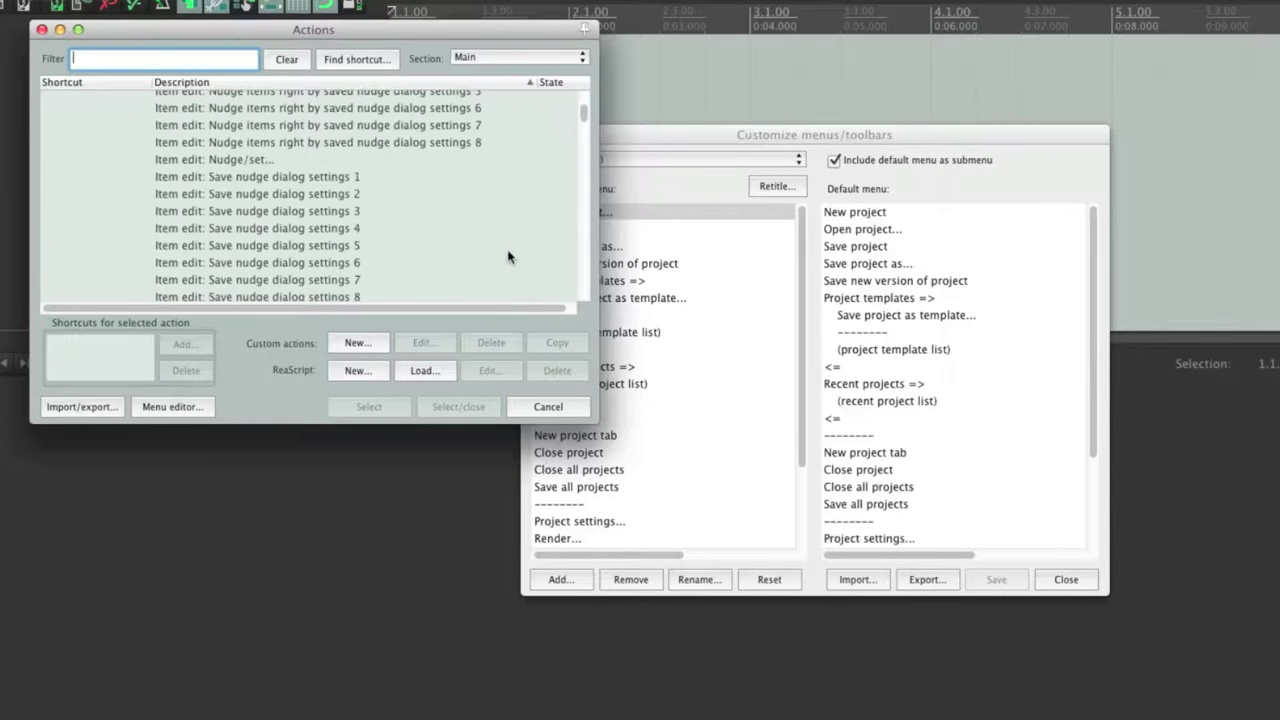
left_click(257, 213)
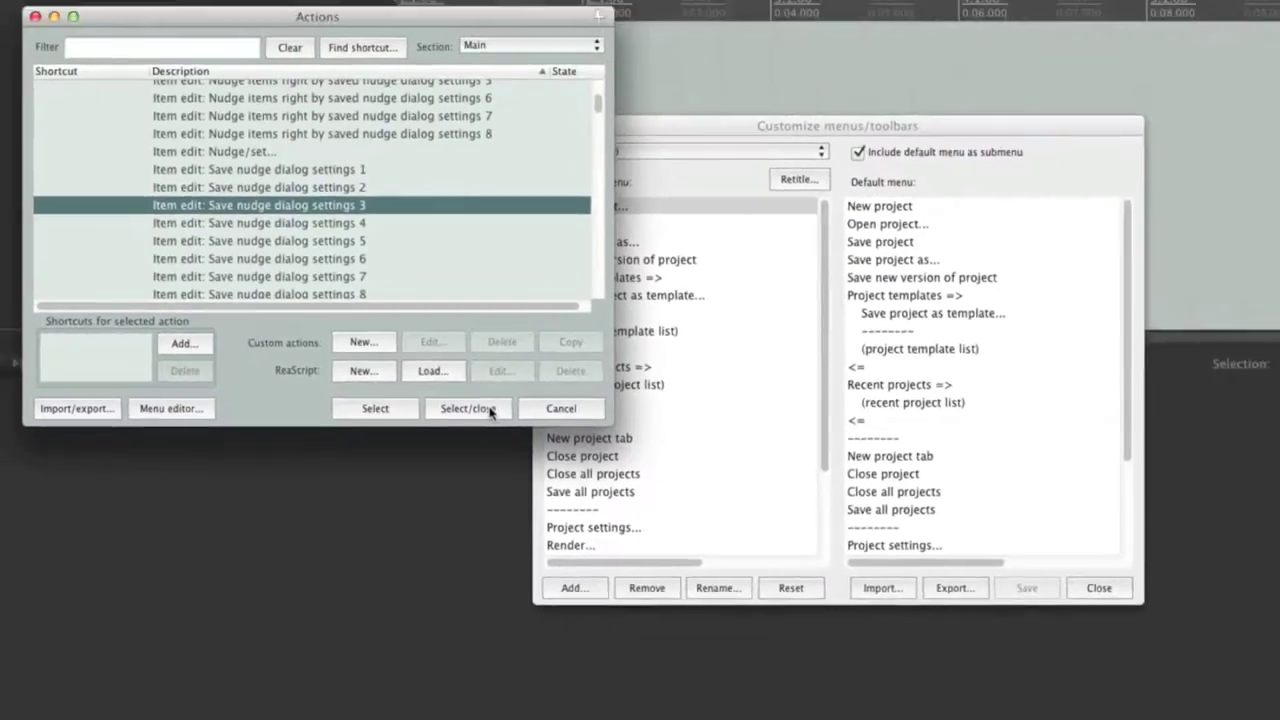
left_click(524, 419)
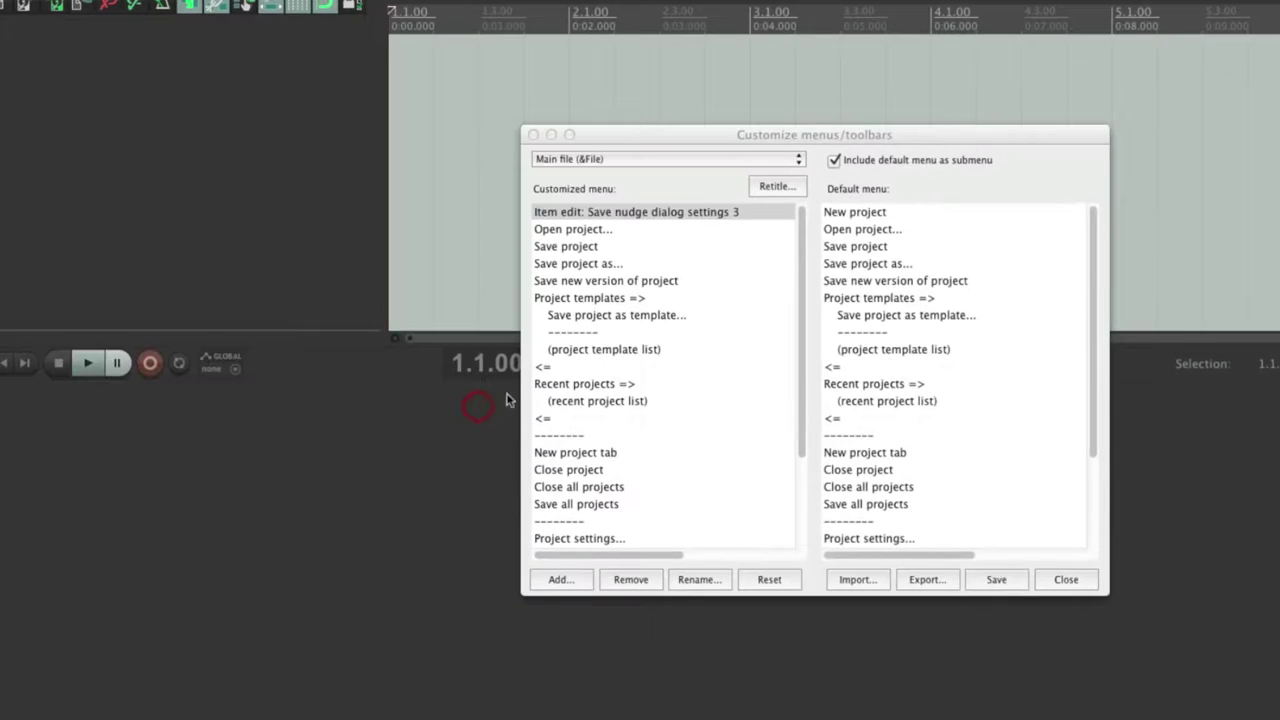
left_click(998, 580)
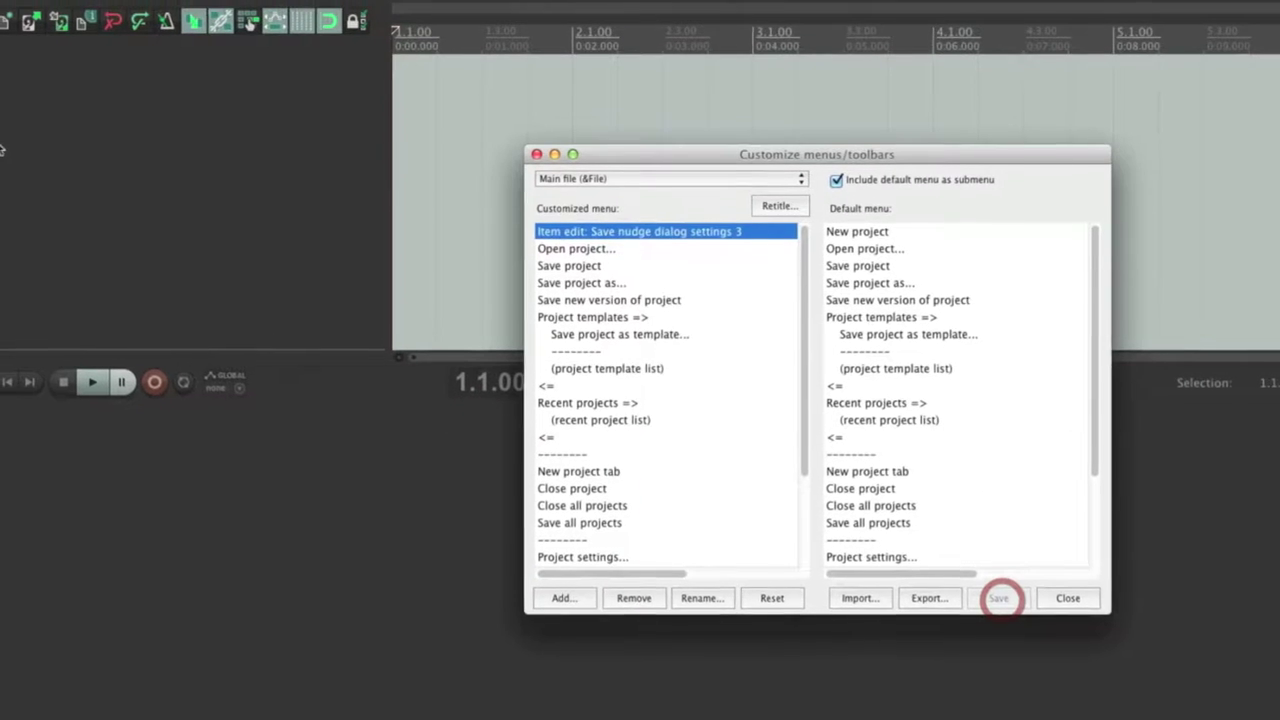
left_click(123, 0)
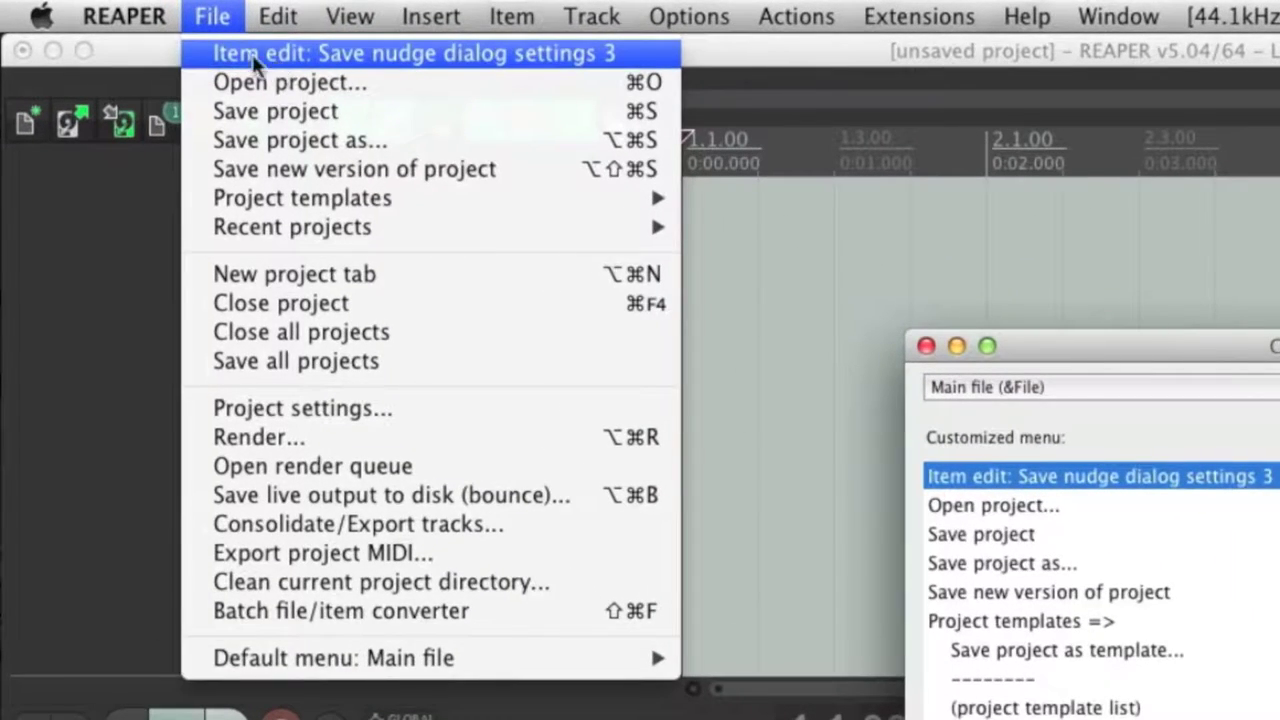
left_click(212, 16)
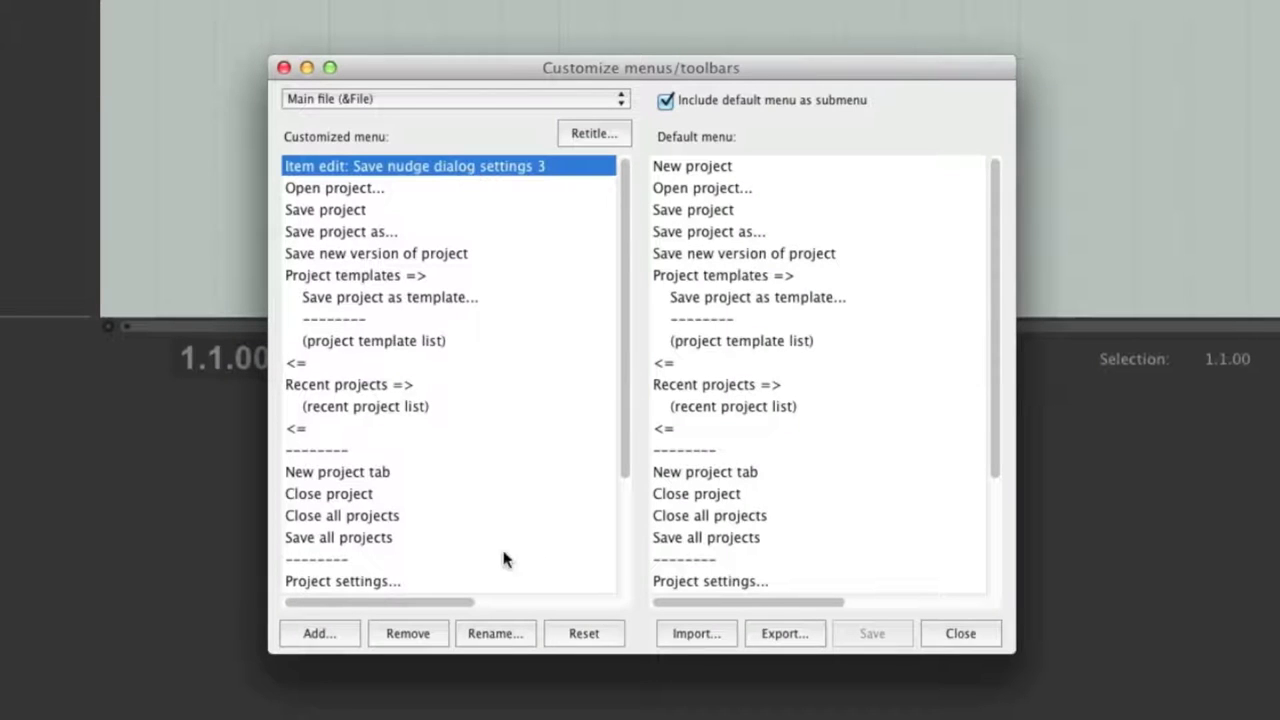
Rename the added nudge settings action to "Test name", save the change, and check it in the File menu.
left_click(496, 633)
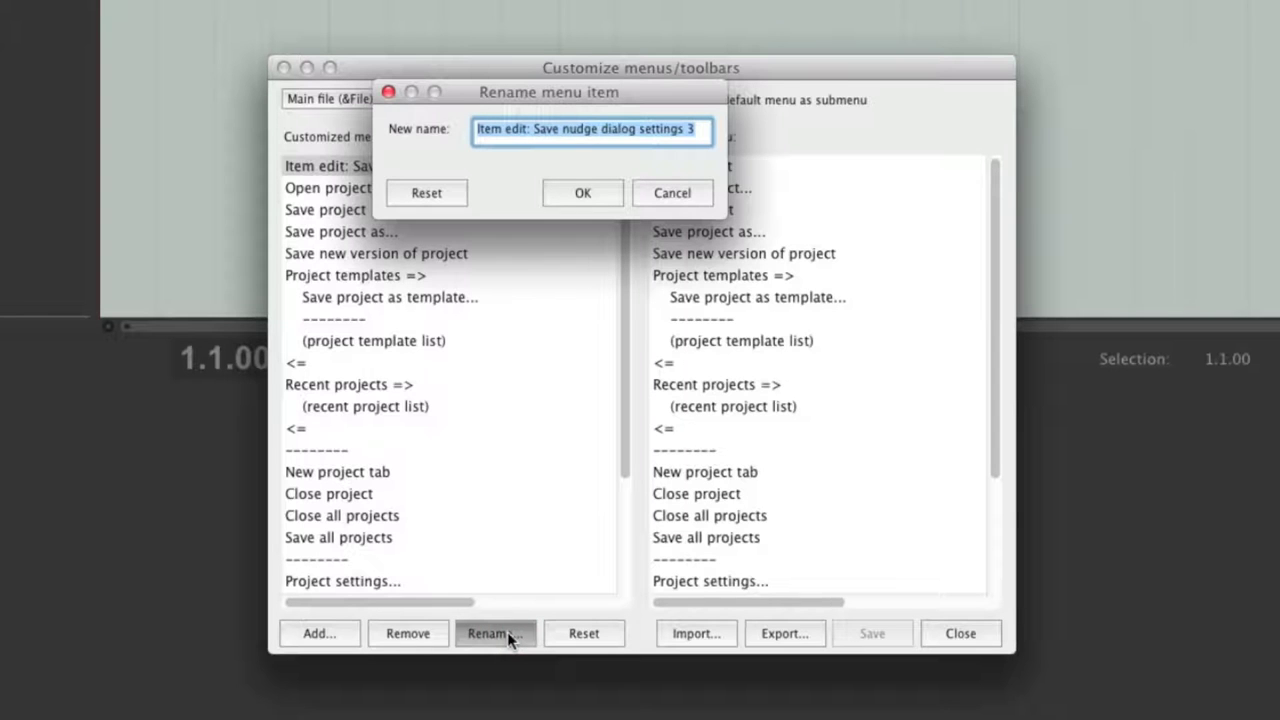
type("Test name")
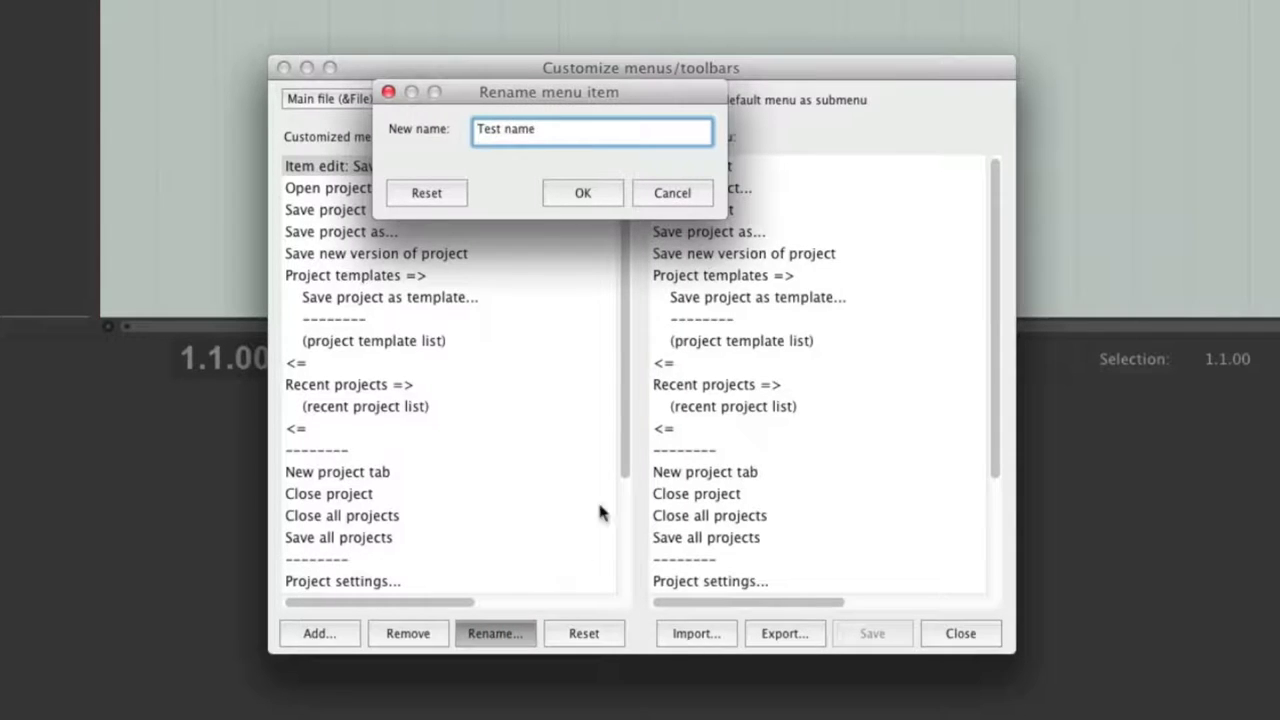
left_click(566, 196)
left_click(871, 634)
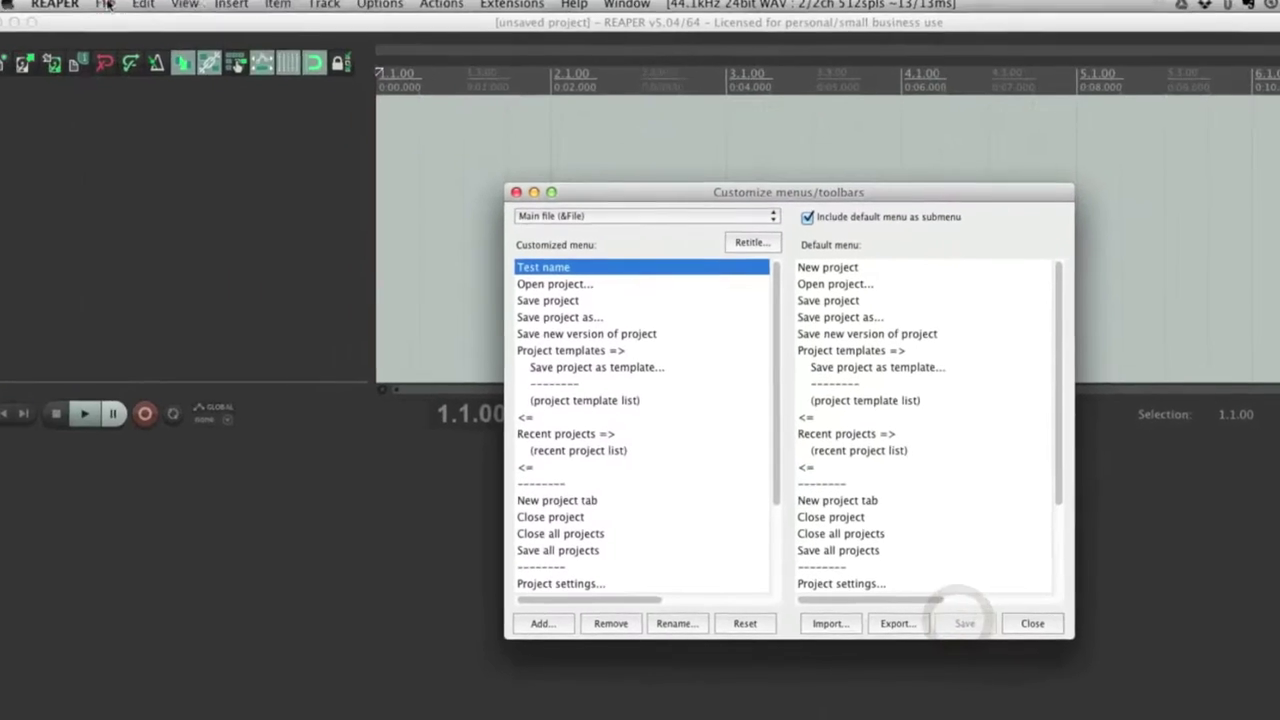
left_click(105, 5)
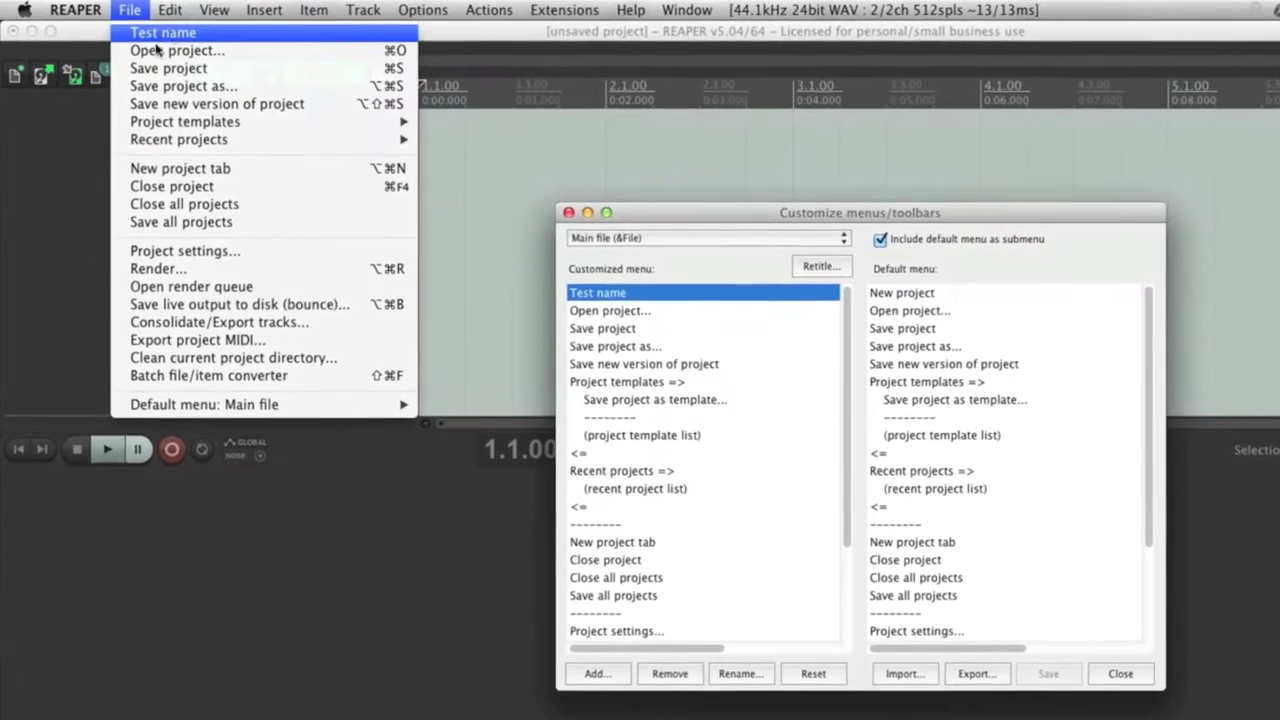
left_click(820, 338)
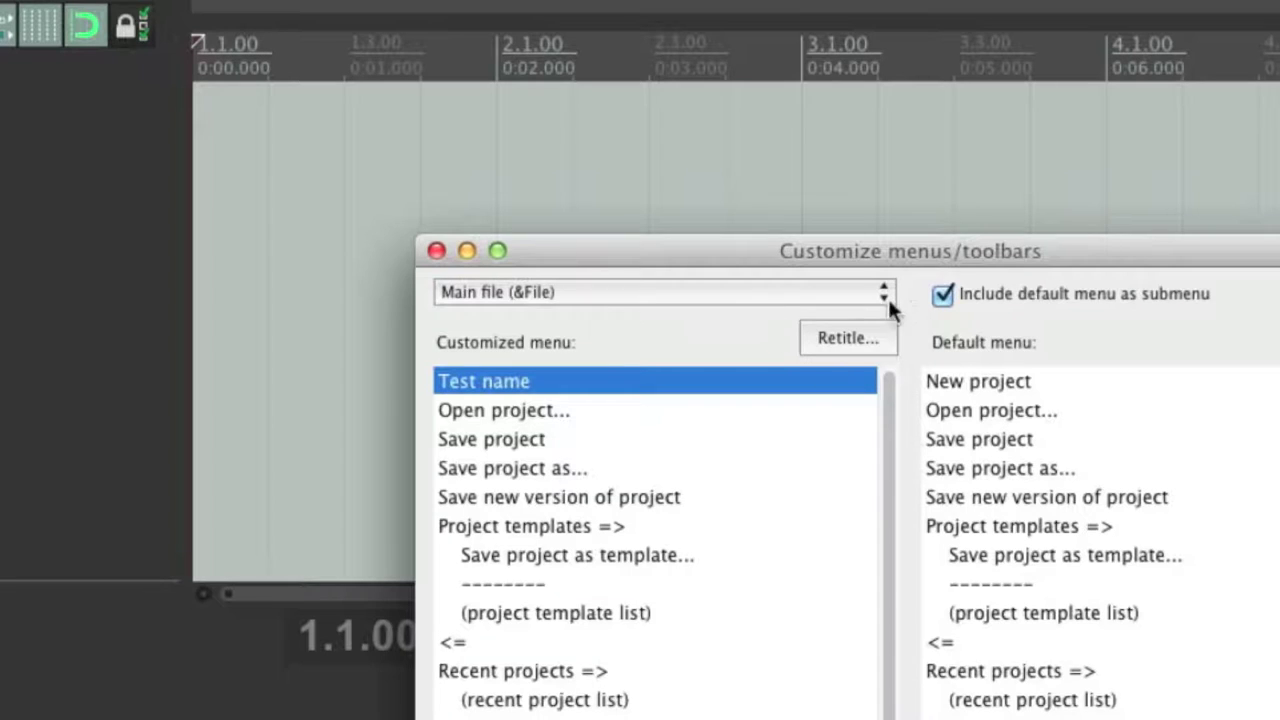
Retitle the Main file menu as TTT.
left_click(849, 338)
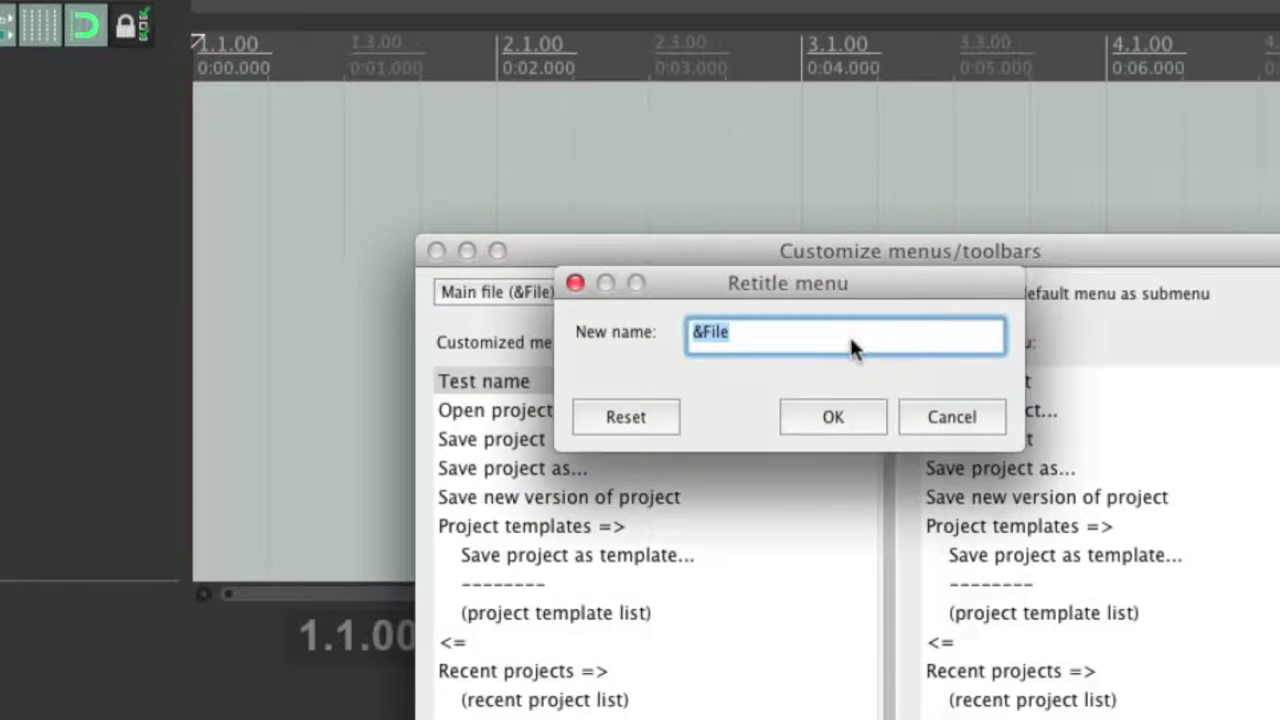
type("TTT")
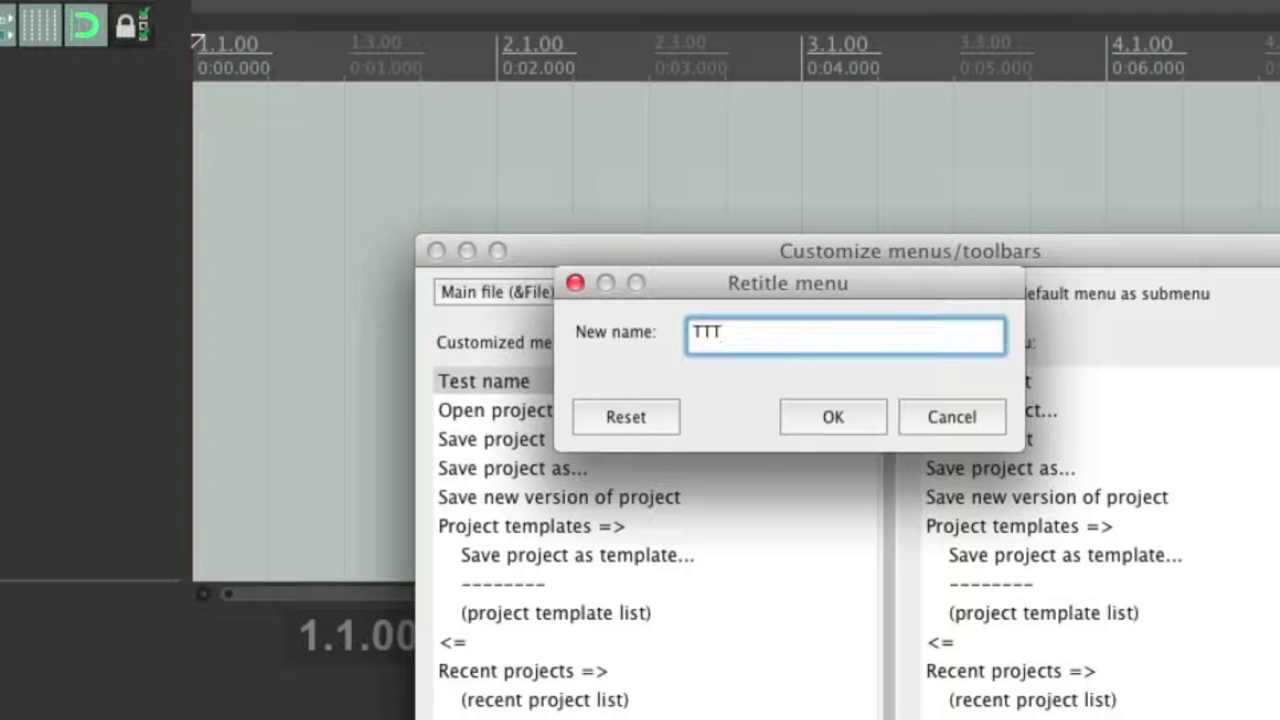
left_click(808, 415)
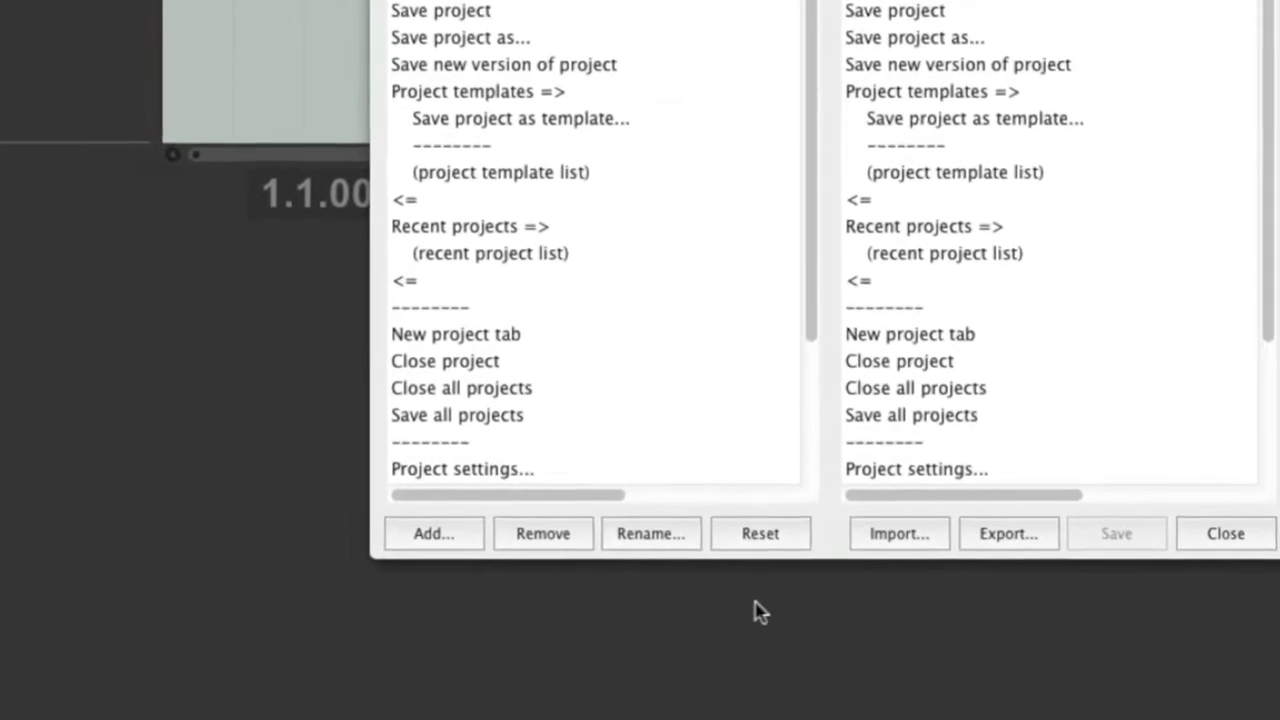
Insert a separator between Open project and Save project in the customized menu, save it, and check the retitled TTT menu.
left_click(452, 507)
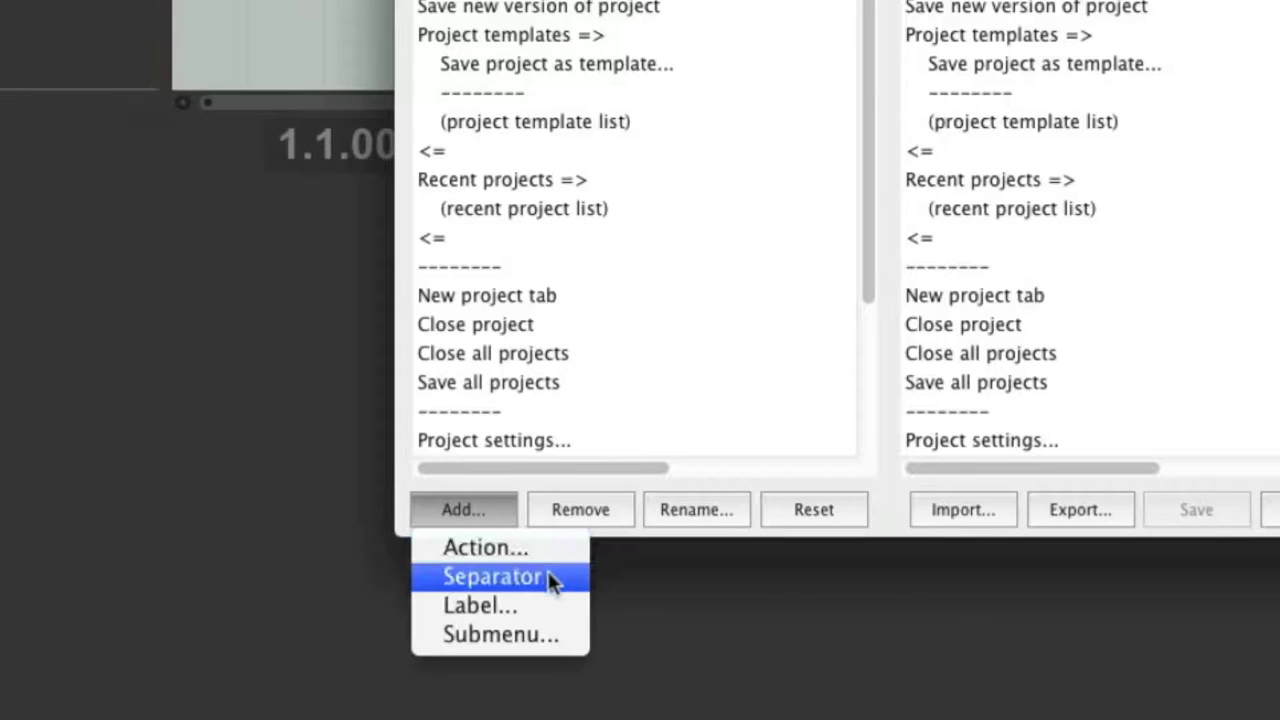
left_click(472, 509)
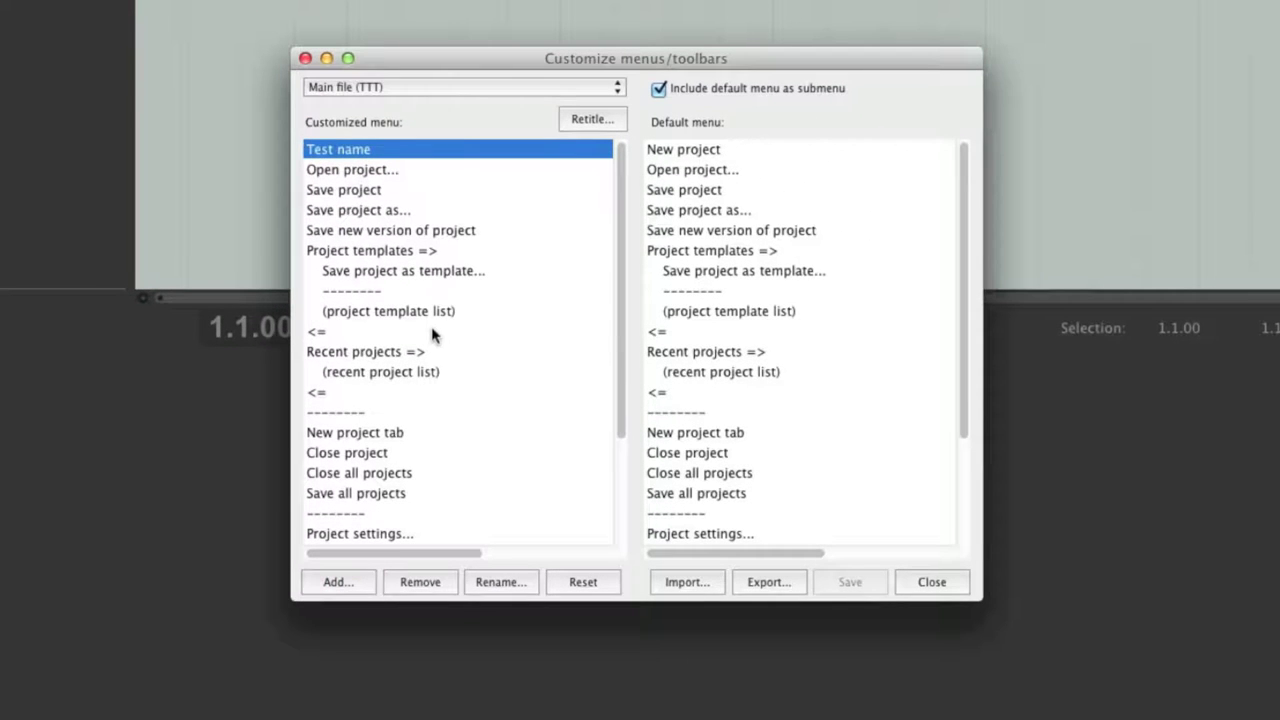
left_click(352, 170)
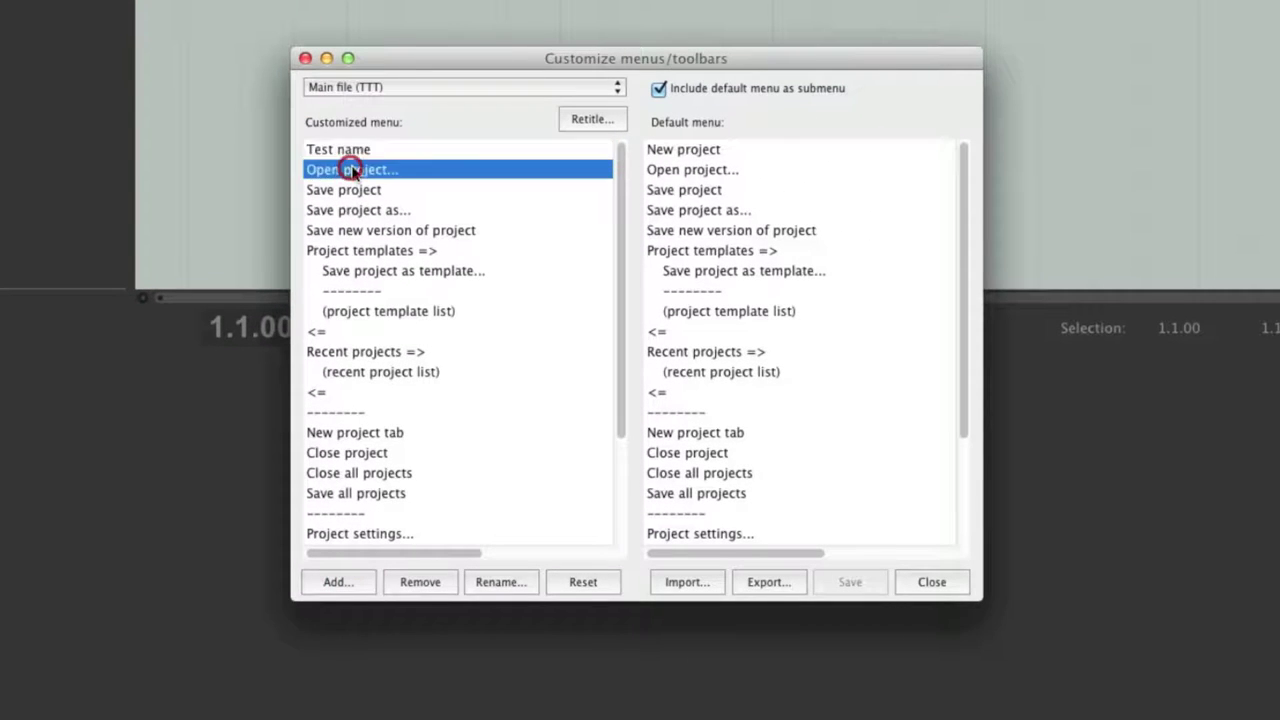
left_click(368, 192)
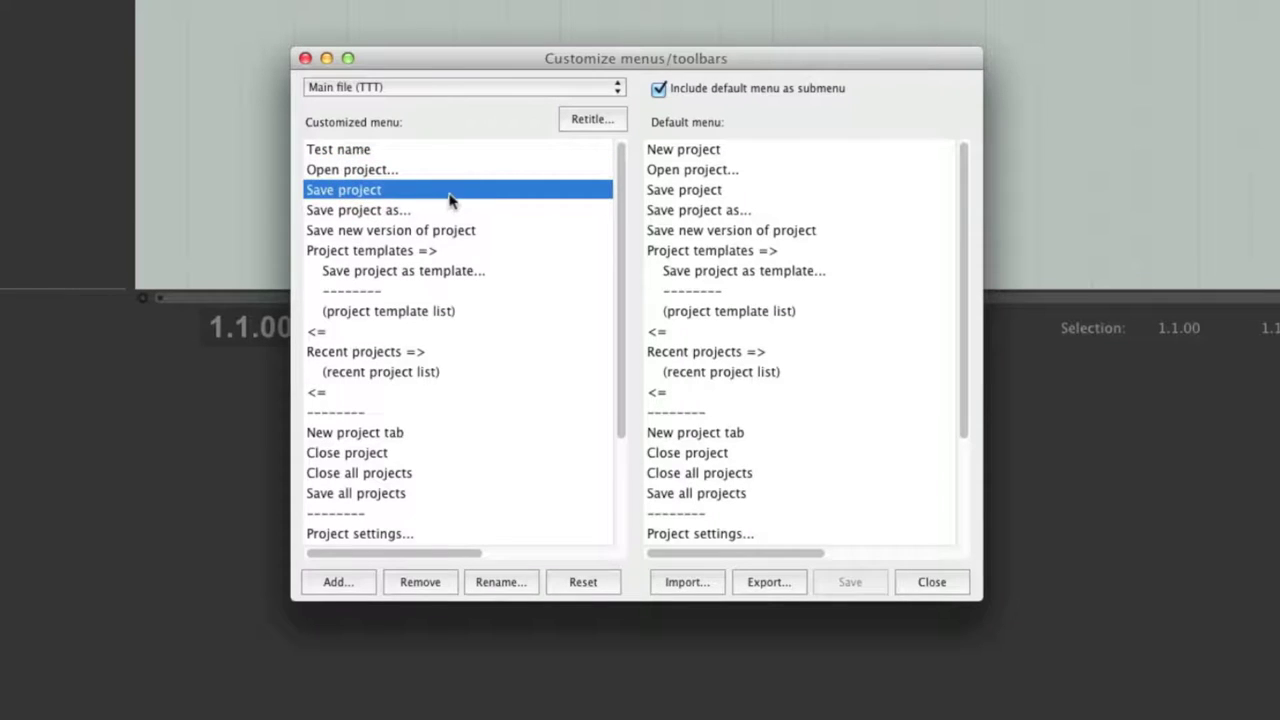
left_click(480, 193)
left_click(338, 583)
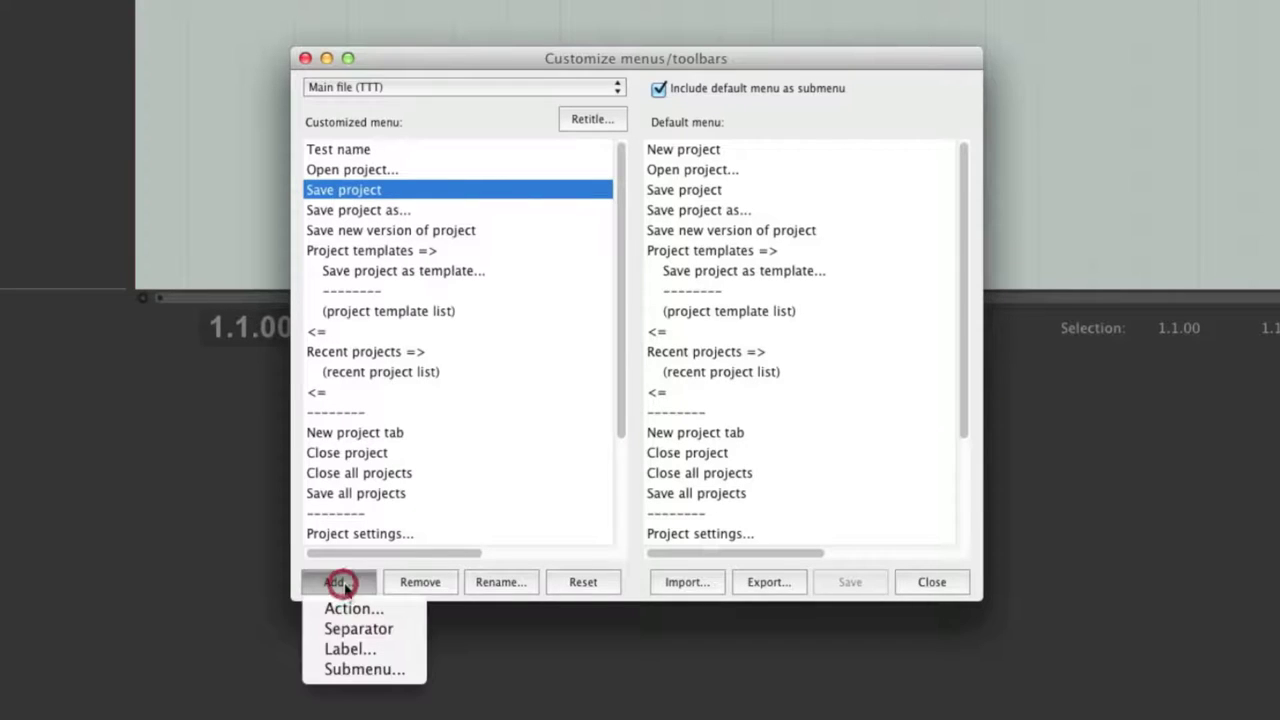
left_click(375, 629)
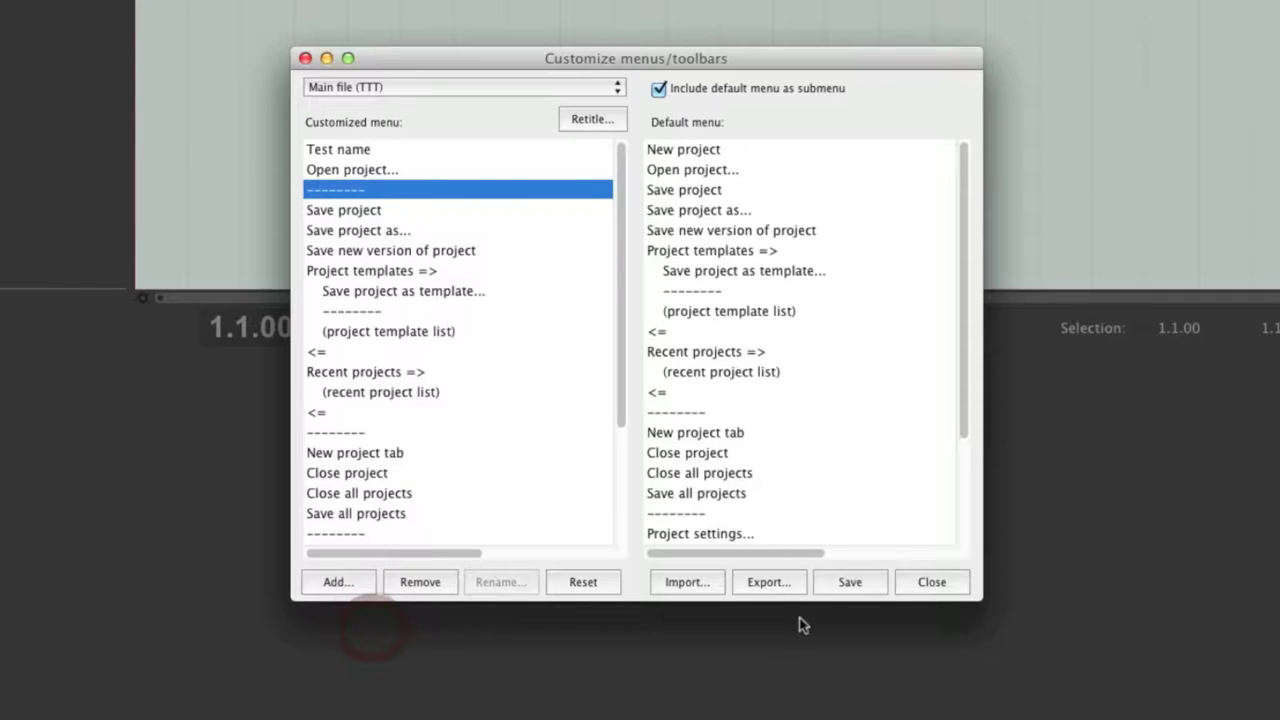
left_click(850, 583)
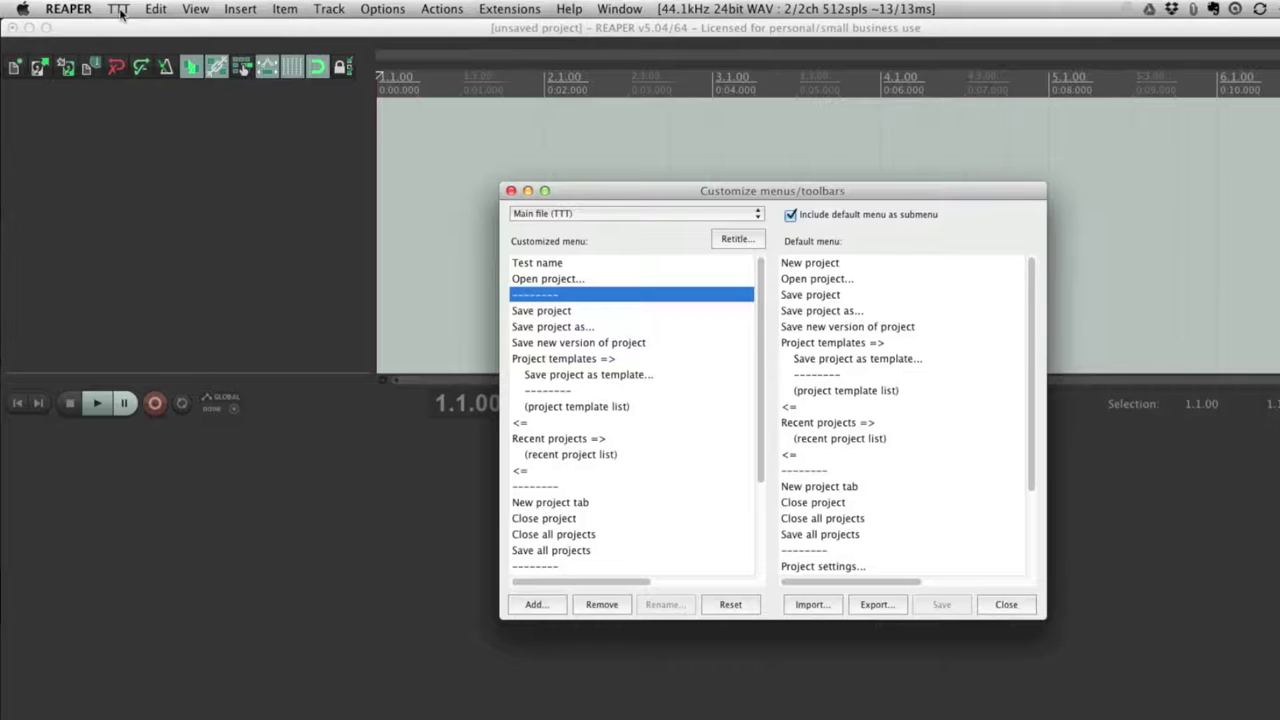
left_click(118, 12)
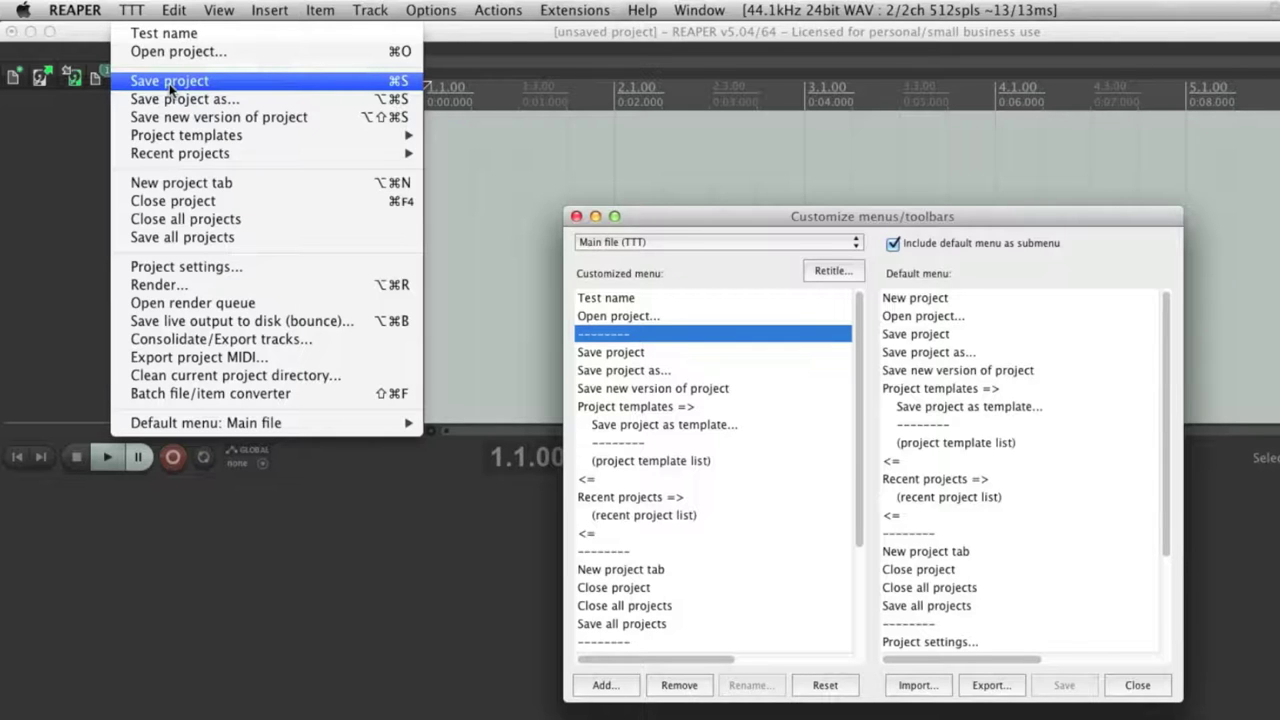
left_click(132, 10)
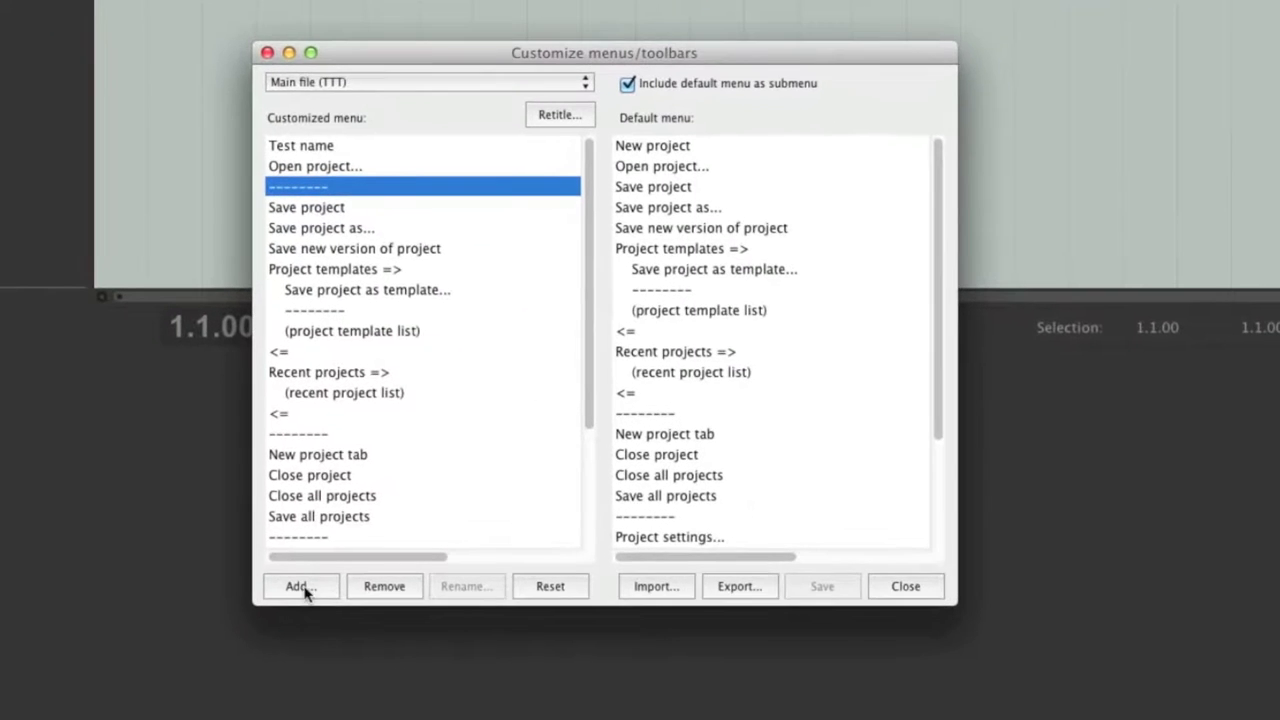
left_click(532, 663)
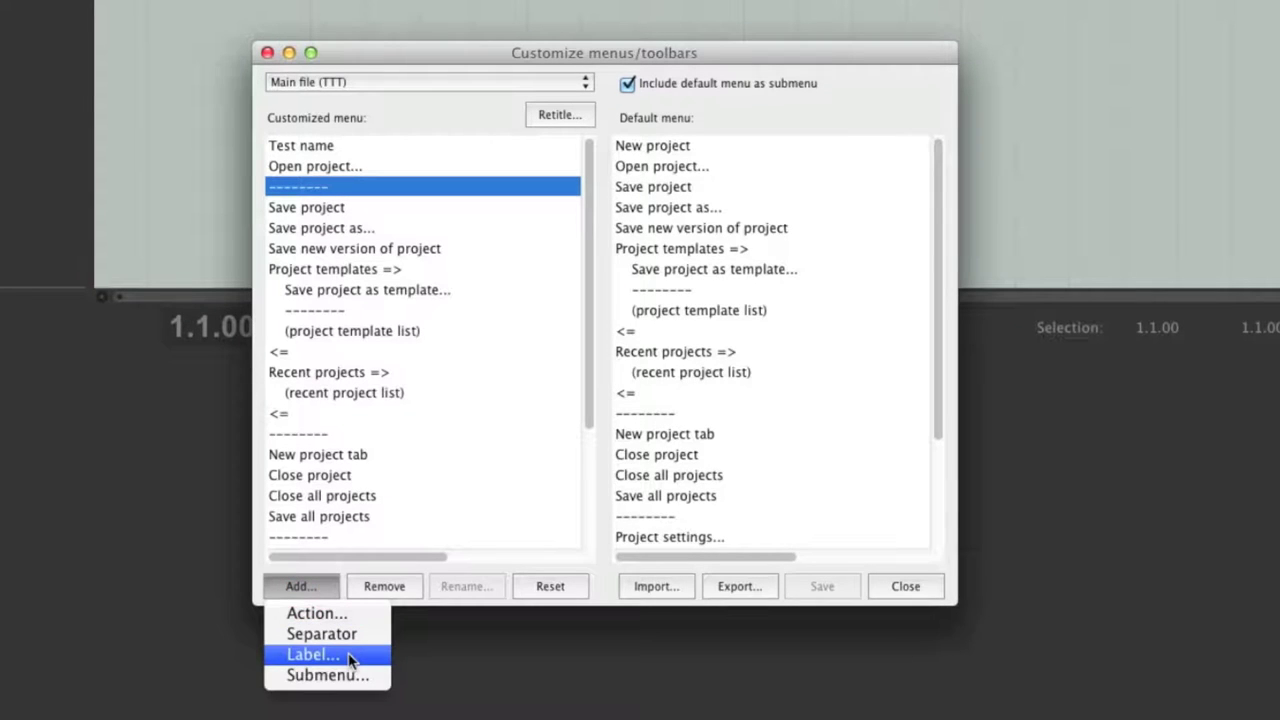
left_click(295, 588)
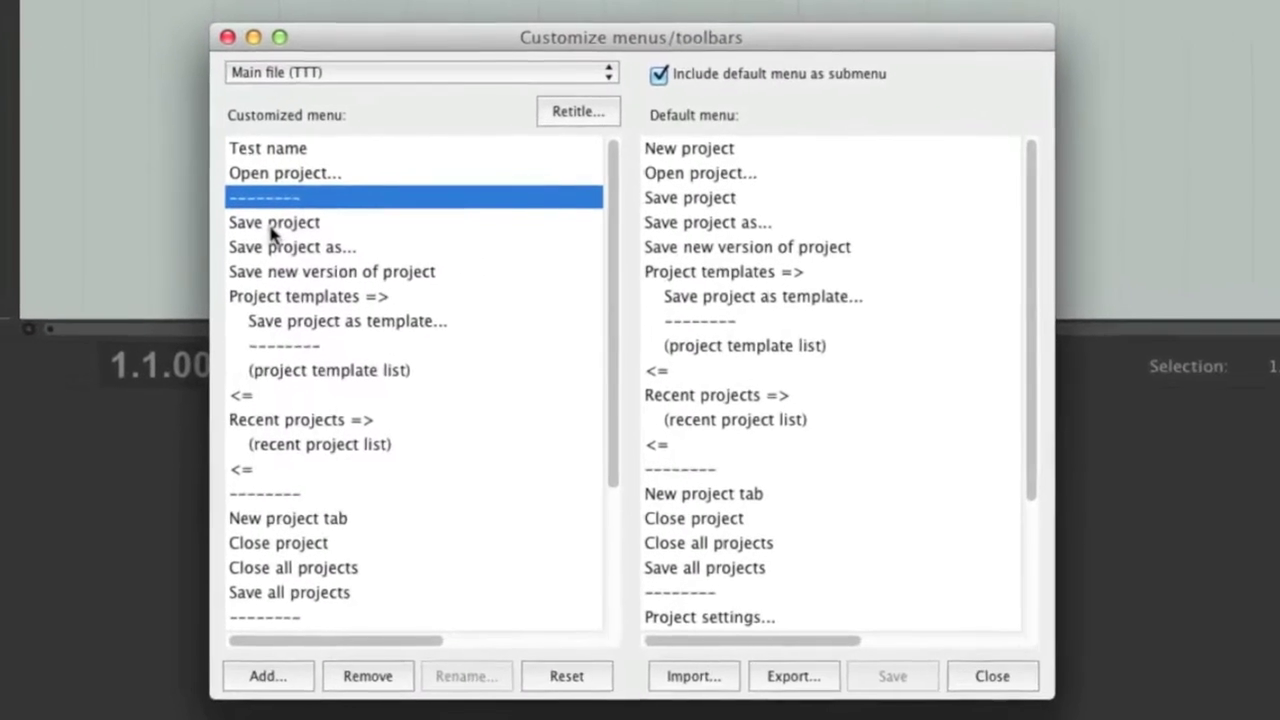
left_click(303, 209)
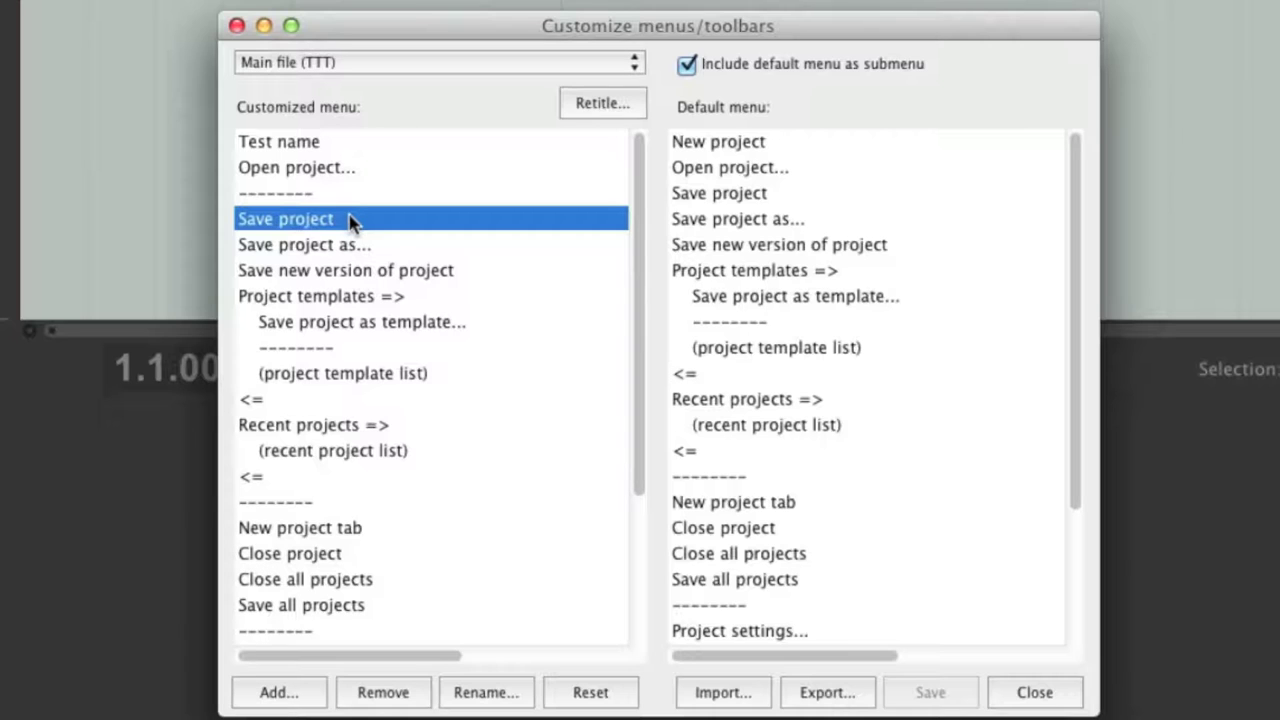
Add a label named "Test Label" above the separator that follows Open project in the customized menu, and save the change.
left_click(289, 196)
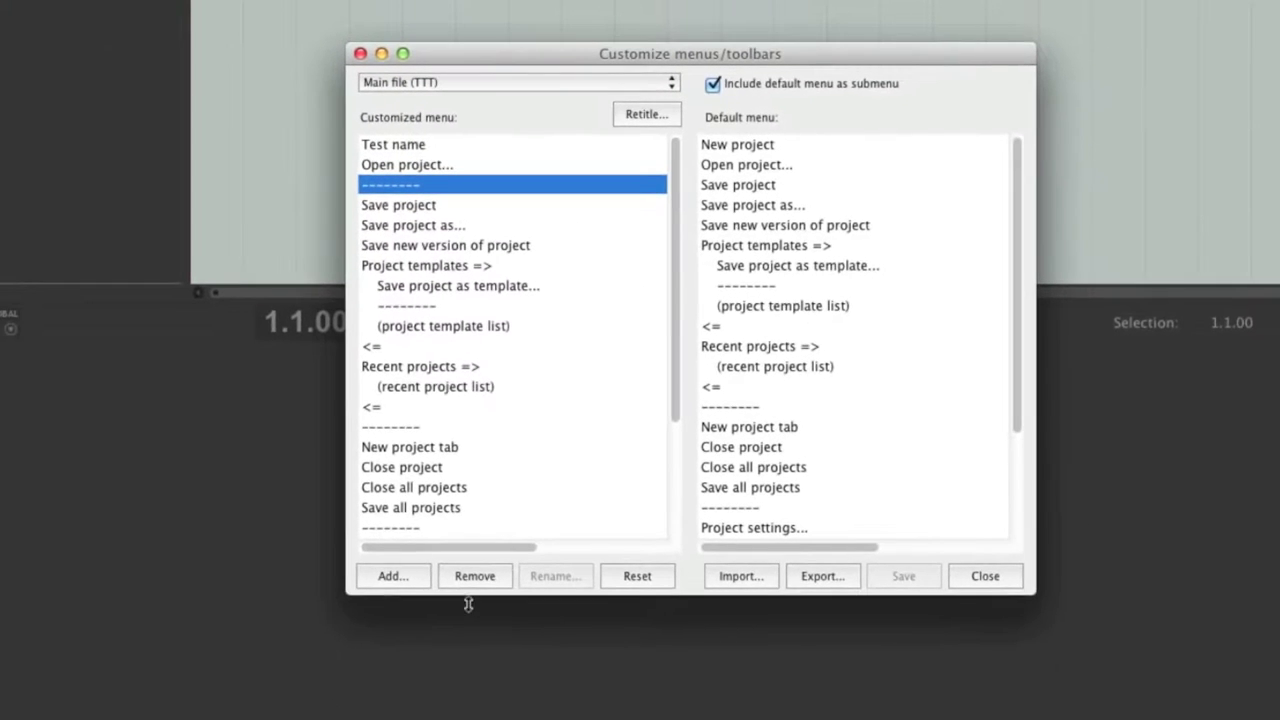
left_click(393, 578)
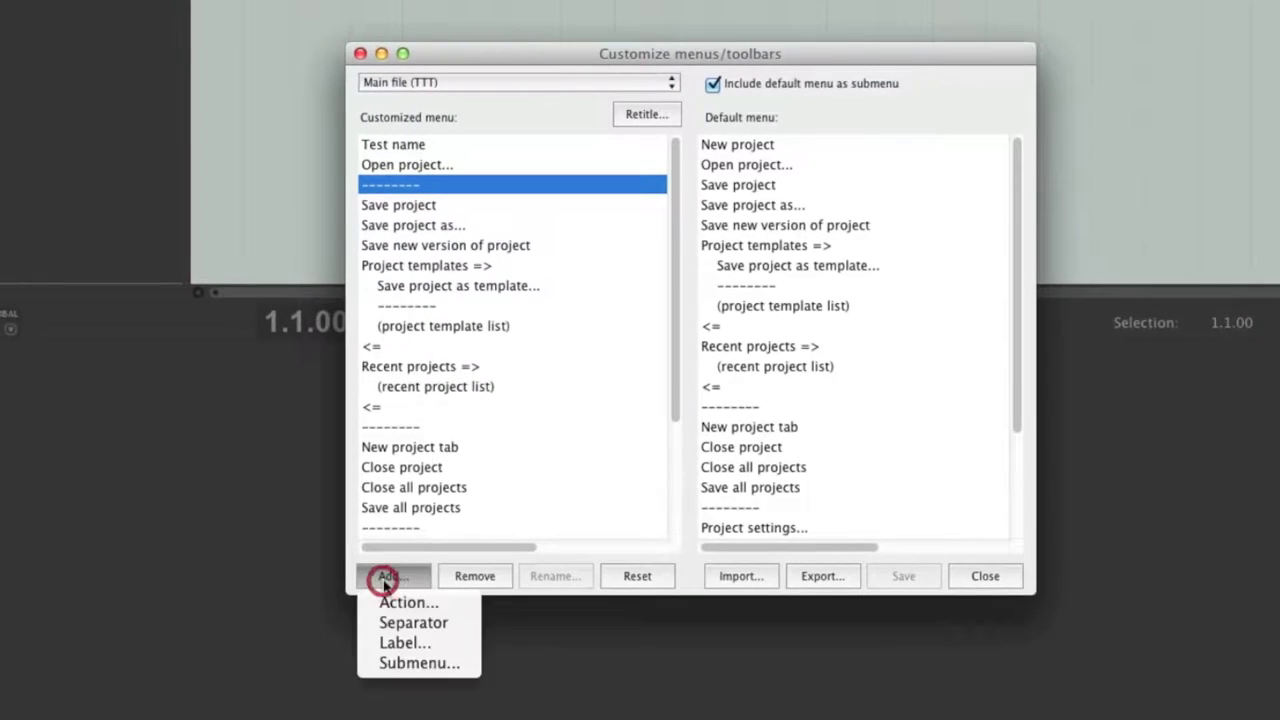
left_click(434, 644)
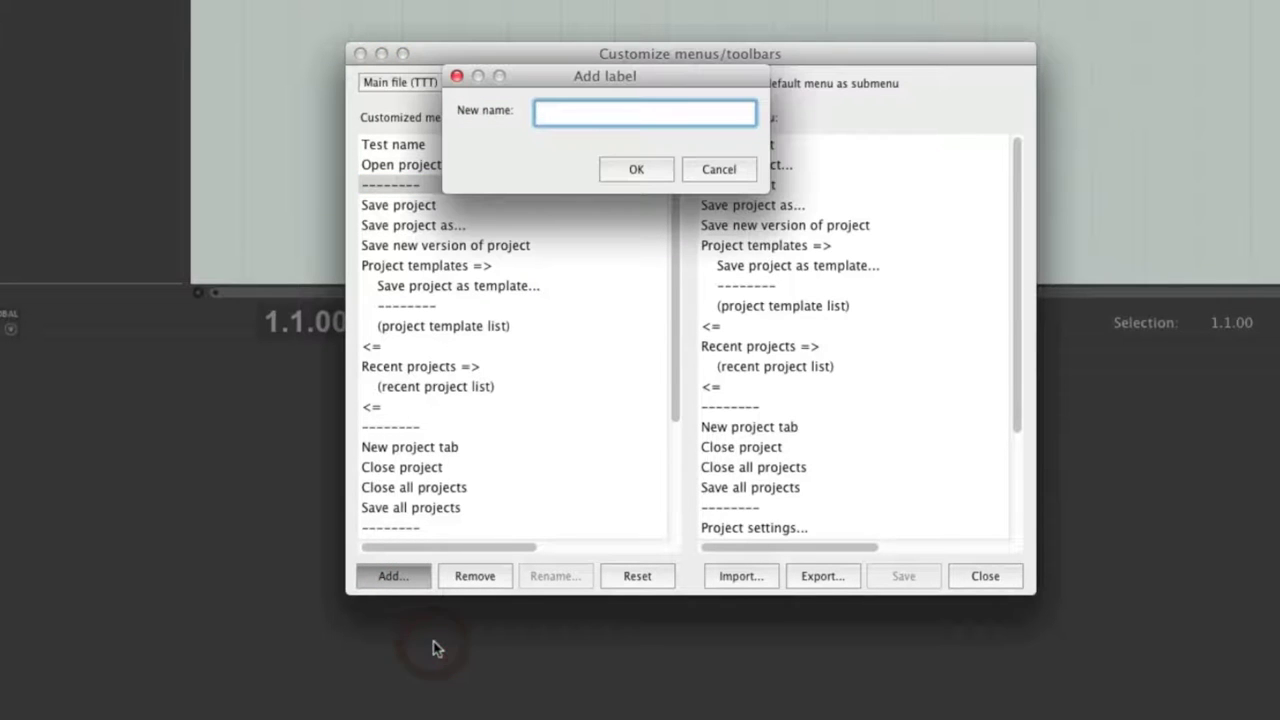
left_click(640, 114)
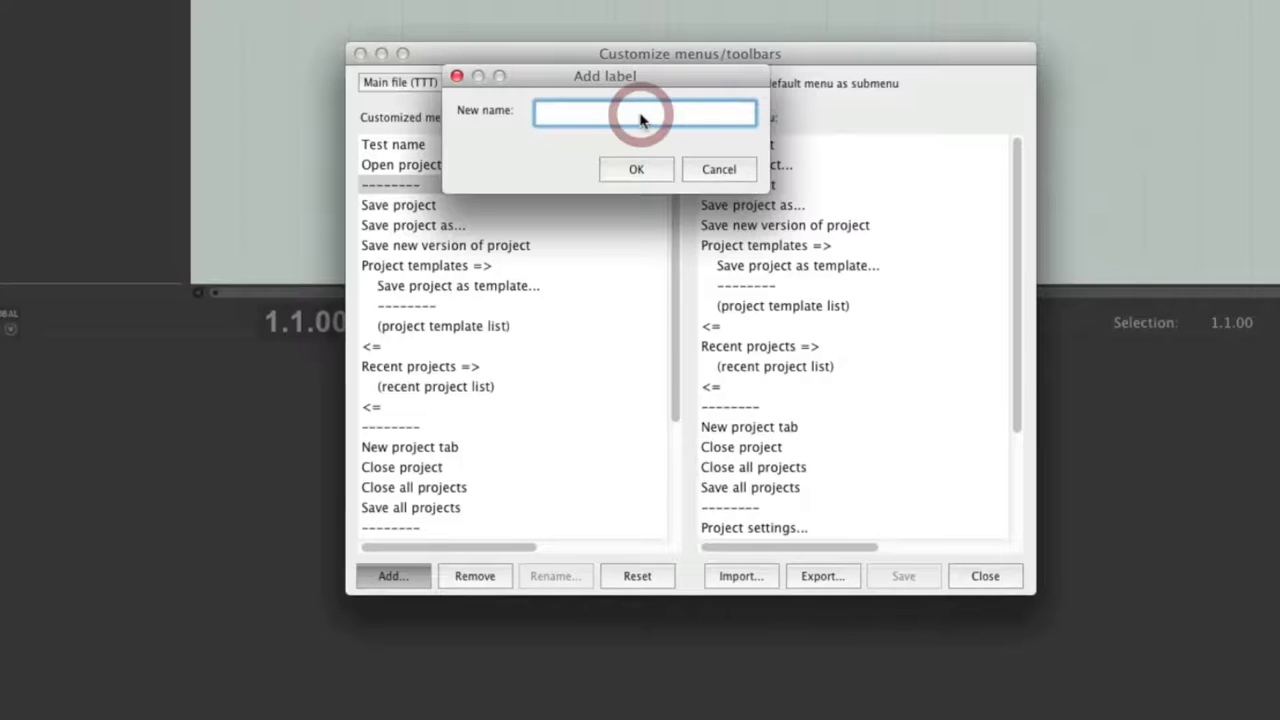
type("Test ")
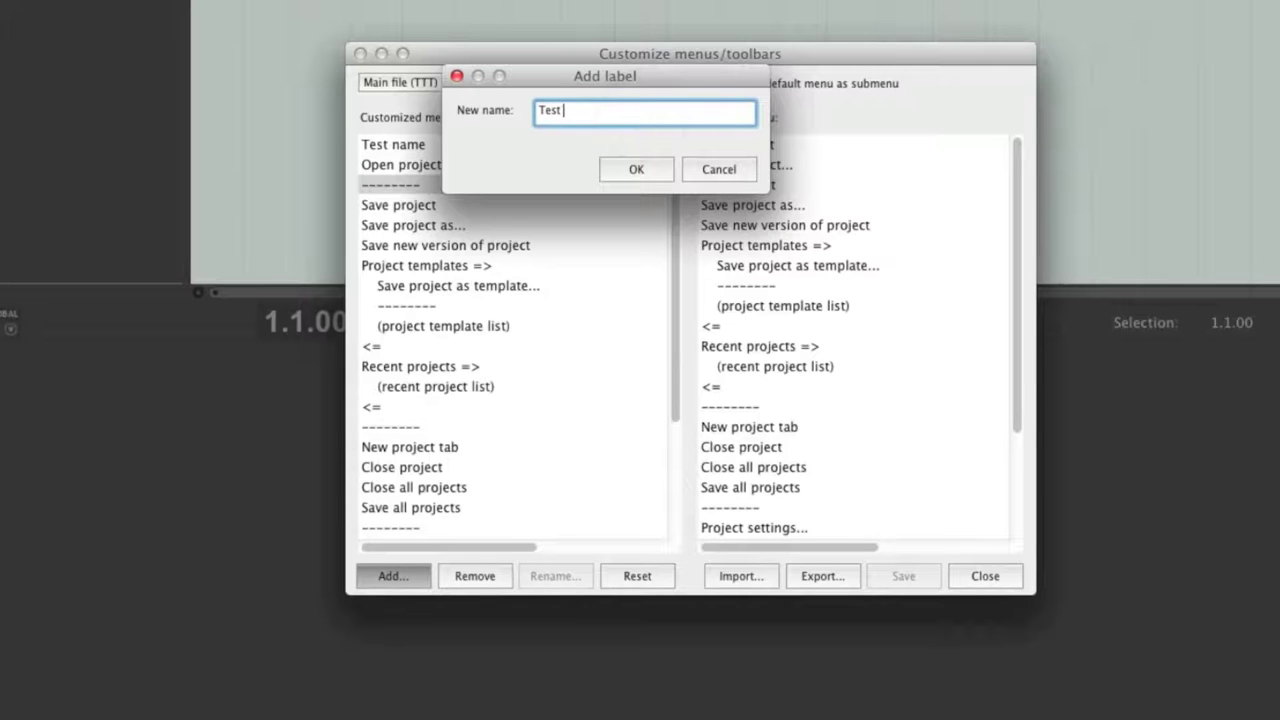
type("Label")
left_click(637, 172)
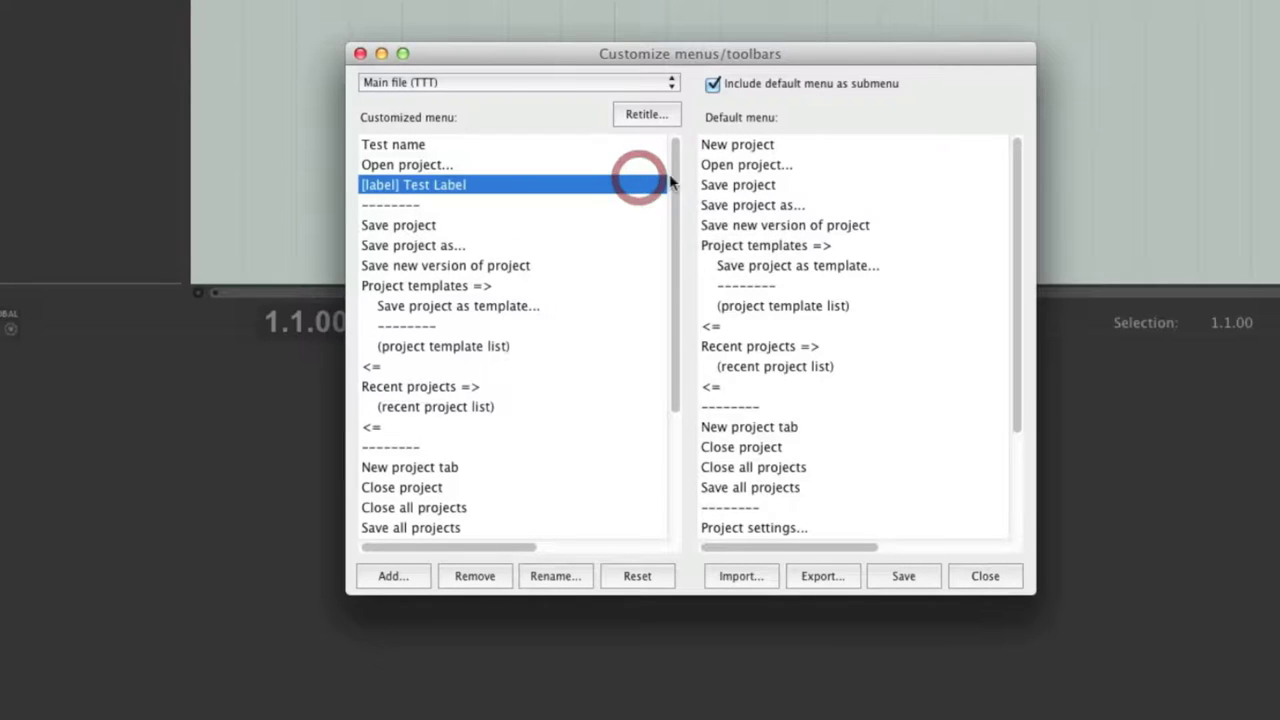
left_click(903, 580)
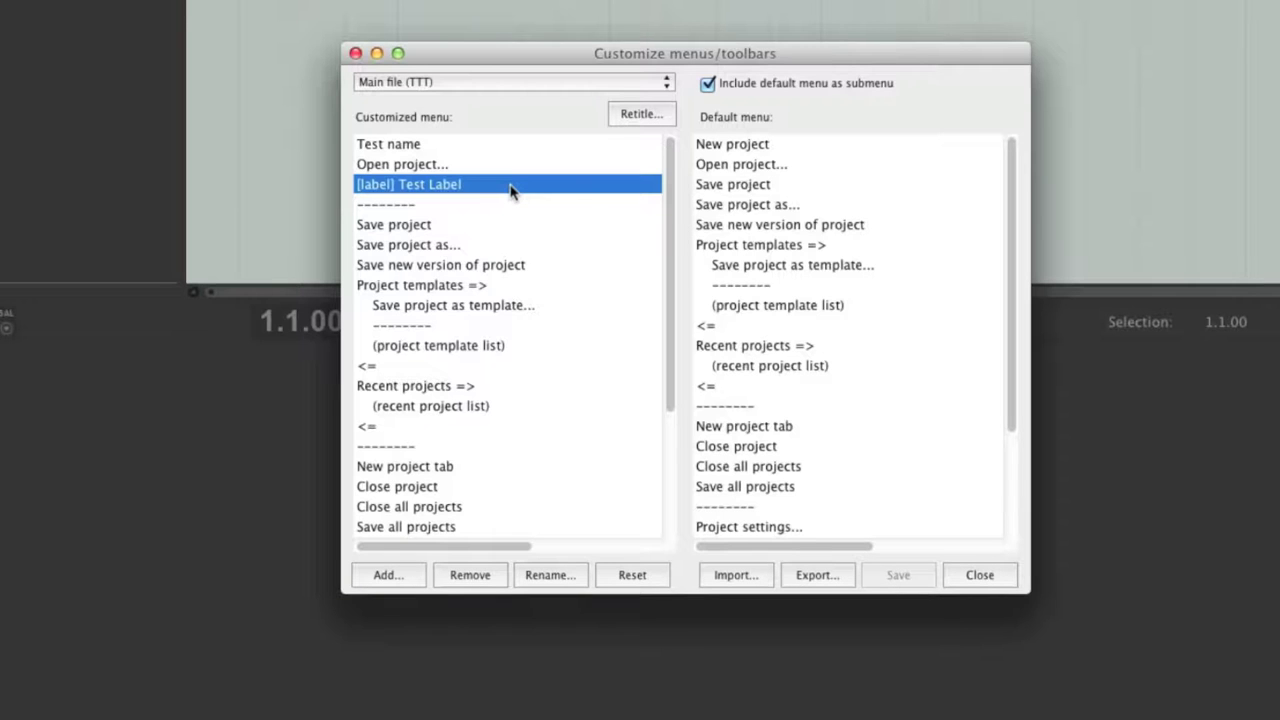
Move the Test Label entry below the separator, just above Save project, save it, and check the TTT menu.
left_click_drag(510, 191, 510, 207)
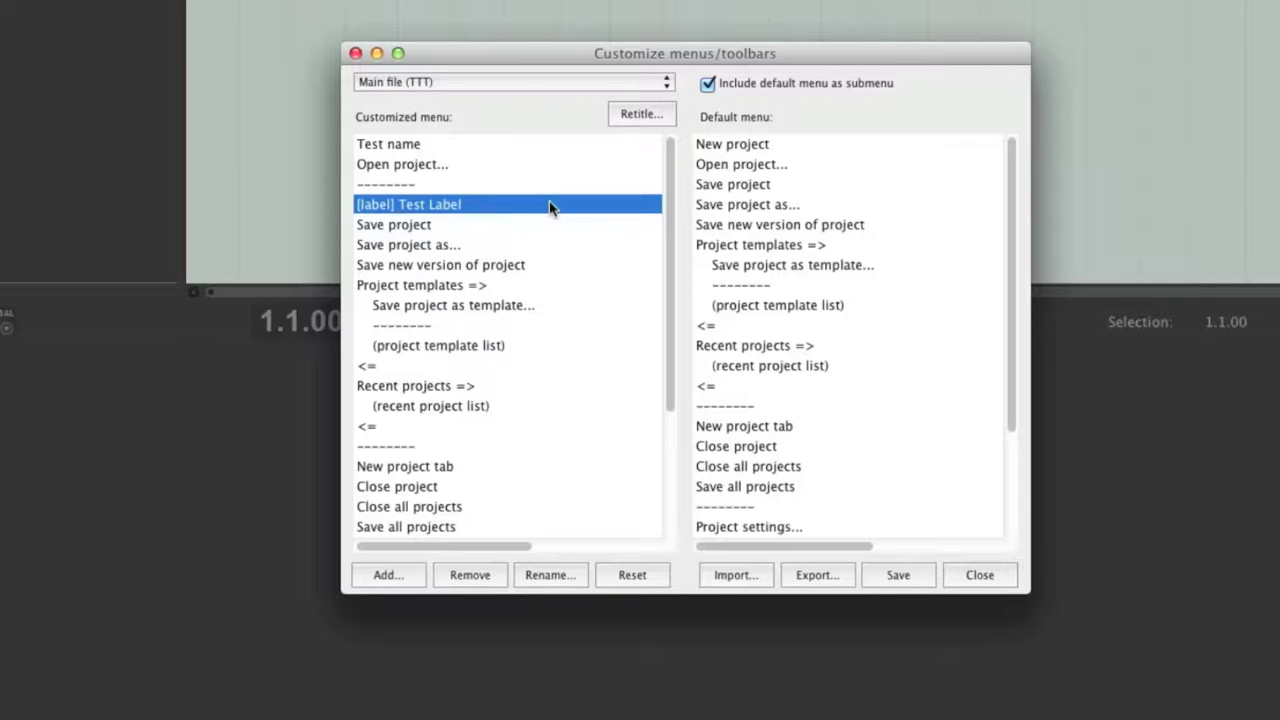
left_click(890, 578)
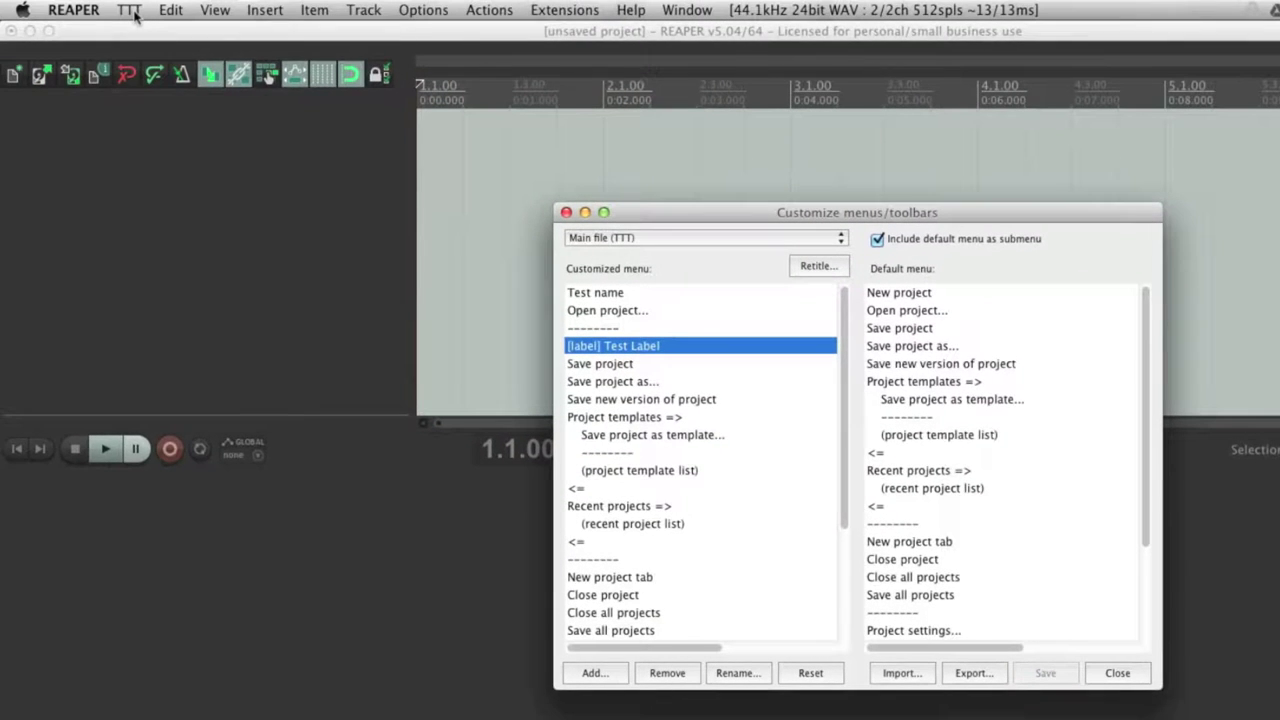
left_click(132, 12)
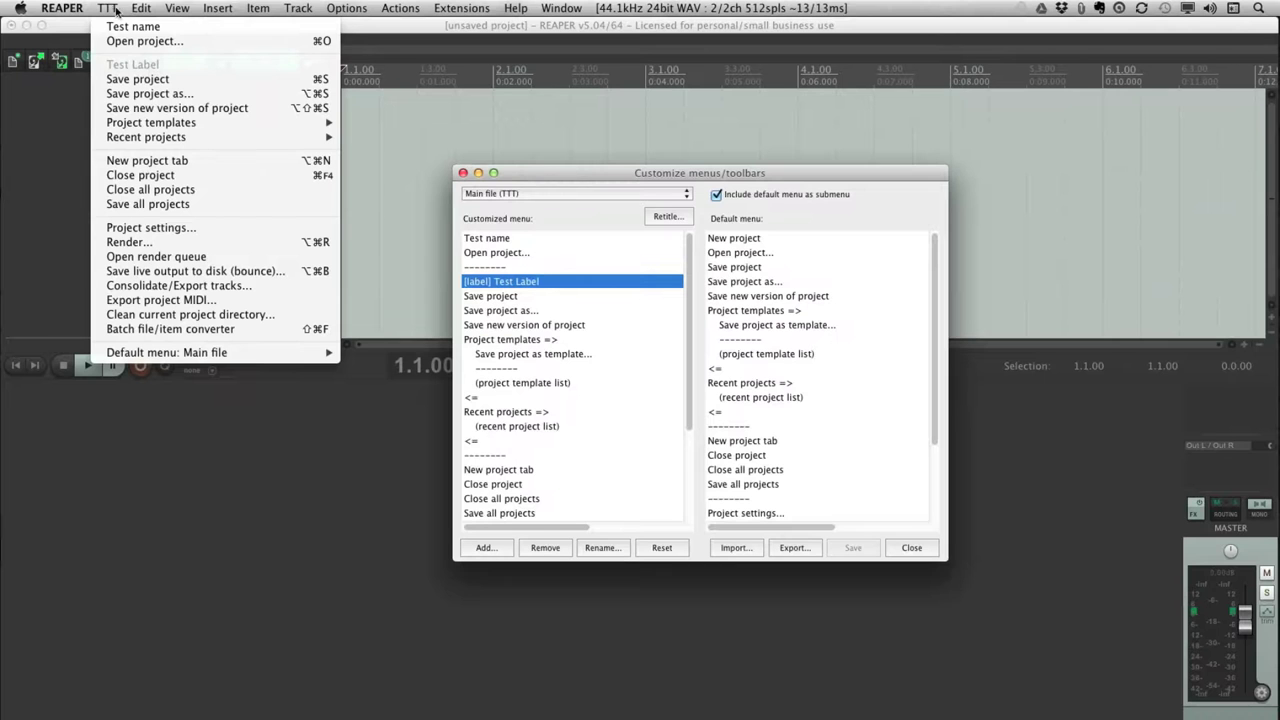
left_click(116, 10)
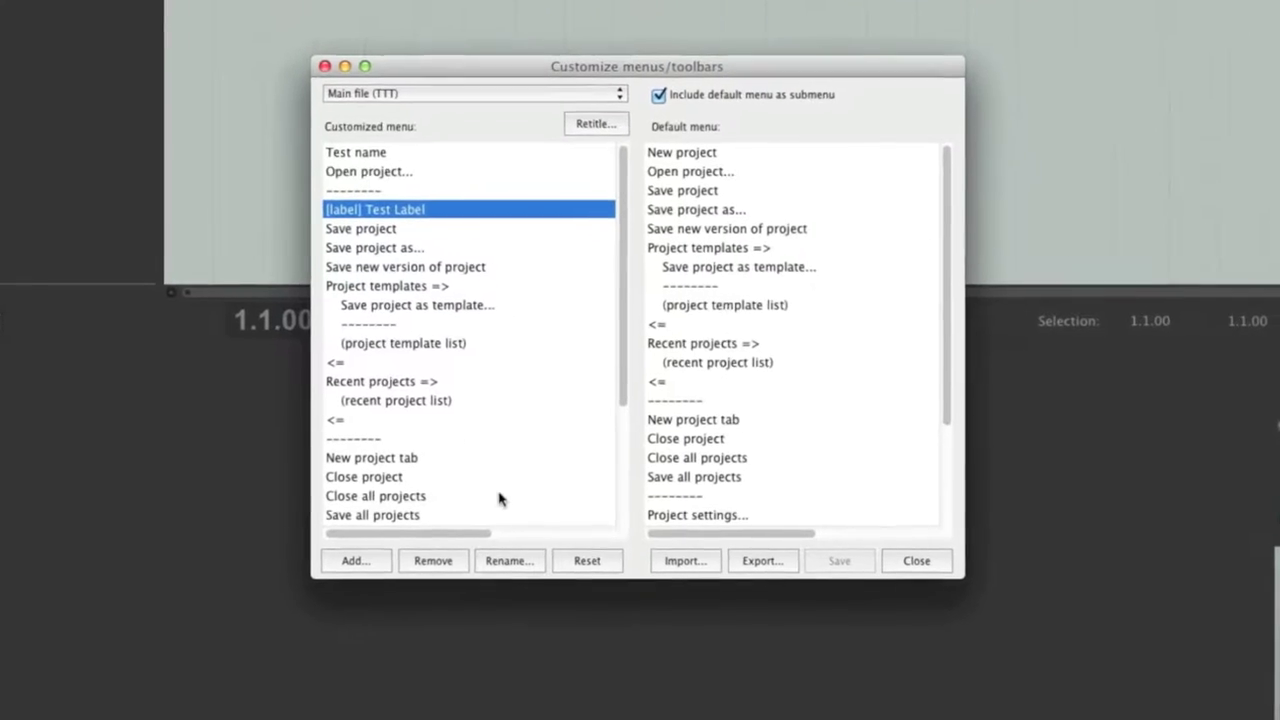
Add a submenu named "Test Sub" between Open project and the separator in the customized menu.
left_click(350, 562)
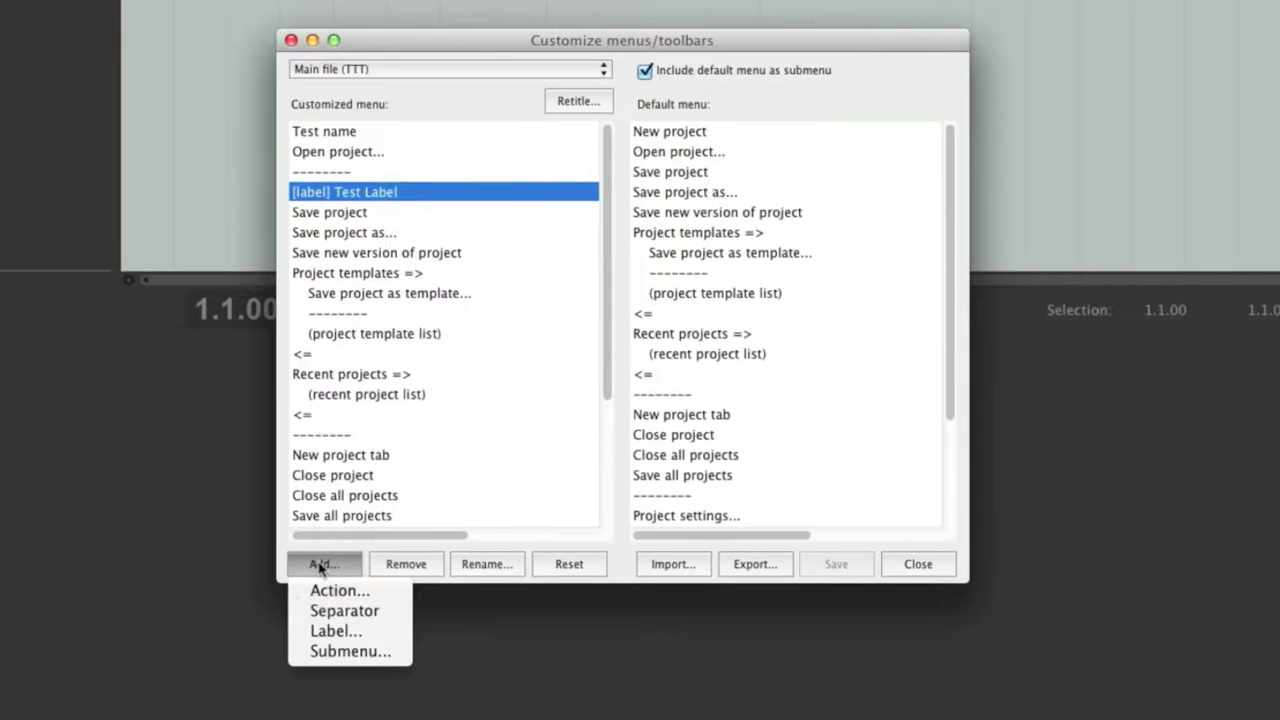
left_click(320, 565)
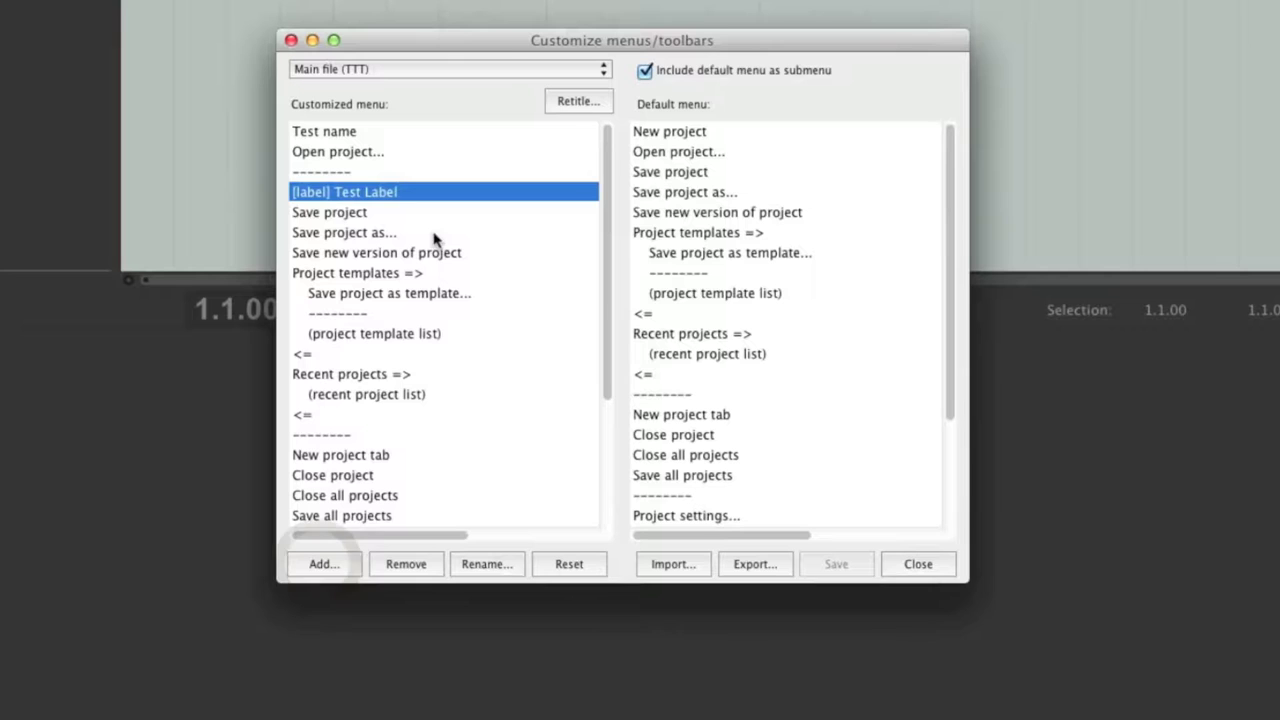
left_click(333, 173)
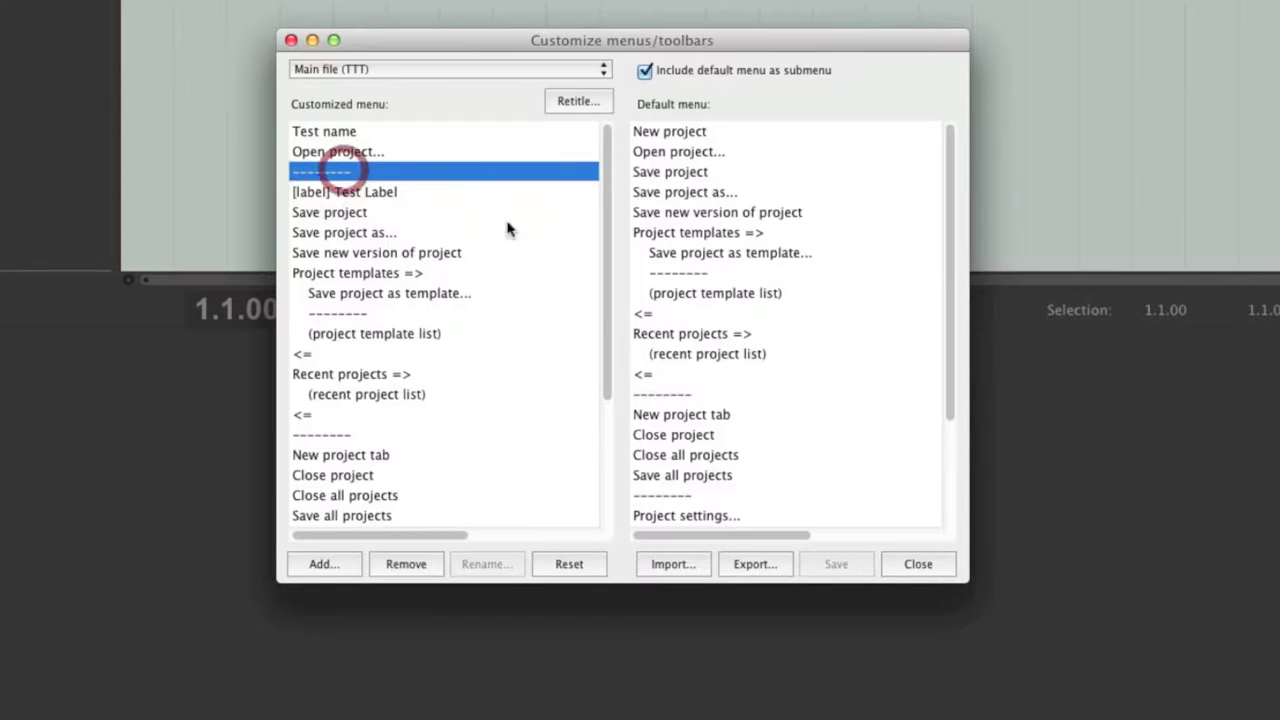
left_click(315, 566)
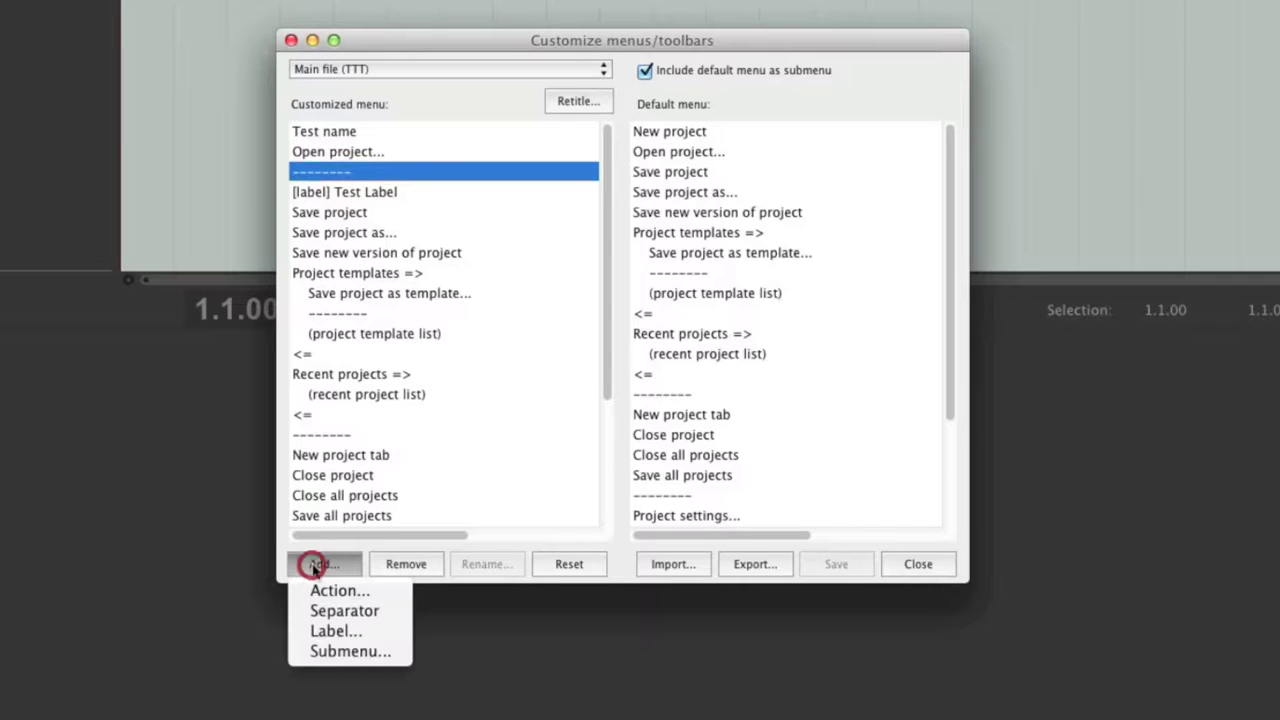
left_click(372, 655)
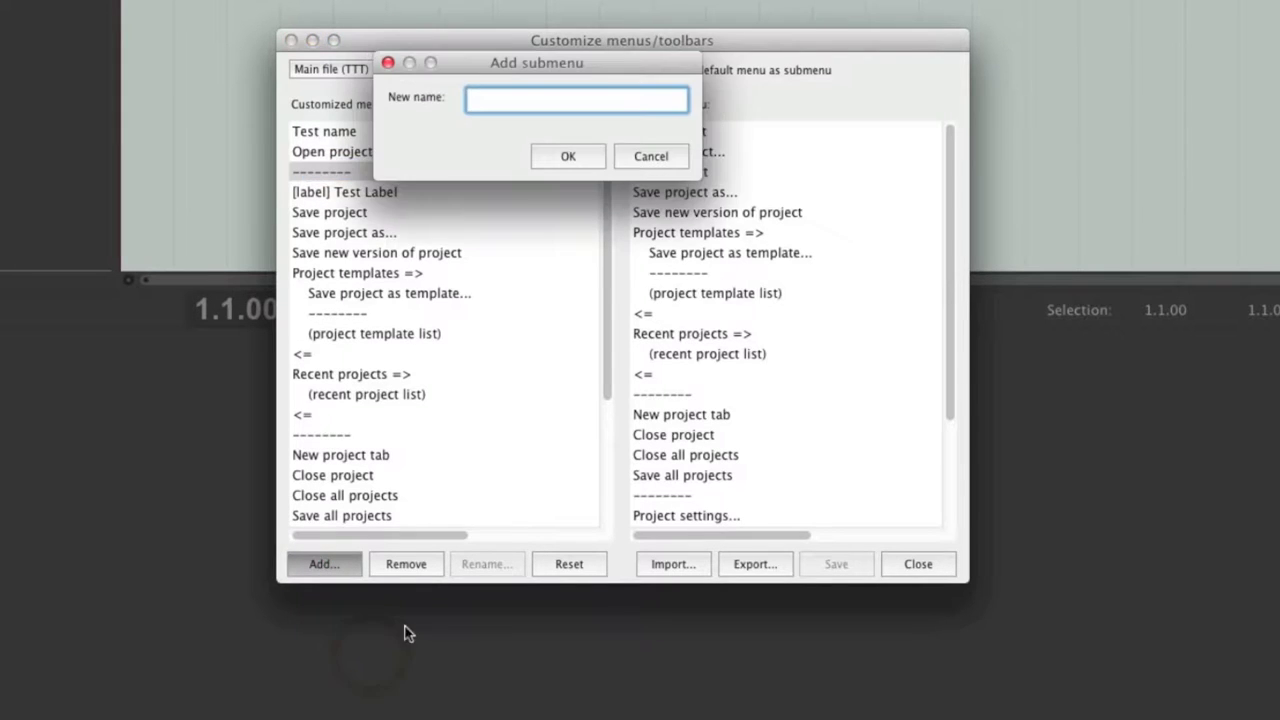
type("Test Sub")
left_click(566, 157)
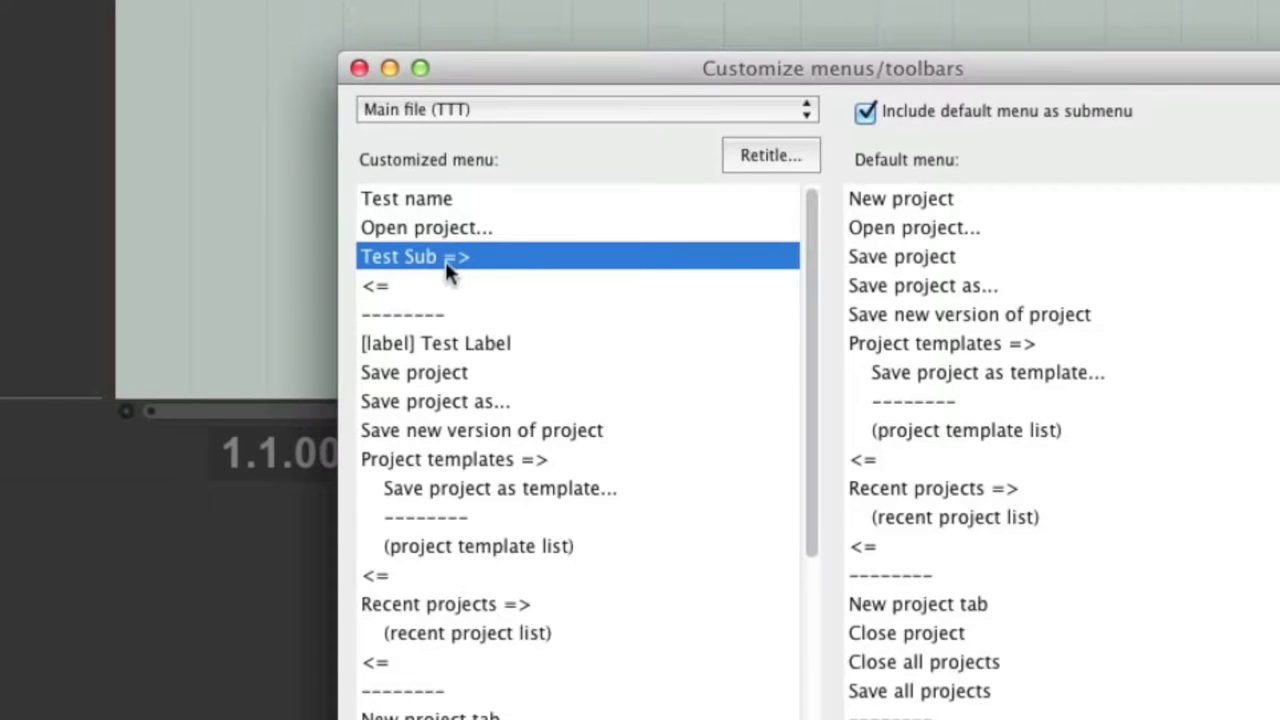
Add the action for deleting notes of less than 1/256 note inside the Test Sub submenu, ahead of its closing marker.
left_click(375, 288)
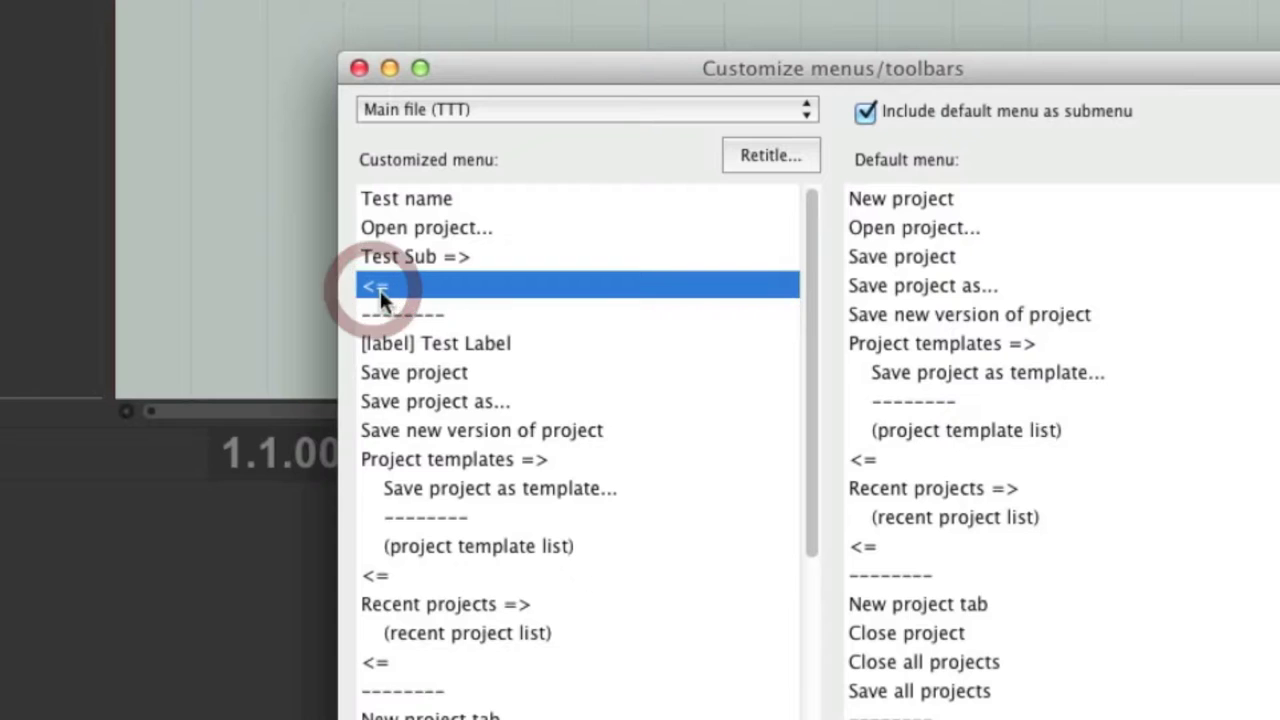
left_click(375, 287)
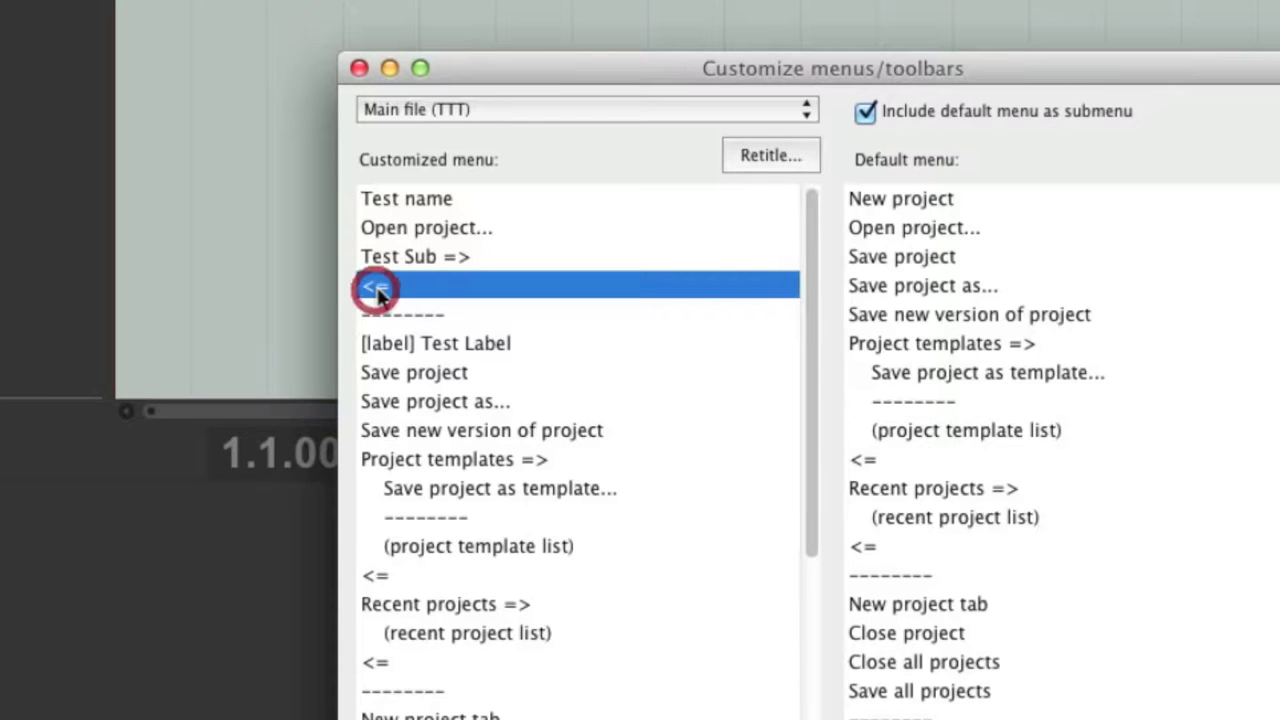
left_click(375, 287)
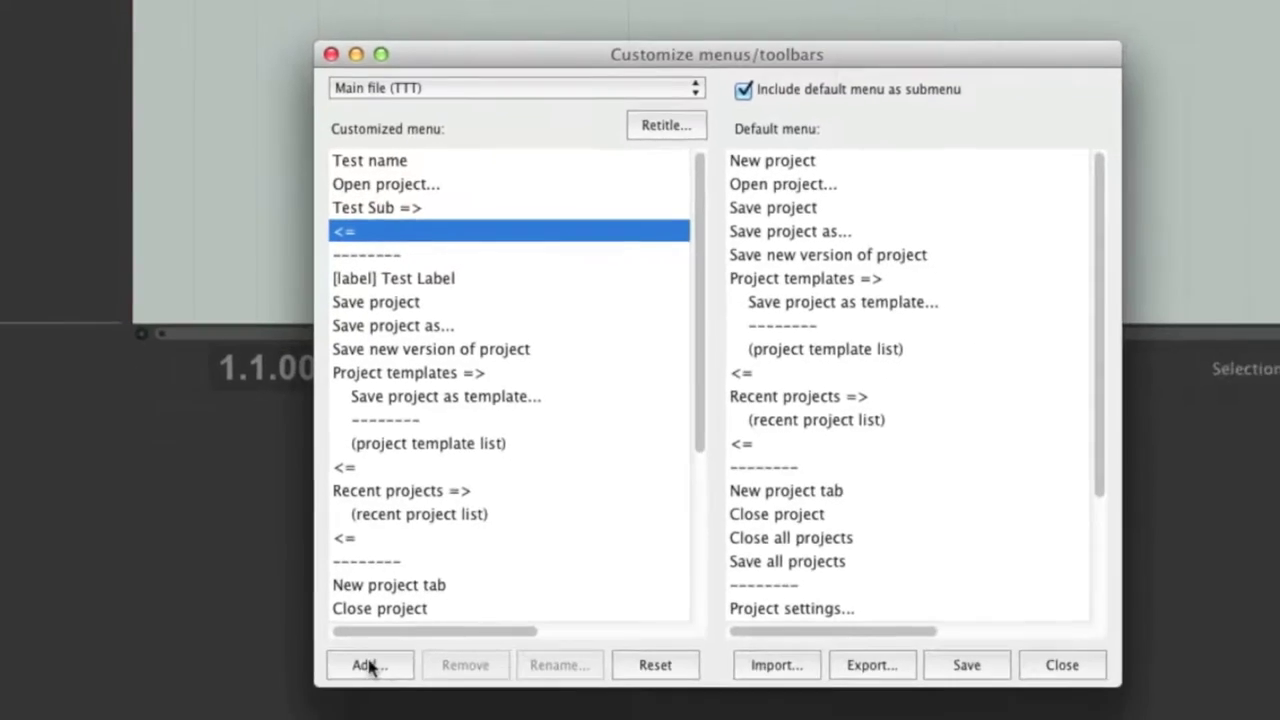
left_click(363, 663)
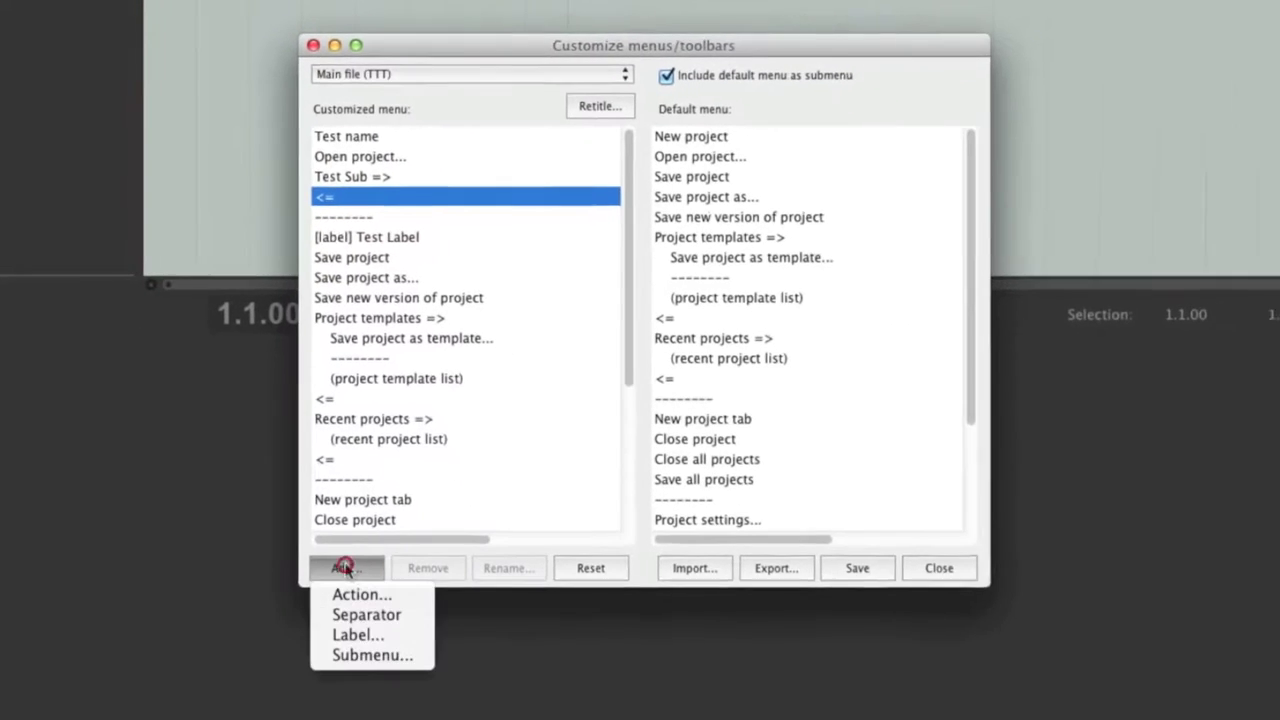
left_click(518, 600)
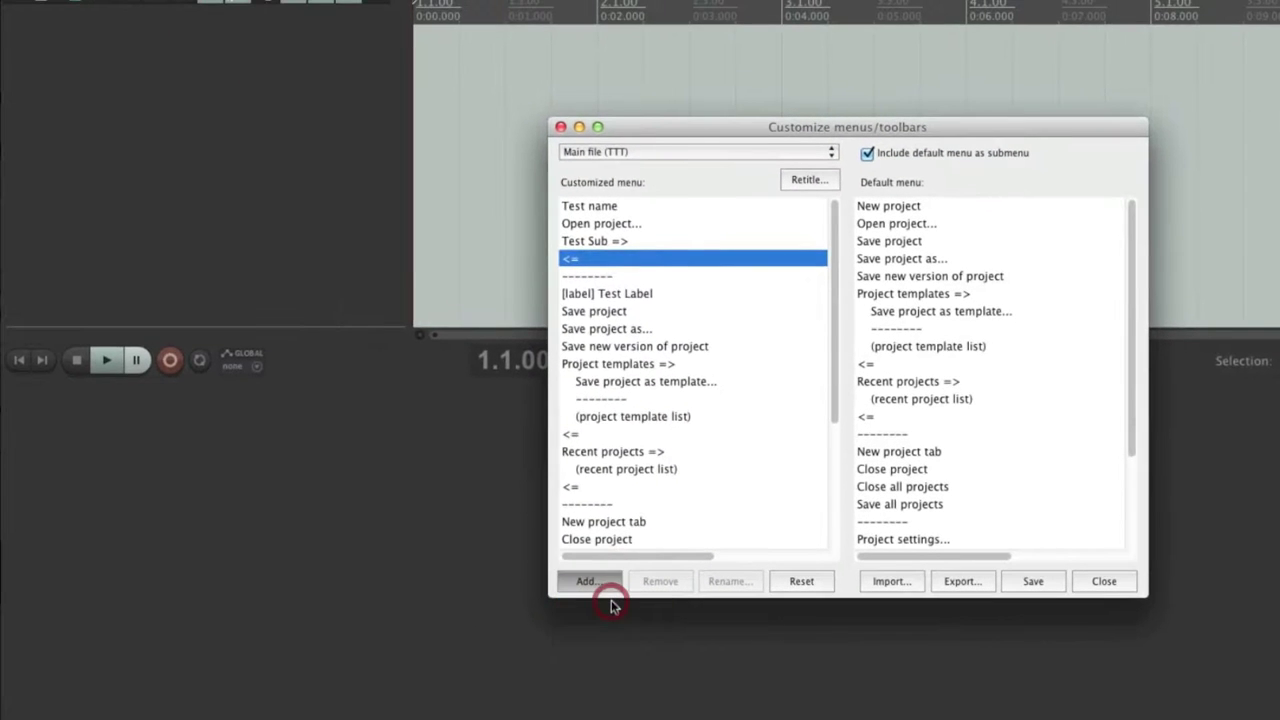
scroll(400, 205, "down", 20)
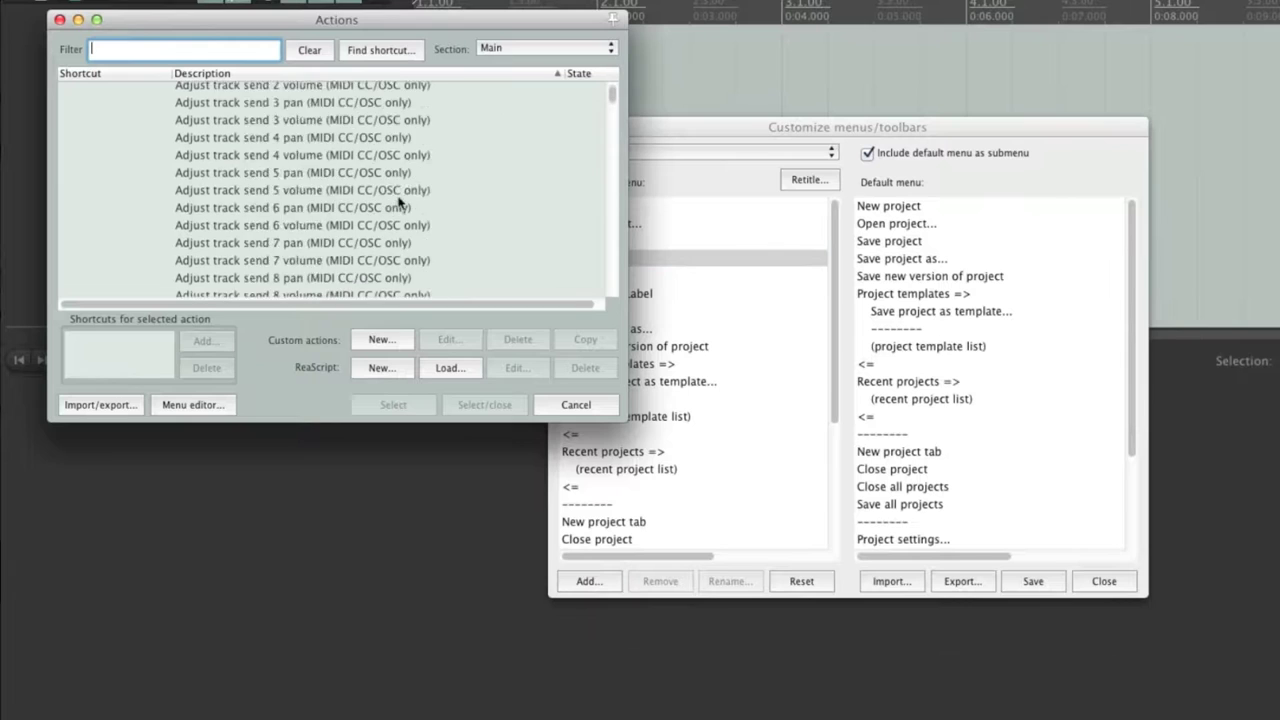
left_click(372, 214)
left_click(393, 404)
Add the actions "Envelope: Toggle show all envelopes for tracks" and "File: Save new version of project" to Test Sub, and close the action list.
scroll(421, 244, "down", 4)
scroll(421, 244, "down", 5)
left_click(345, 222)
left_click(390, 405)
scroll(402, 253, "down", 5)
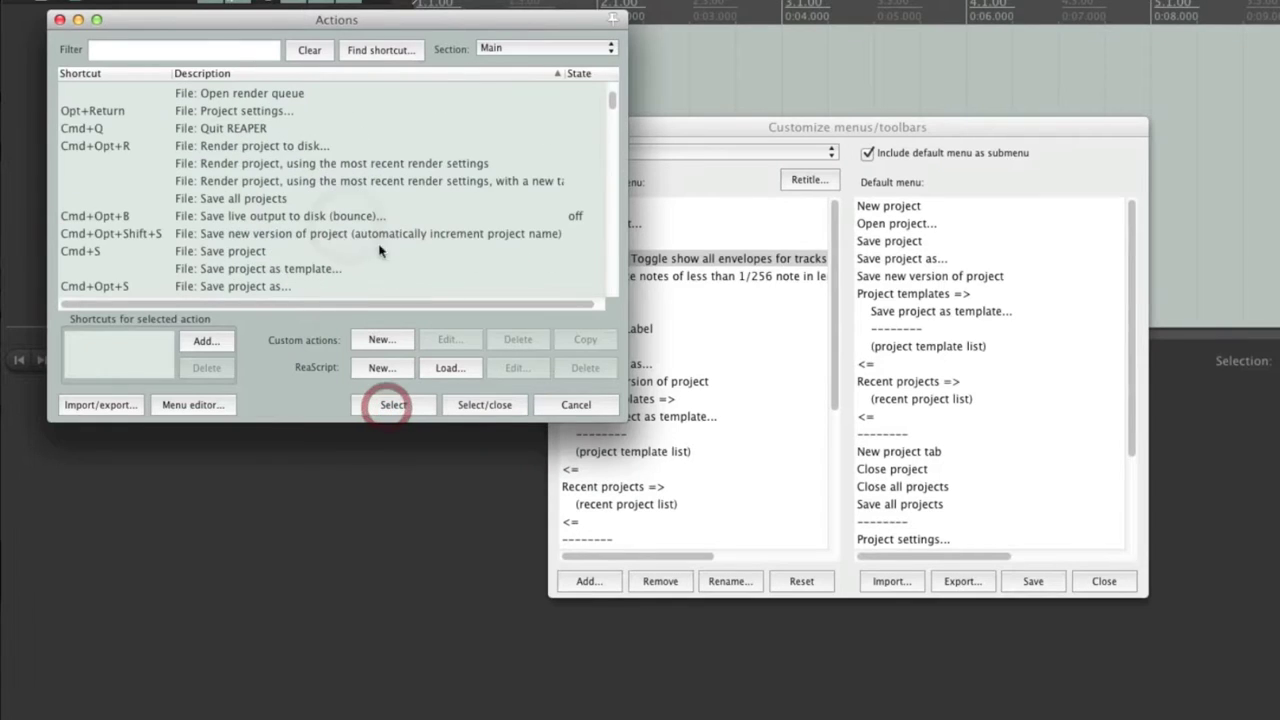
left_click(330, 233)
left_click(480, 406)
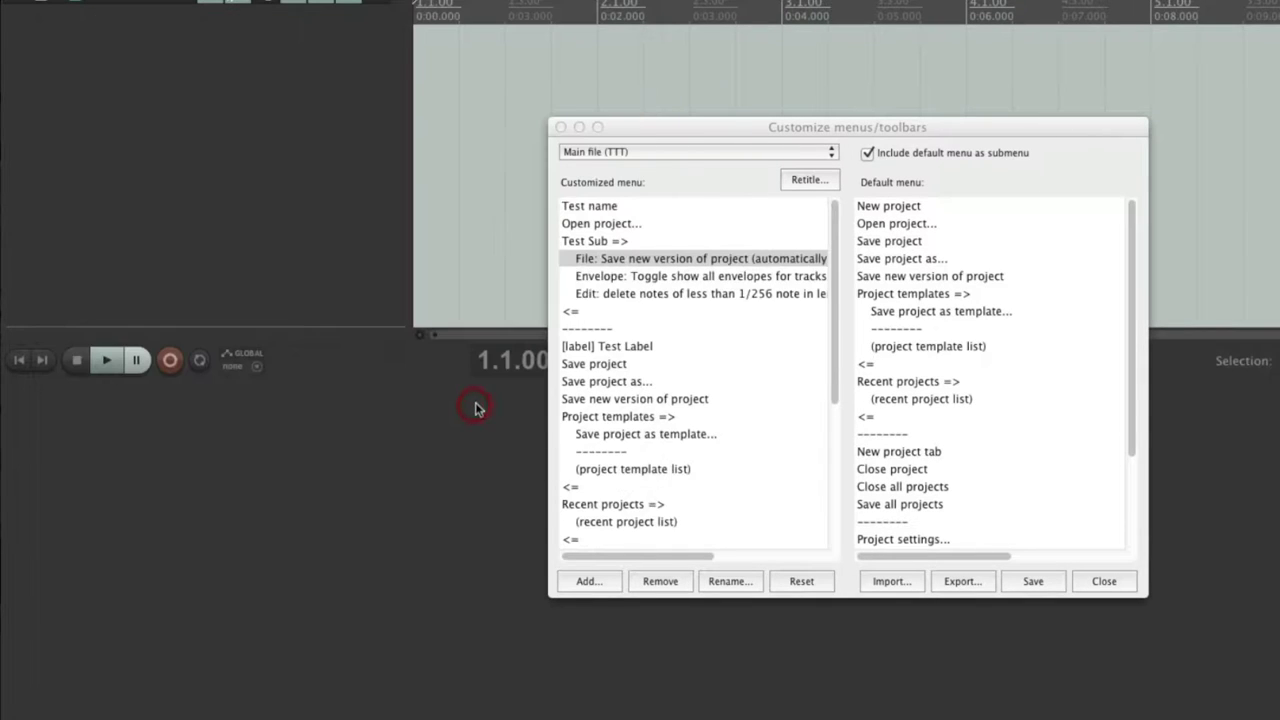
Save the customized menu and check the Test Sub submenu in the TTT menu.
left_click(1034, 584)
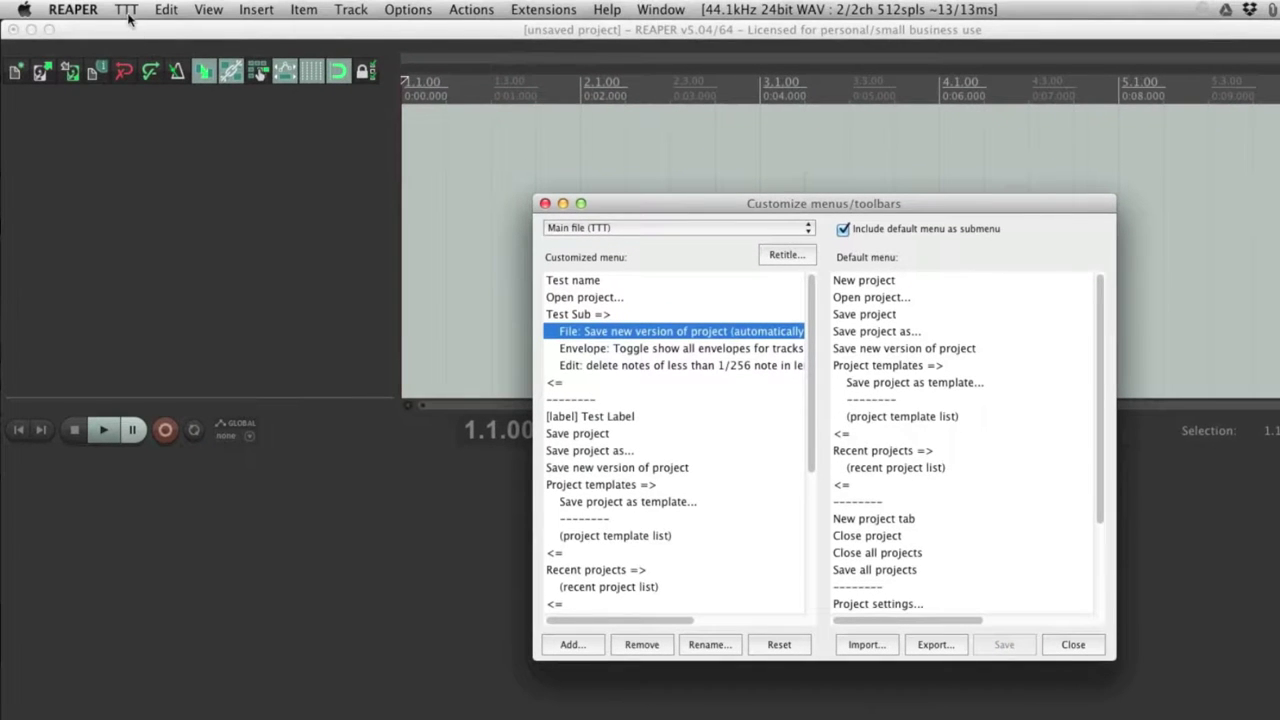
left_click(127, 12)
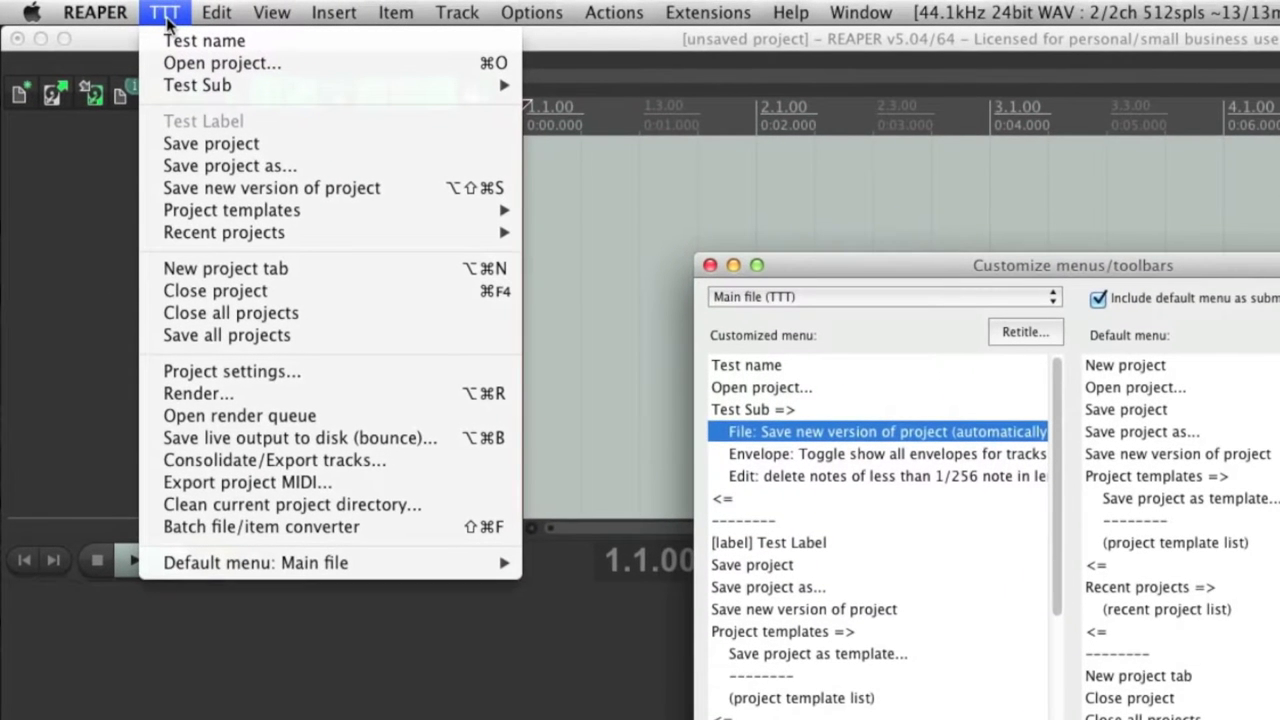
mouse_move(174, 87)
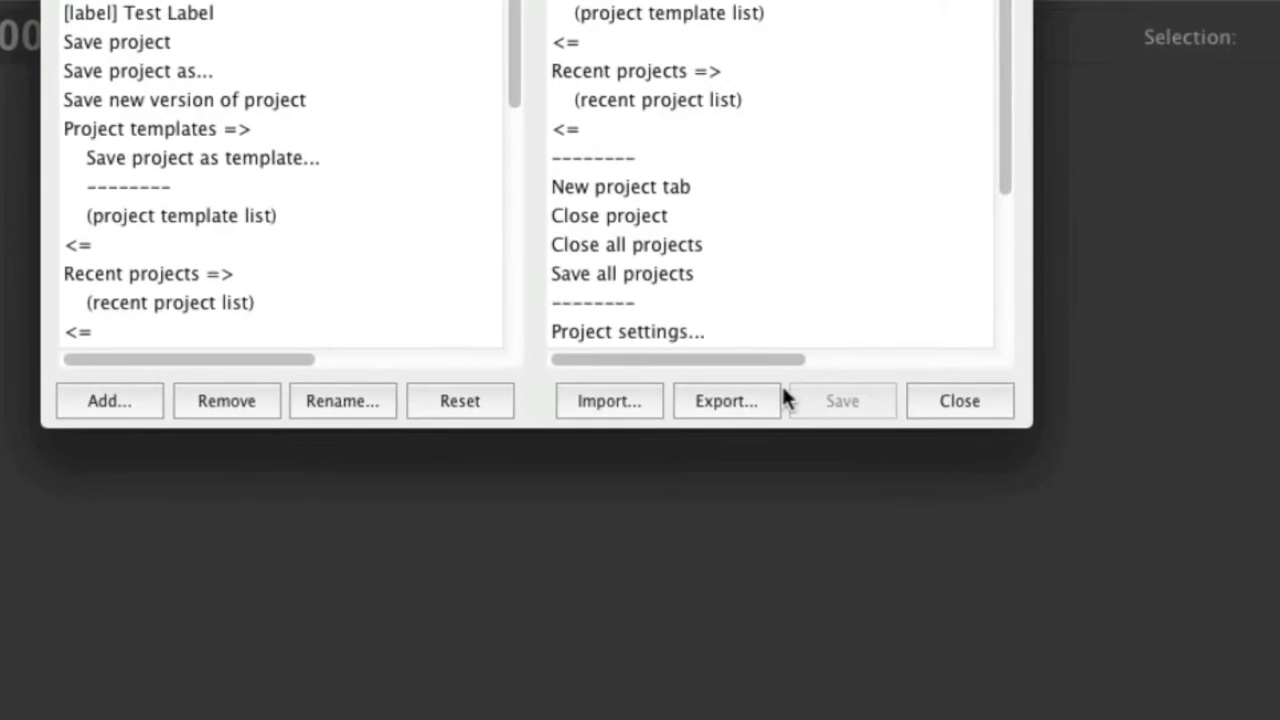
Export all menus and toolbars as a menu set file named TestMenuSets in REAPER's MenuSets folder.
left_click(727, 401)
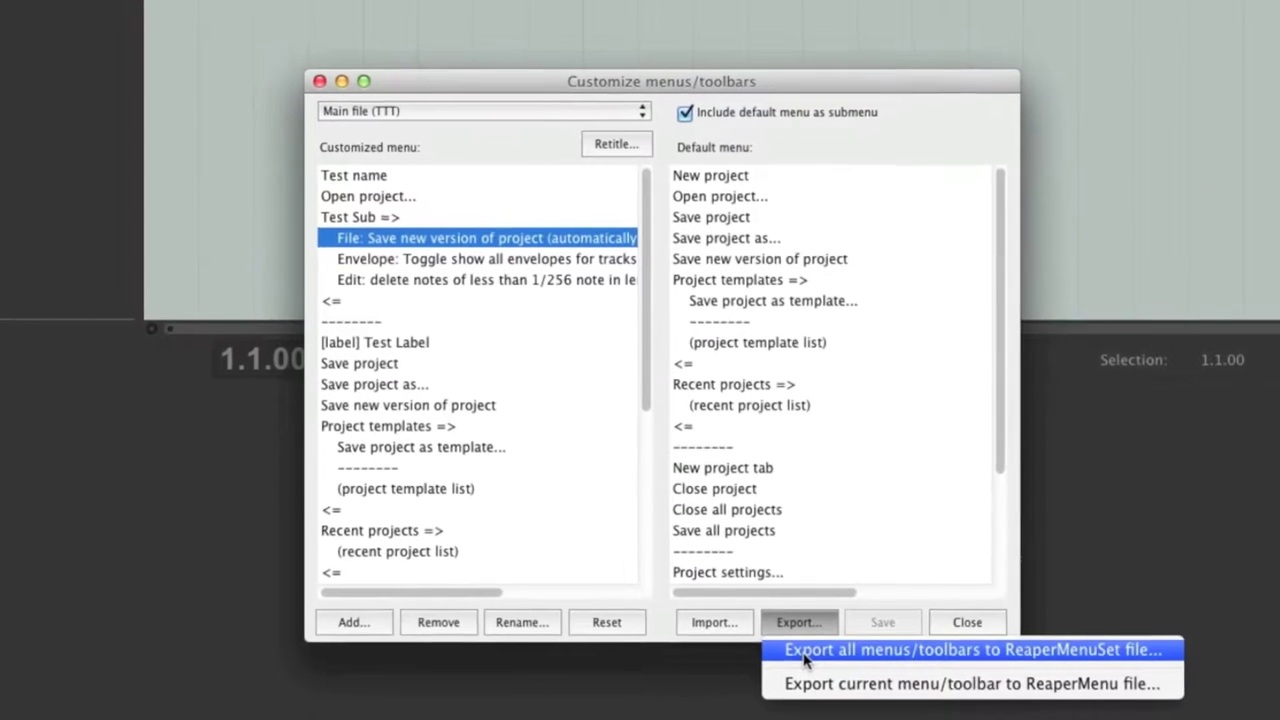
left_click(801, 664)
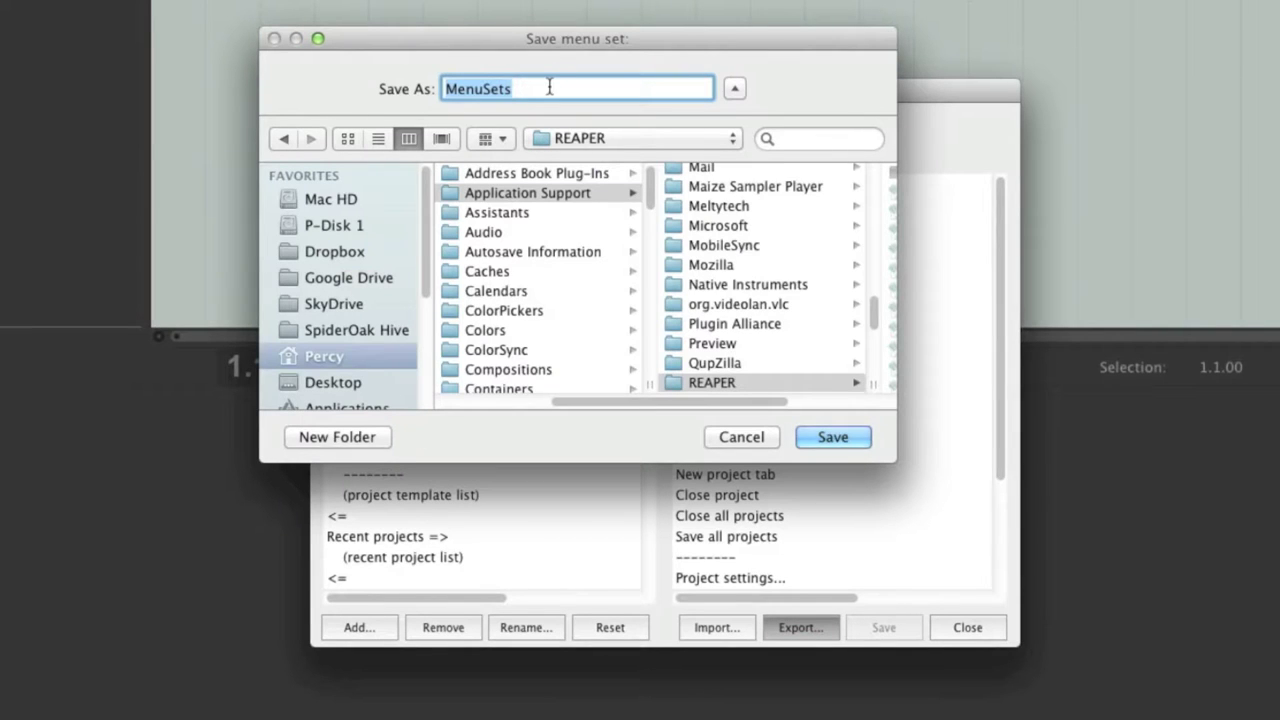
key("Left")
type("Test")
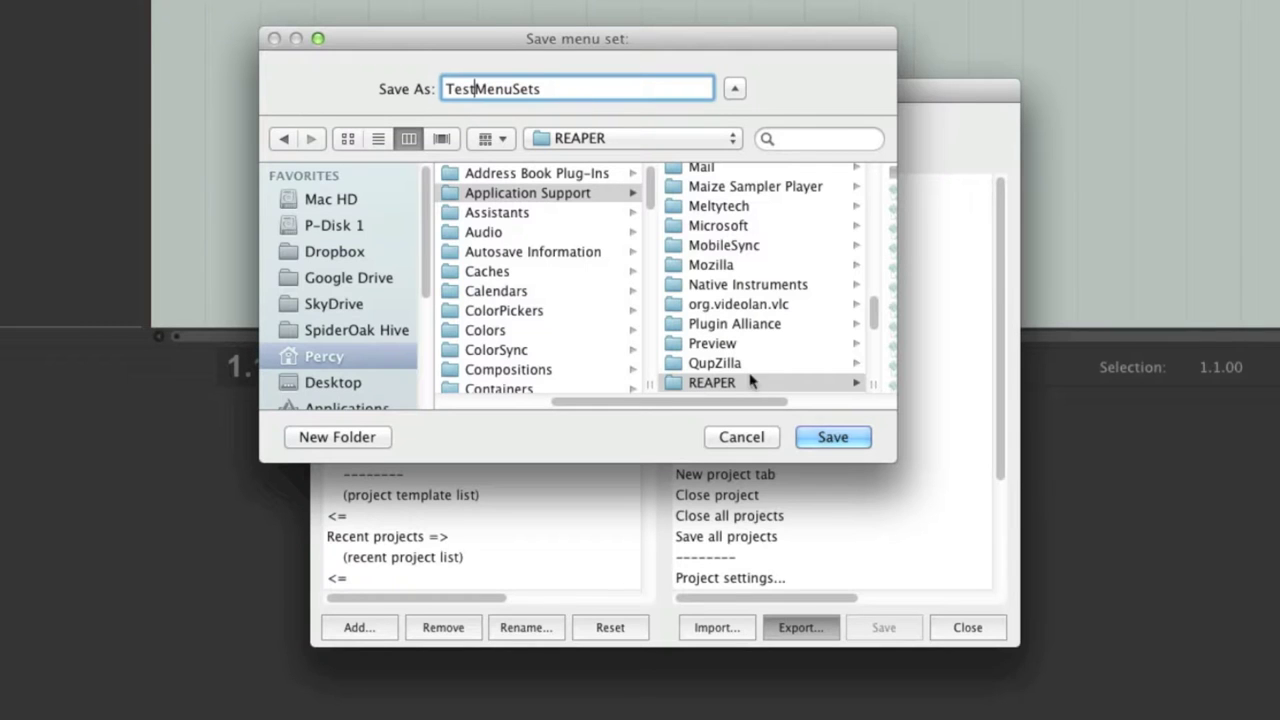
left_click_drag(709, 401, 830, 322)
scroll(830, 322, "up", 5)
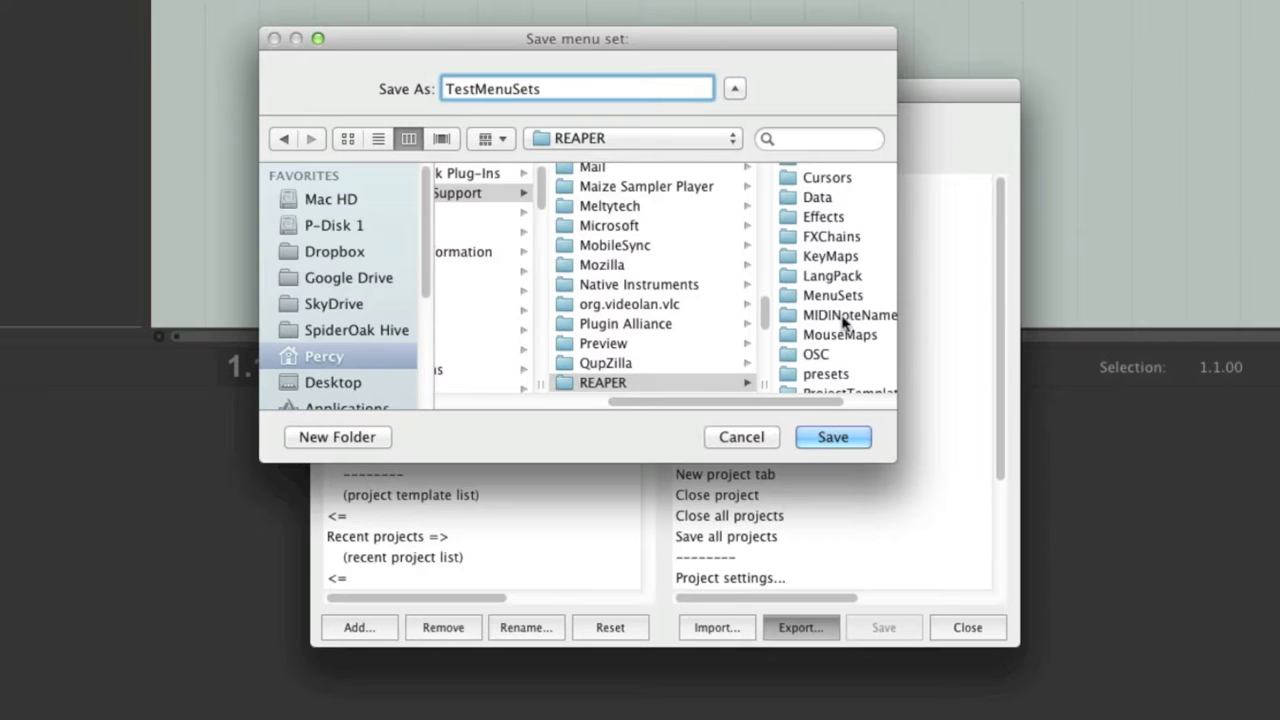
left_click(790, 295)
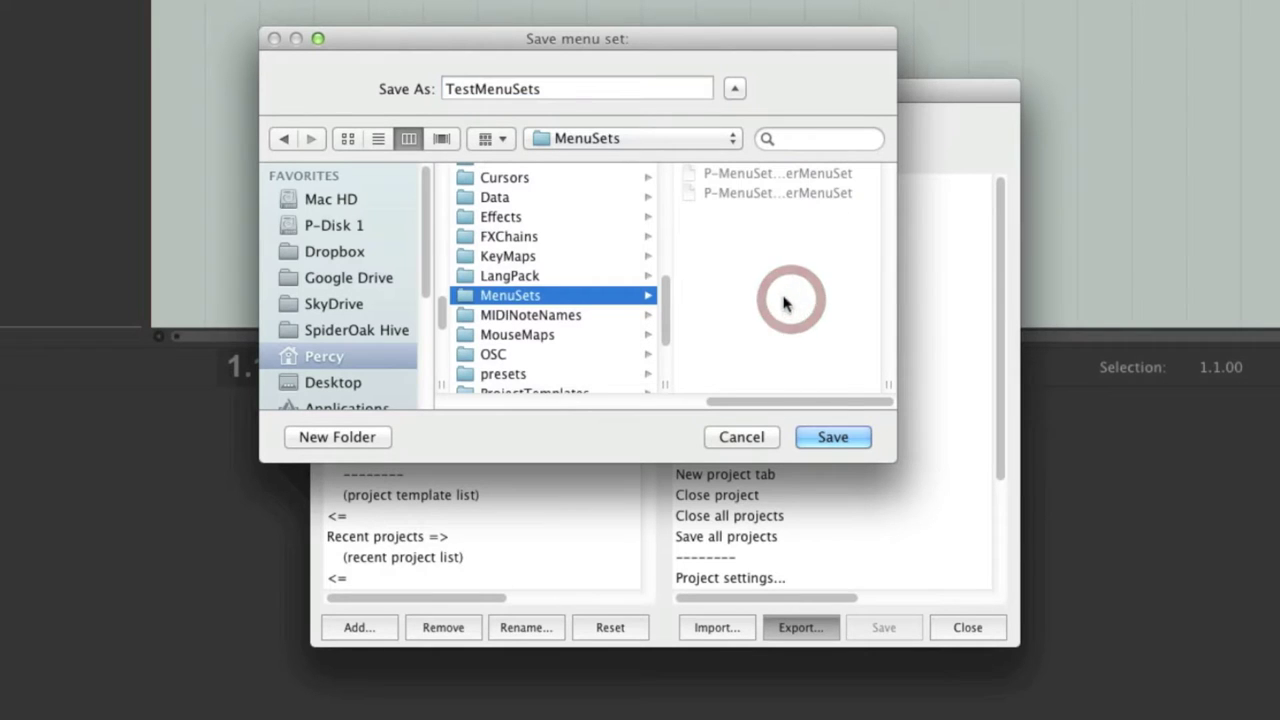
left_click(833, 440)
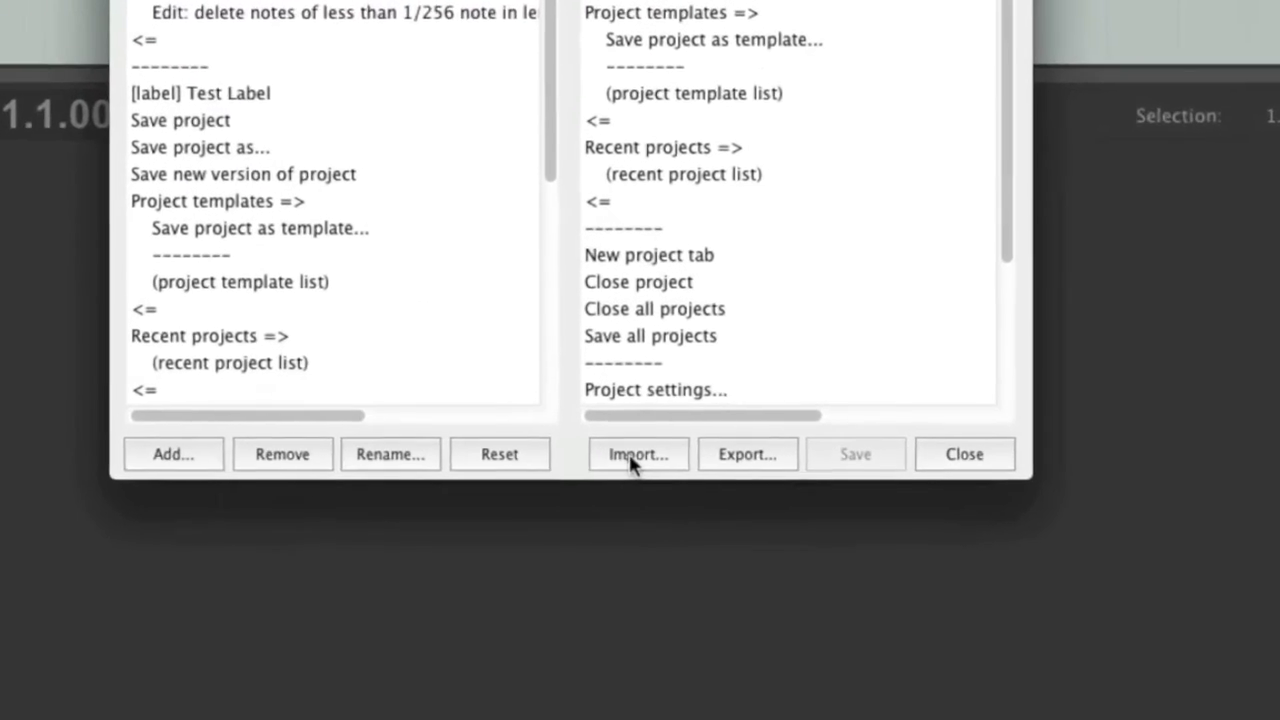
Import the TestMenuSets file from the MenuSets folder, replacing the current custom menu set.
left_click(736, 547)
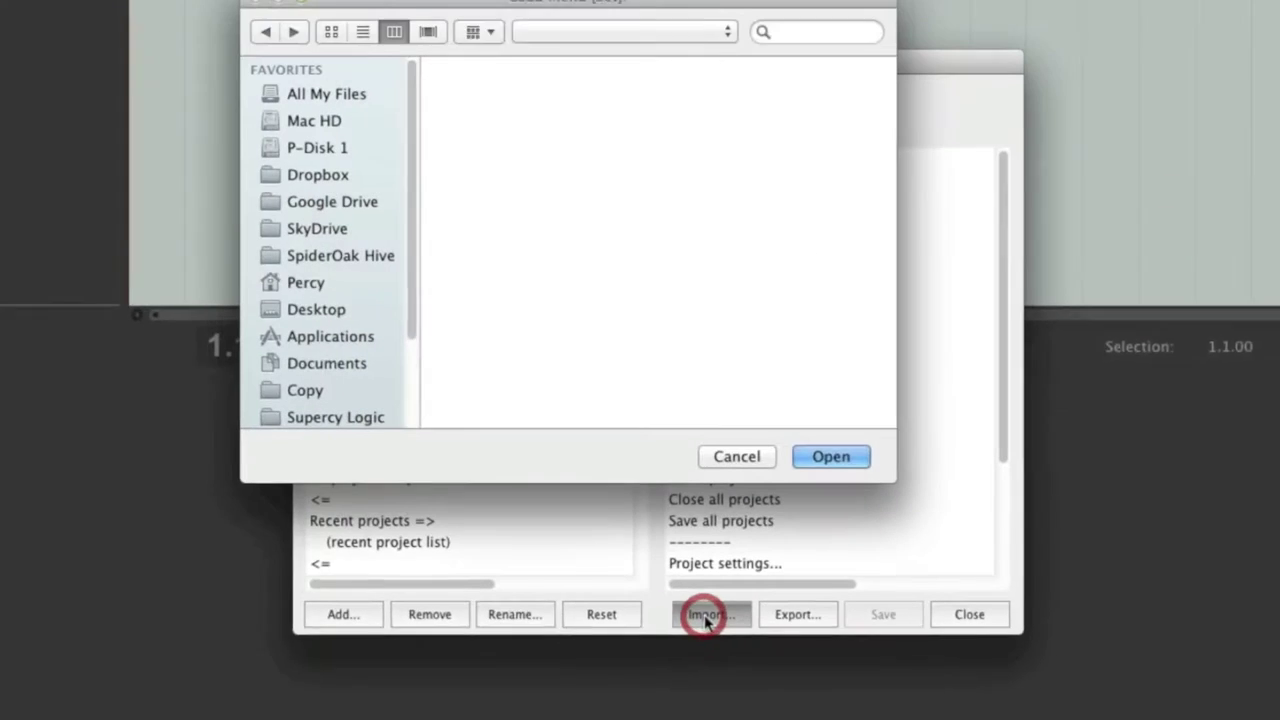
left_click_drag(746, 462, 843, 462)
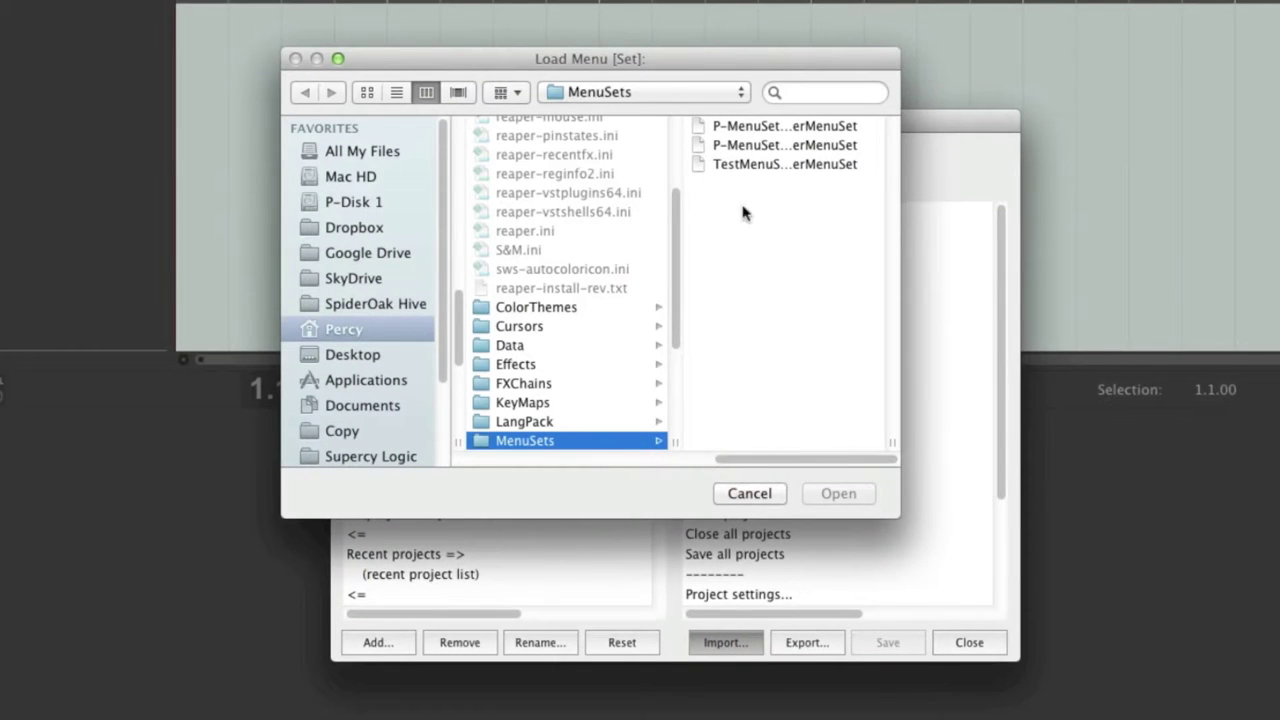
left_click(755, 170)
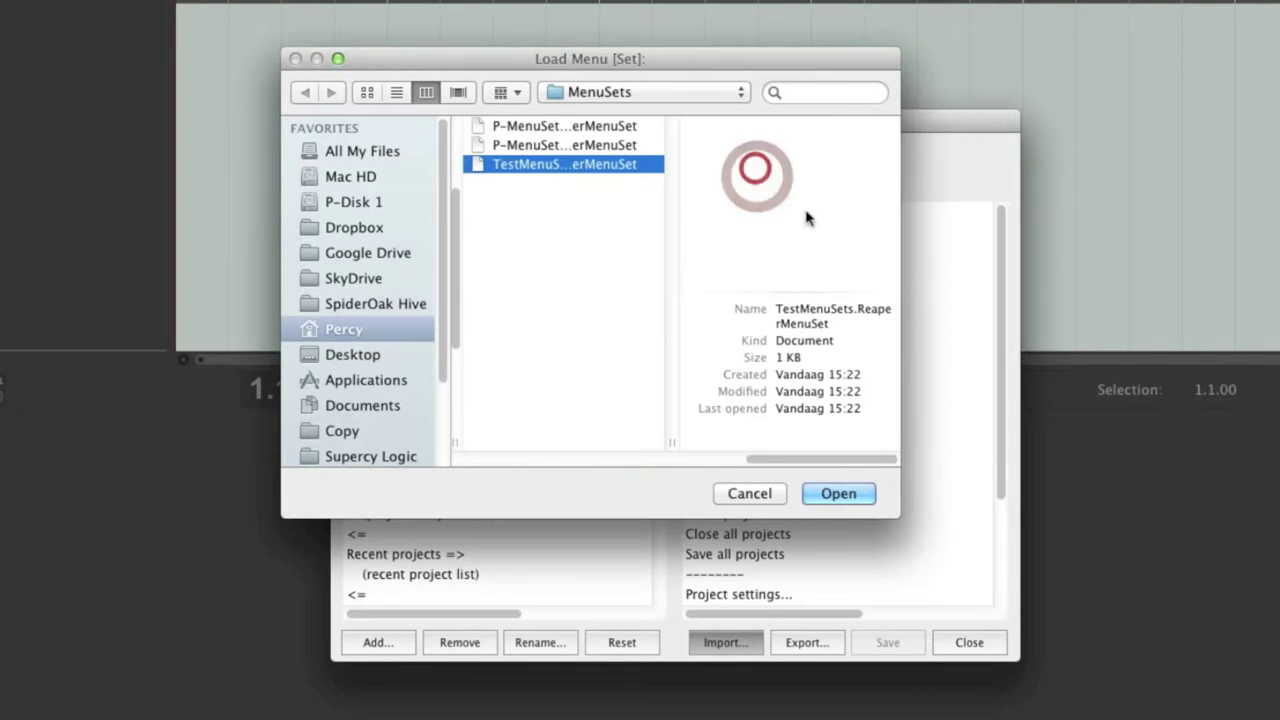
left_click(838, 494)
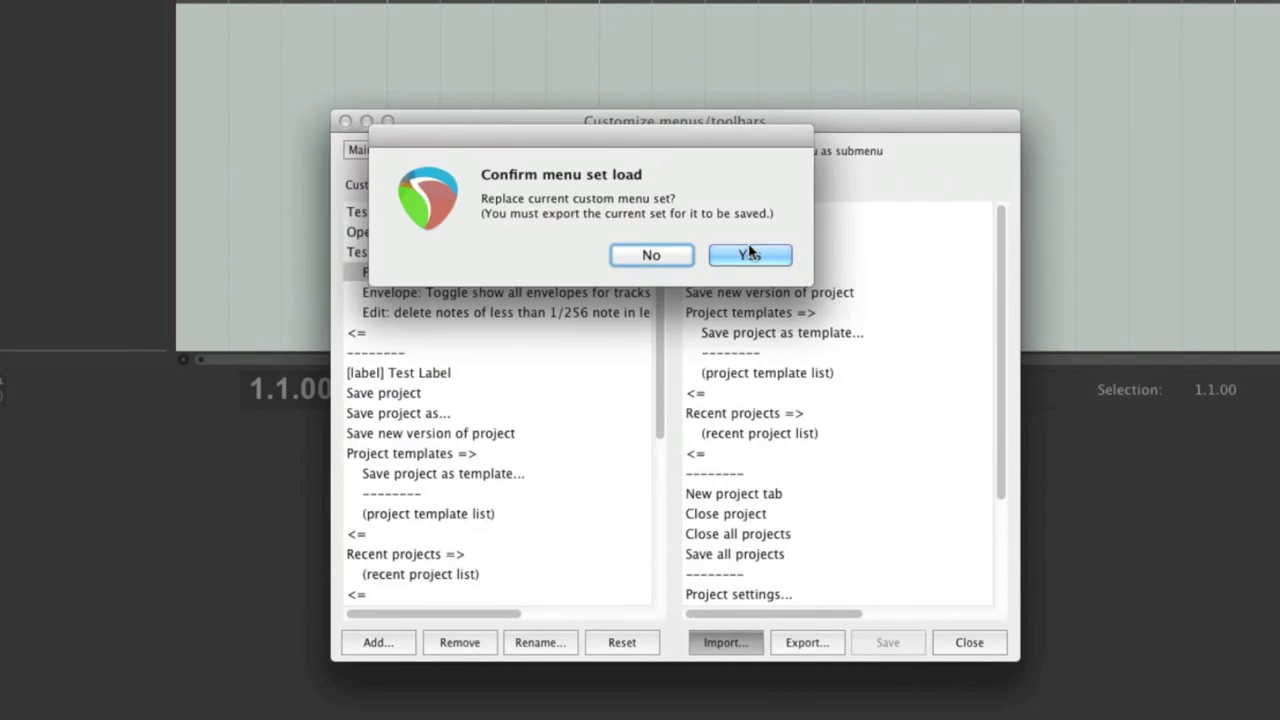
left_click(750, 253)
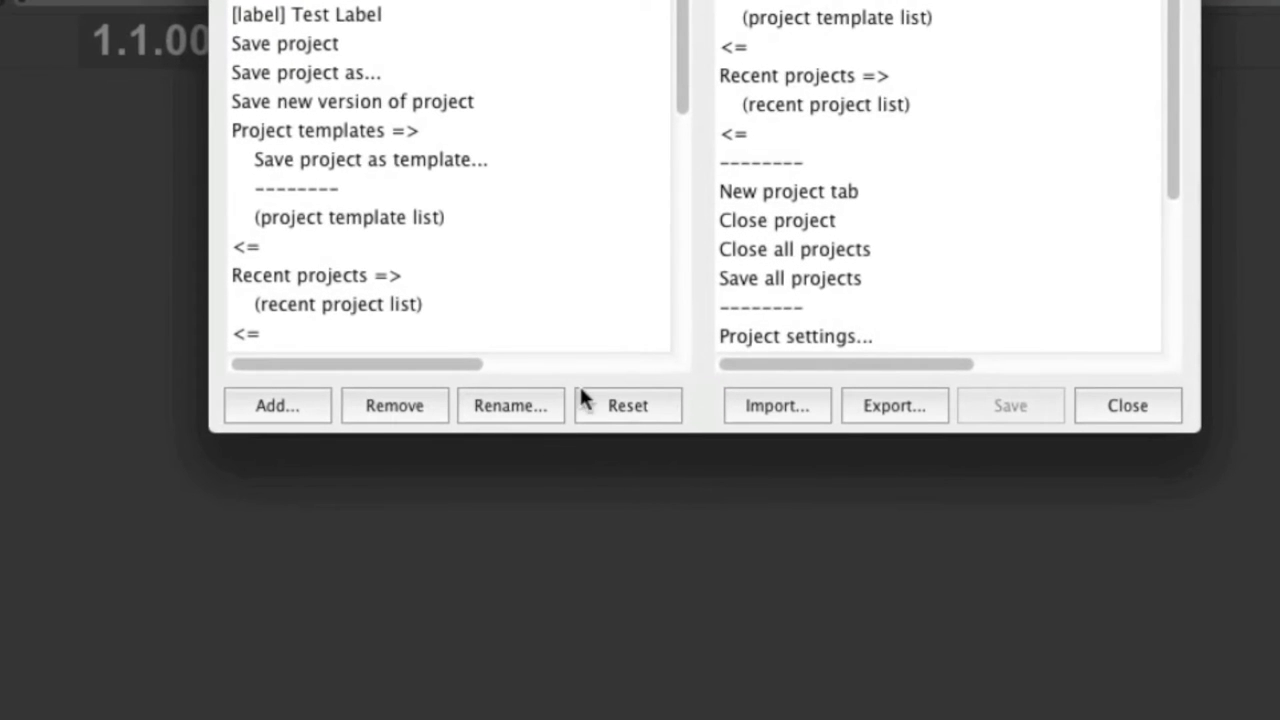
Reset only the current Main file menu to default, save it, and check the resulting File menu.
left_click(627, 396)
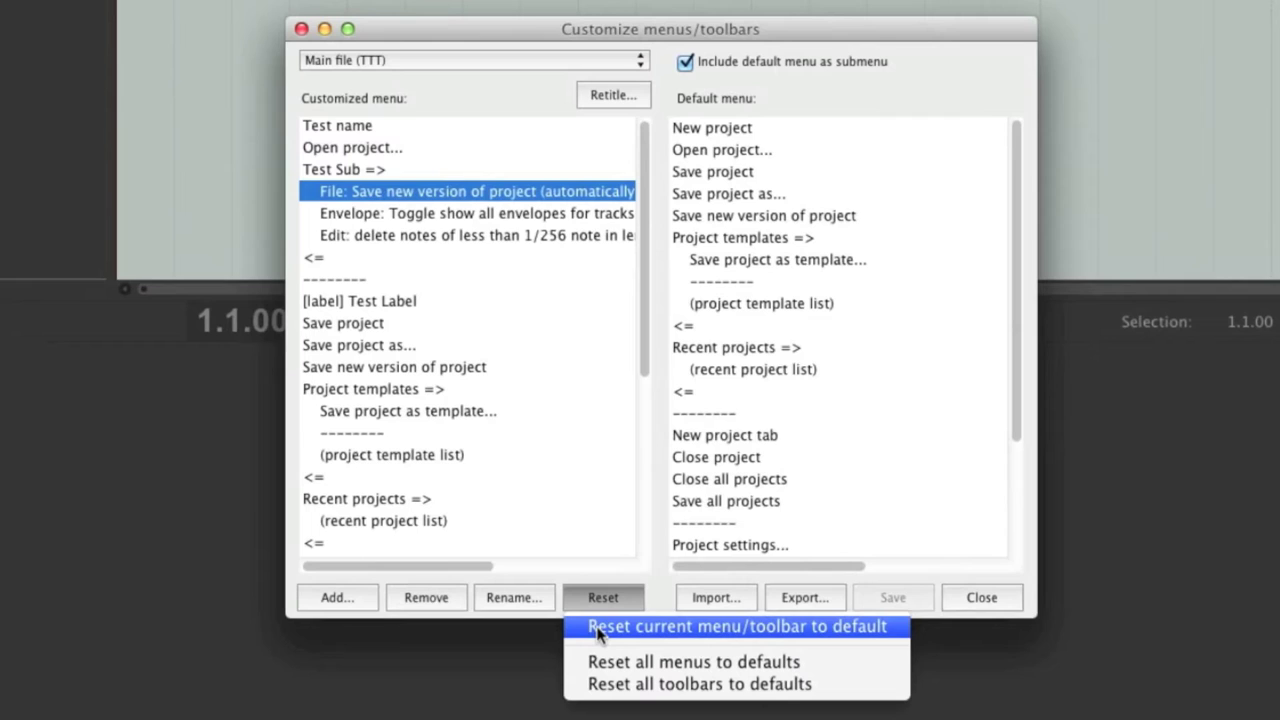
left_click(598, 628)
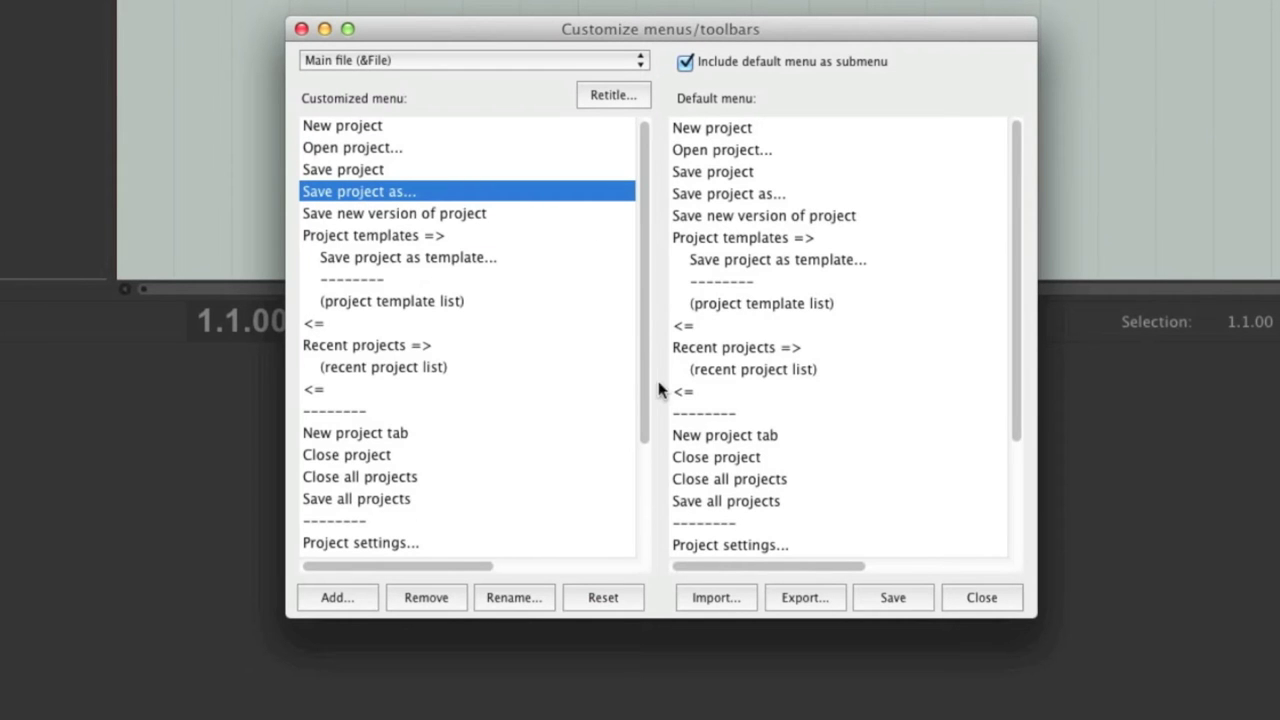
left_click(893, 597)
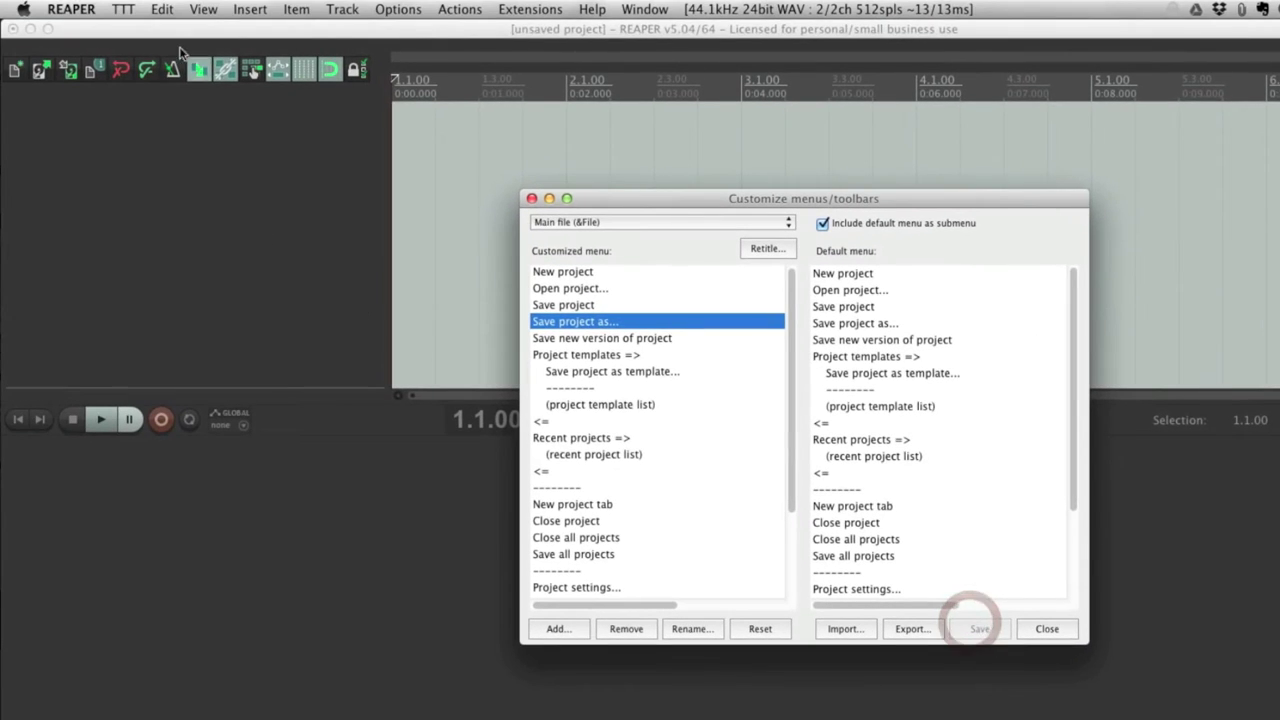
left_click(126, 10)
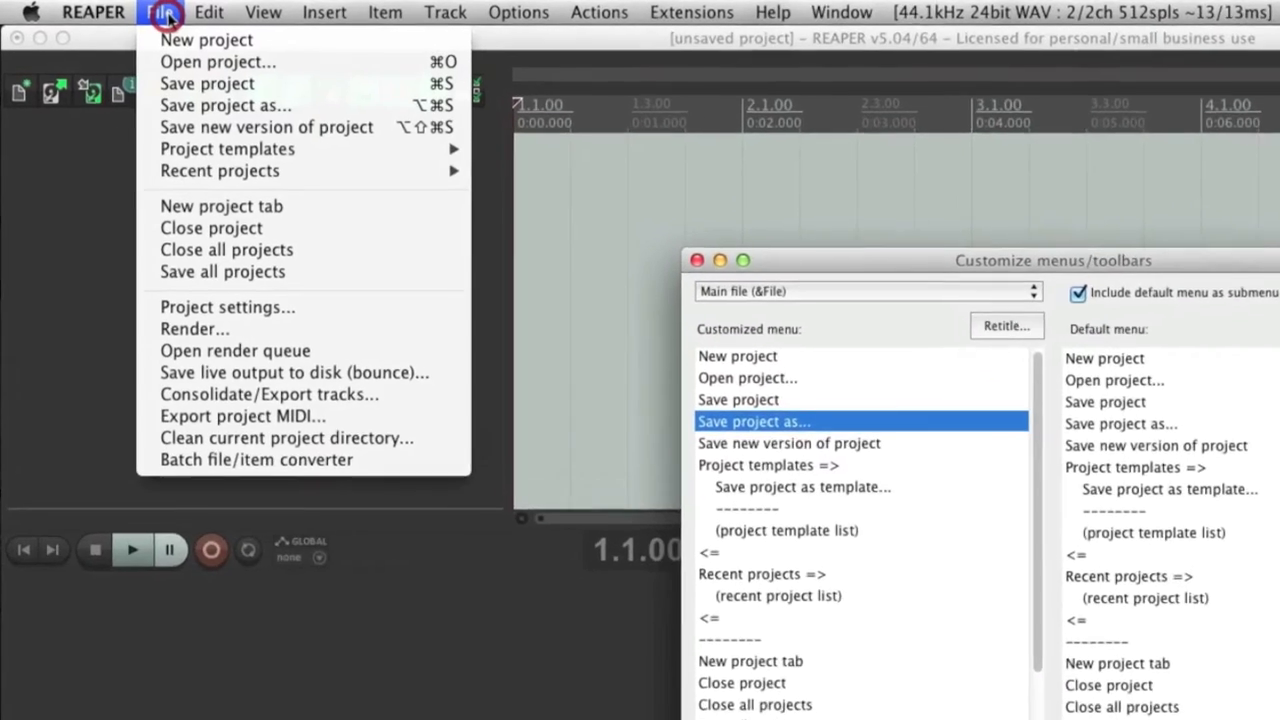